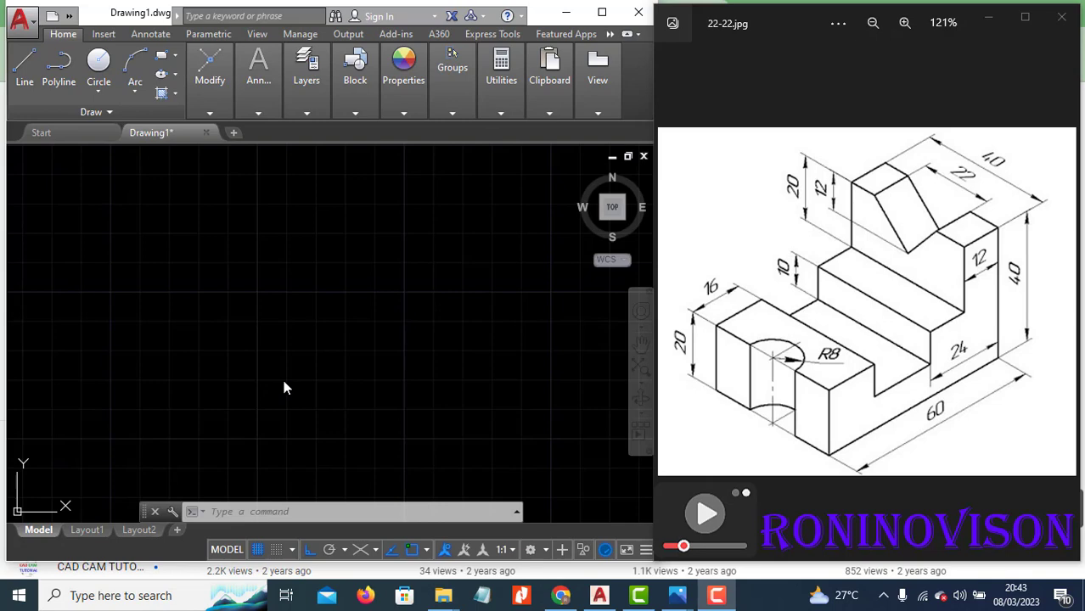
Step: Set the drafting snap type to isometric grid snap
left_click(284, 388)
type("d")
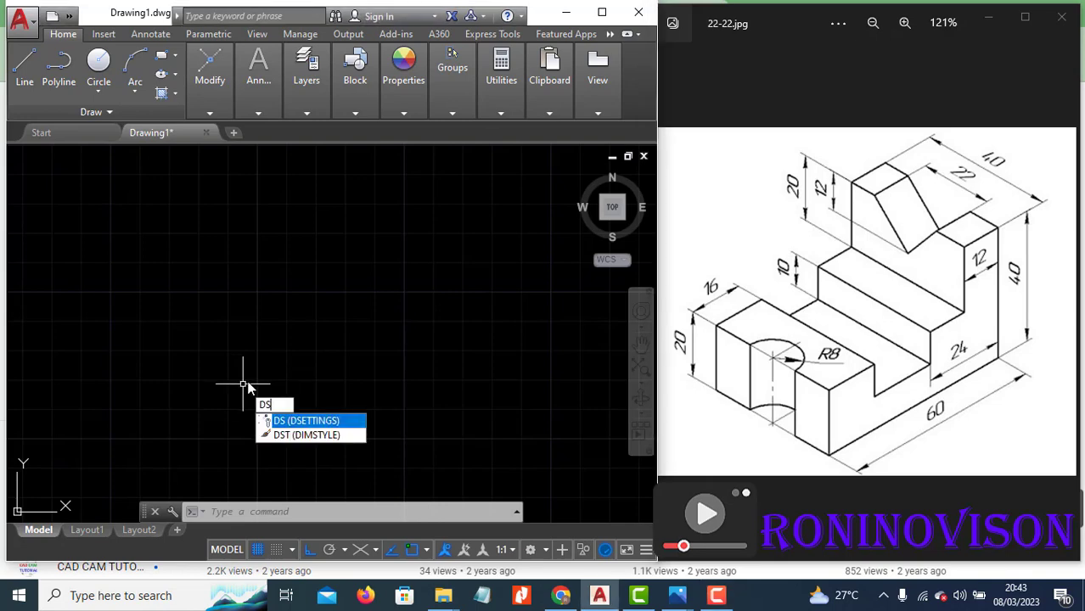
key("Return")
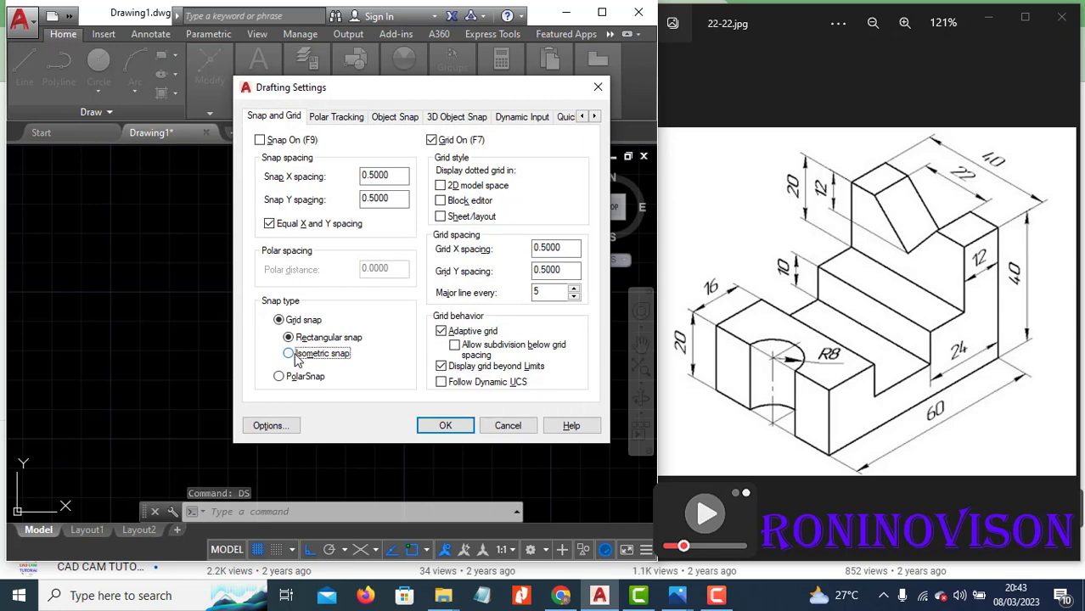
left_click(298, 355)
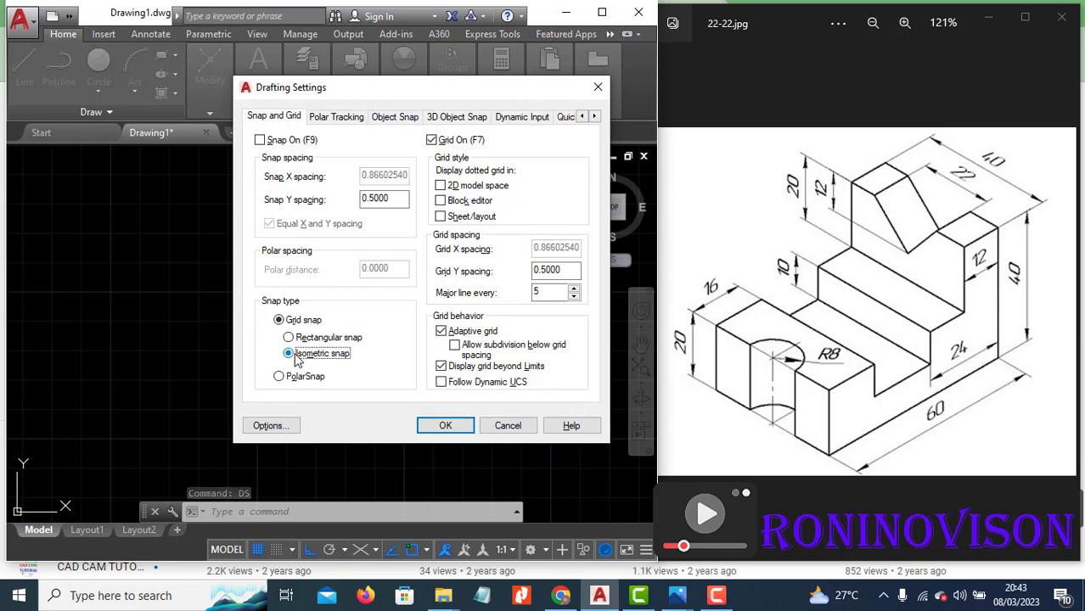
left_click(445, 425)
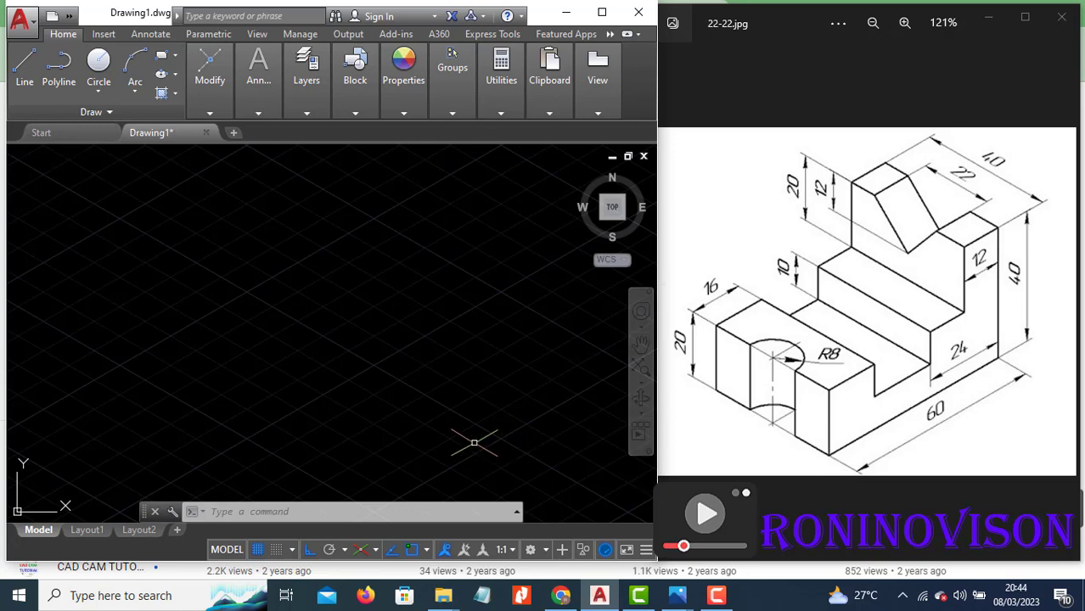
Step: Draw the side profile's 60-unit base edge at 30° and its 40-unit vertical back edge on the right isoplane
type("l")
key("Return")
left_click(295, 459)
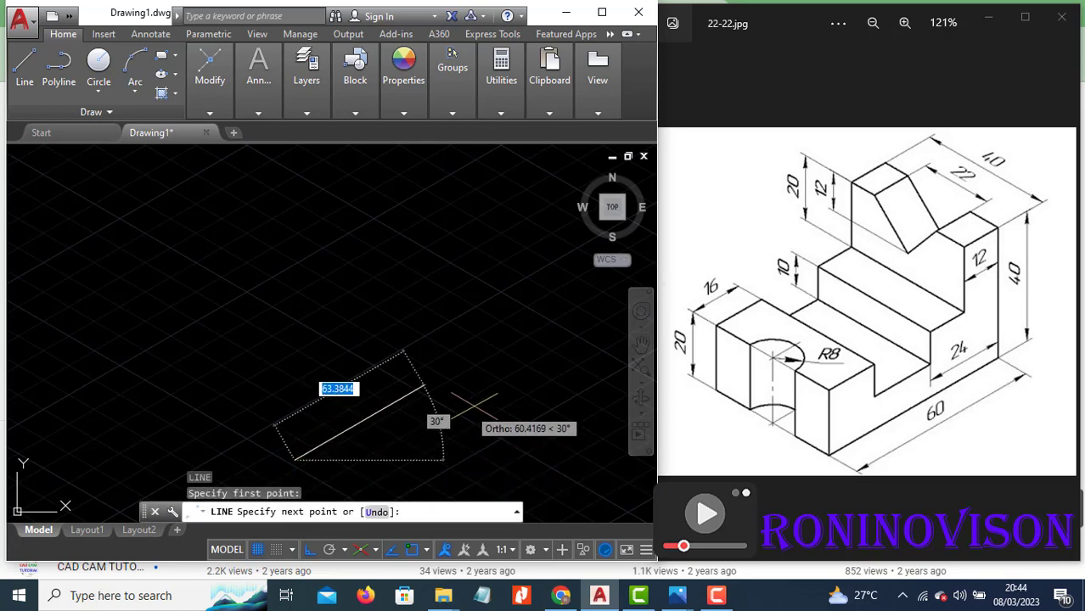
type("60")
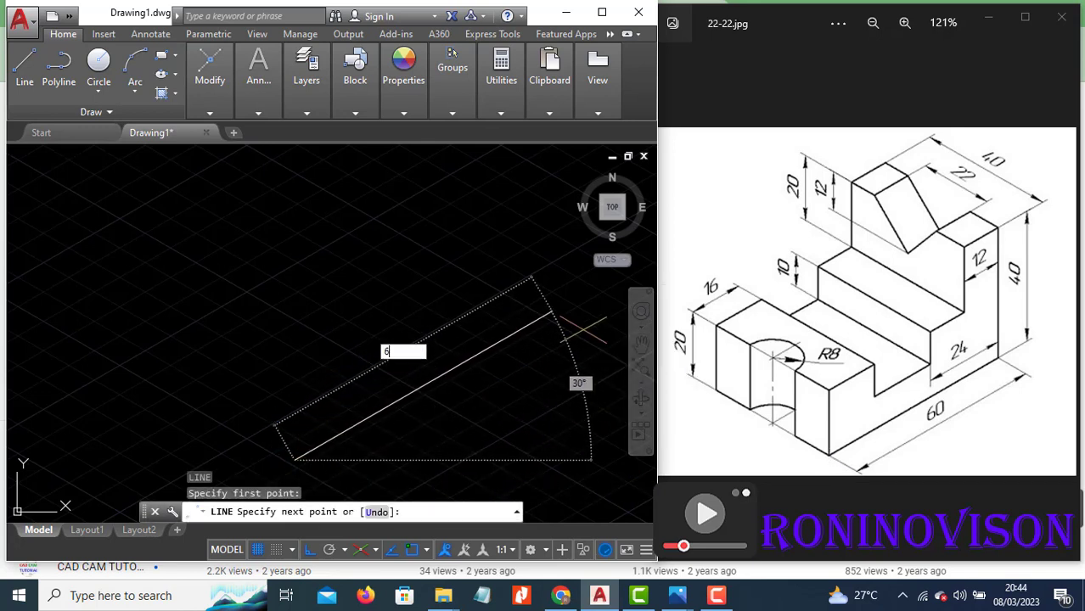
key("Return")
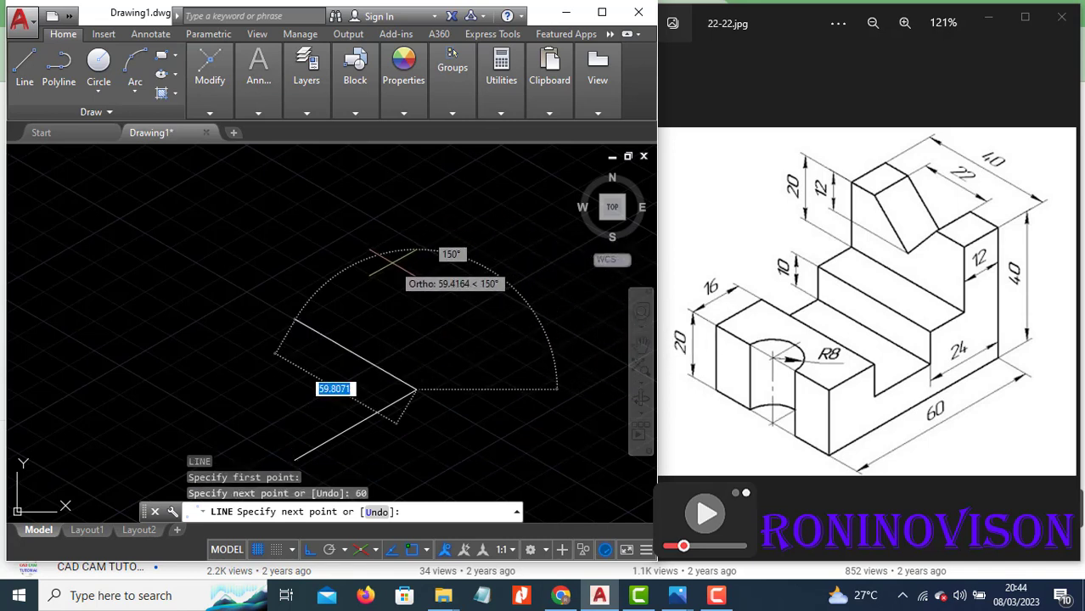
key("F5")
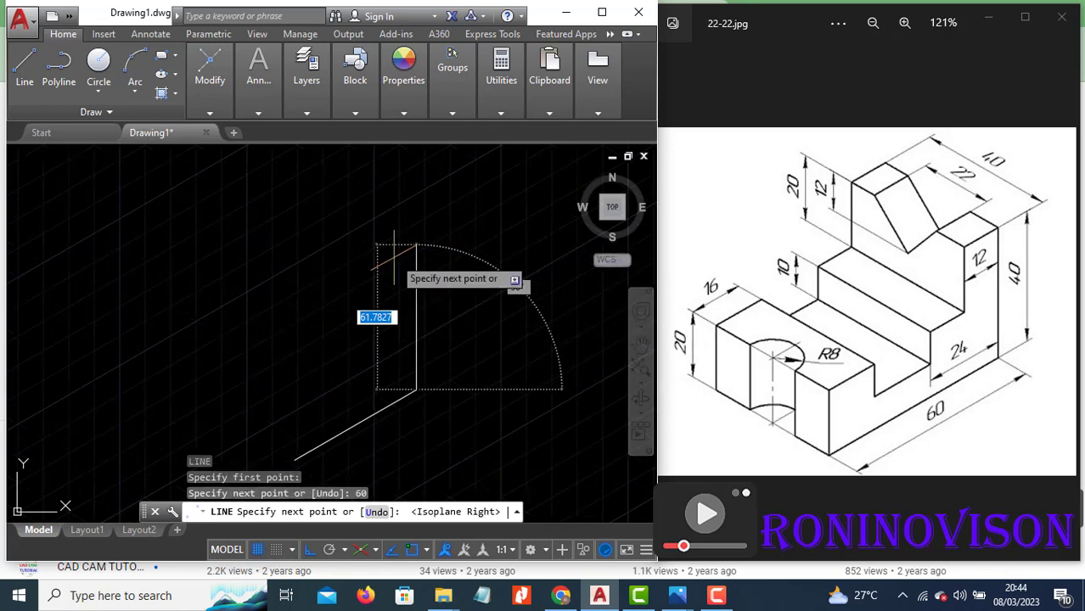
type("40")
key("Return")
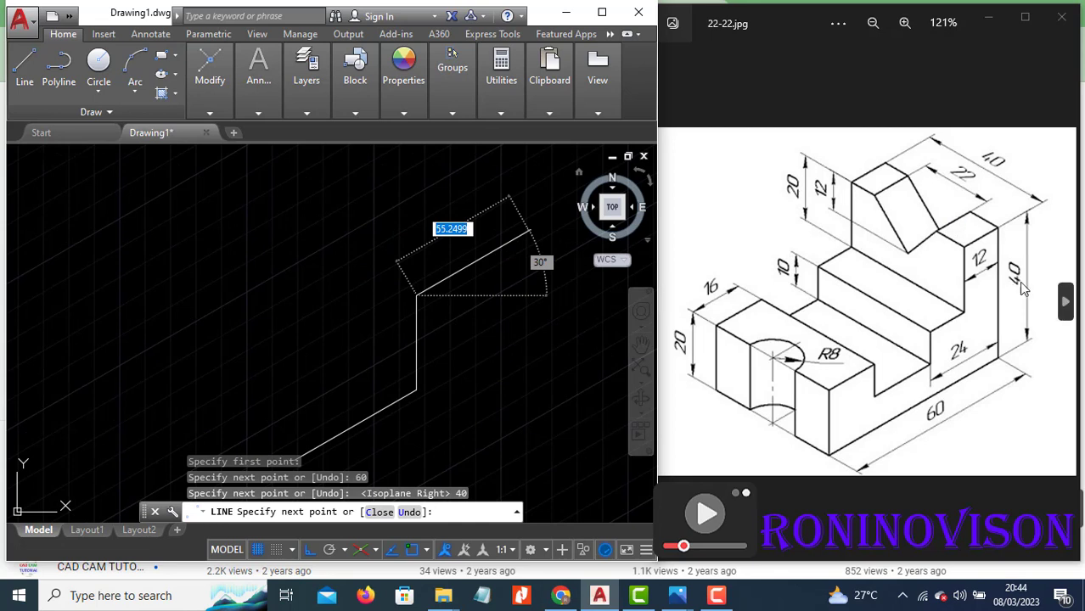
Step: Continue the profile from the back edge's upper end with a 12-unit top edge forward and a 20-unit vertical drop
type("12")
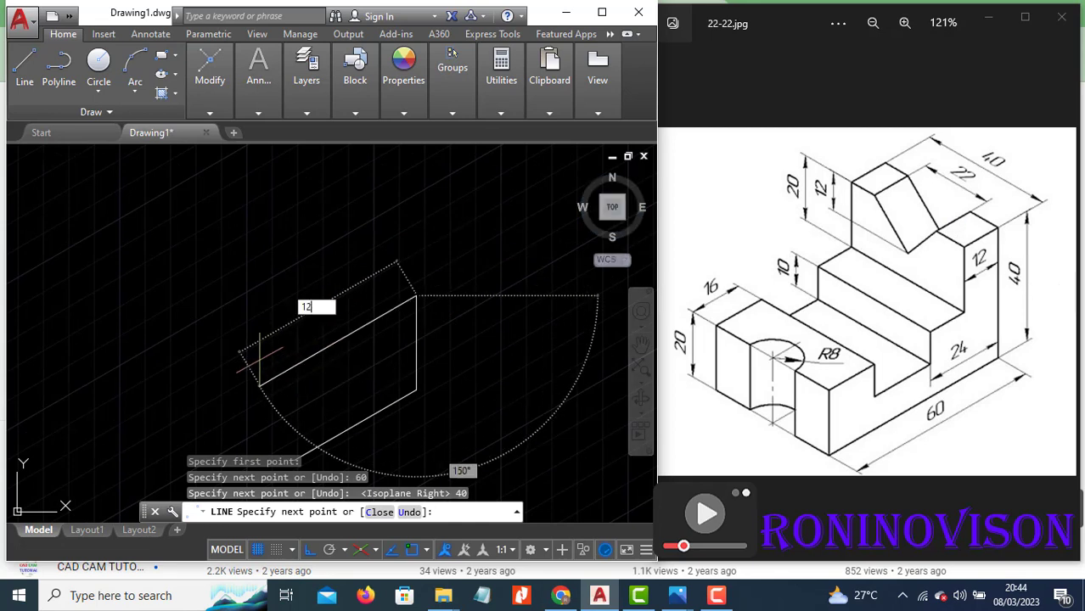
key("Return")
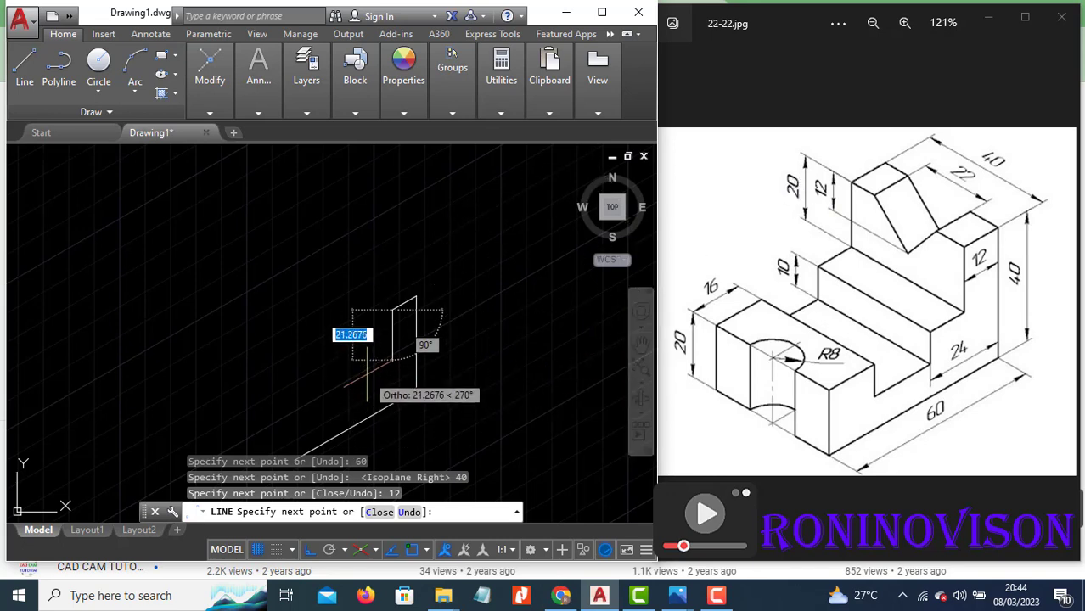
type("20")
key("Return")
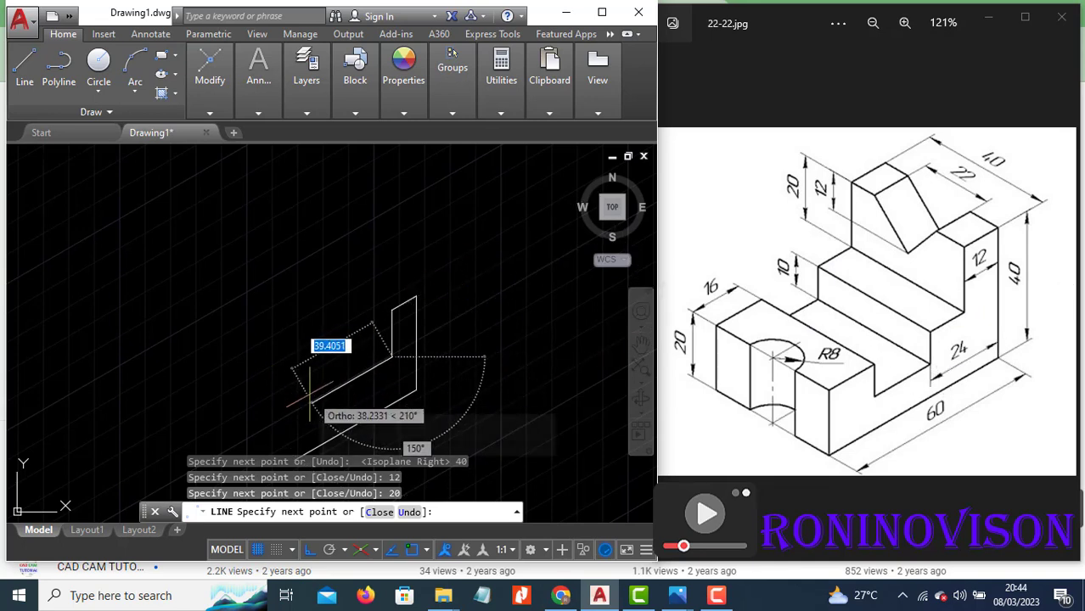
Step: Add the middle step to the profile with a 12-unit tread forward and a 10-unit drop, ending the line
type("12")
key("Return")
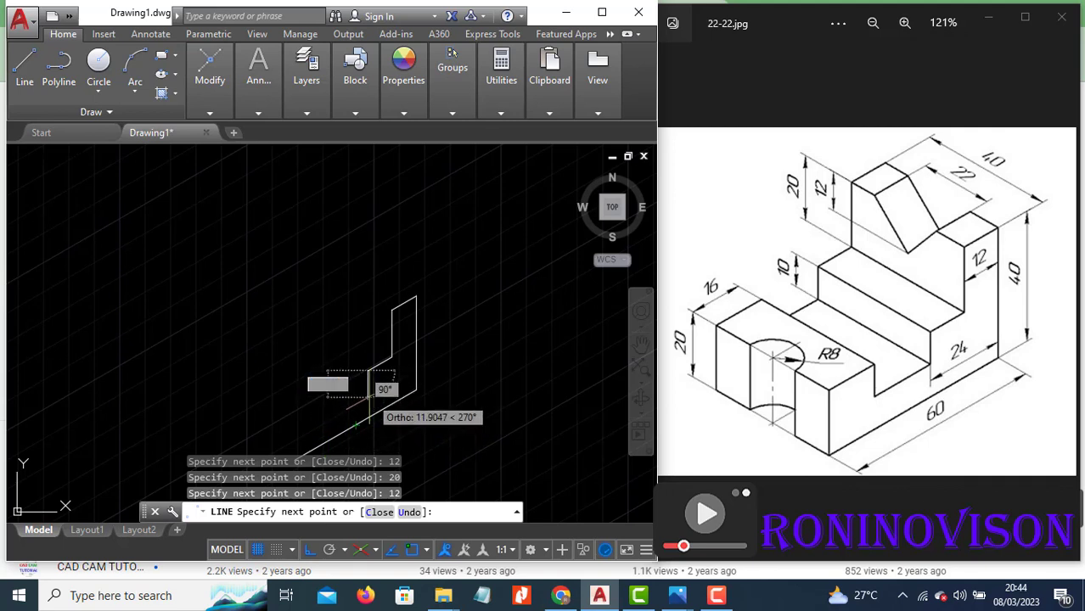
scroll(372, 407, "up", 2)
type("10")
key("Return")
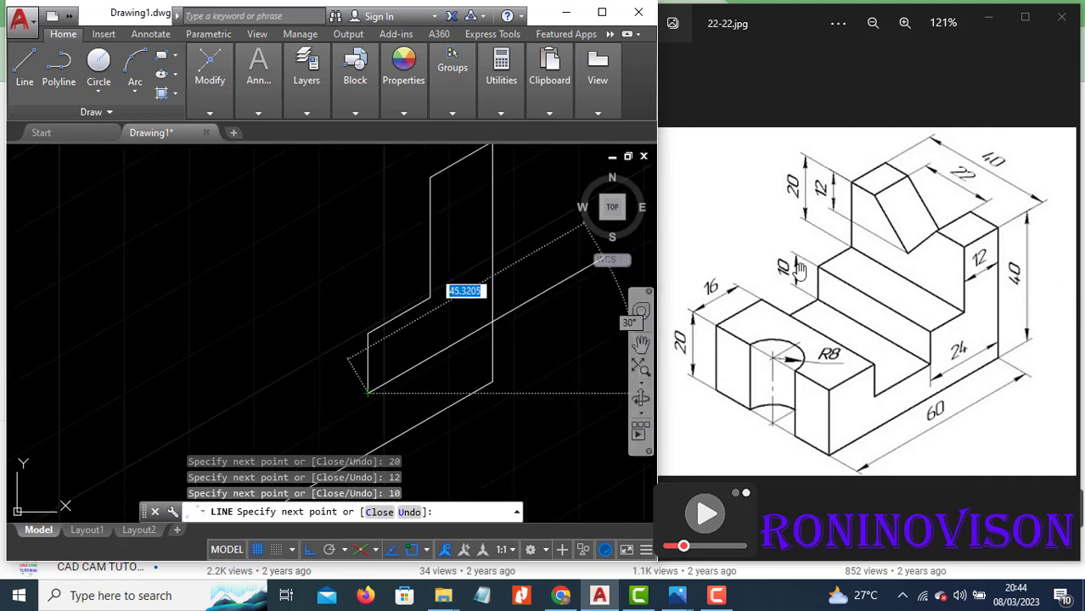
scroll(798, 271, "down", 2)
scroll(803, 204, "up", 2)
scroll(509, 365, "down", 3)
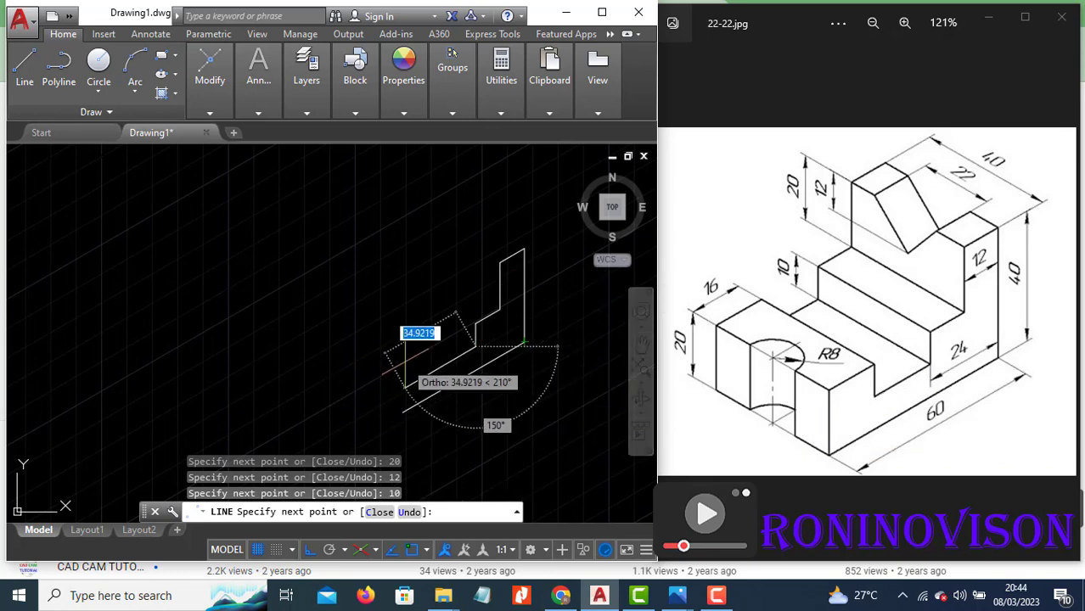
key("Escape")
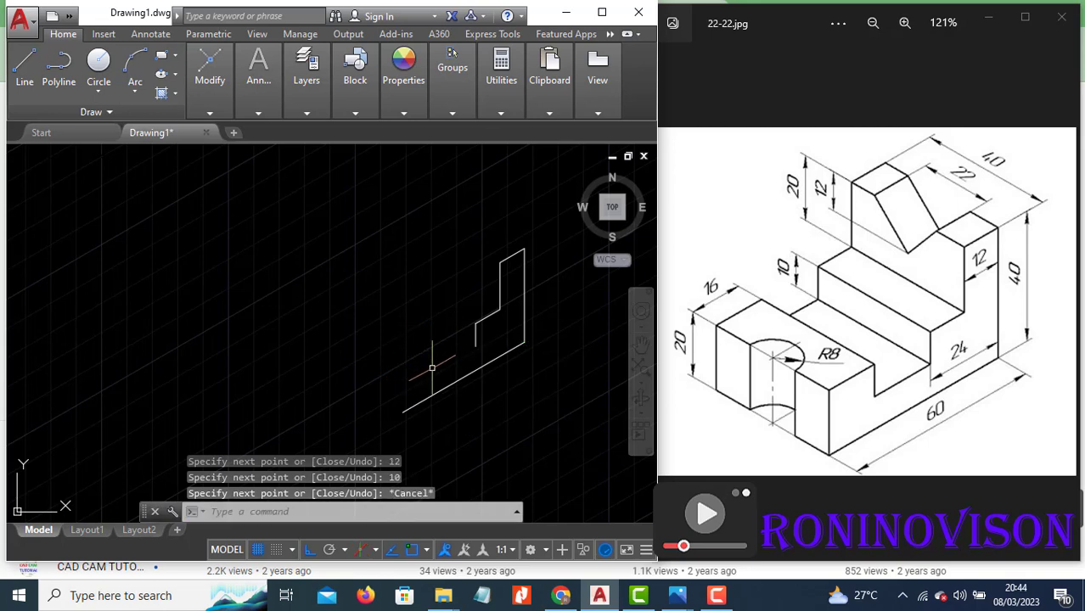
Step: Draw the front block's outline from the base's front end, 20 up, 16 back and 10 down, and join its groove floor to the step
key("Return")
left_click(402, 413)
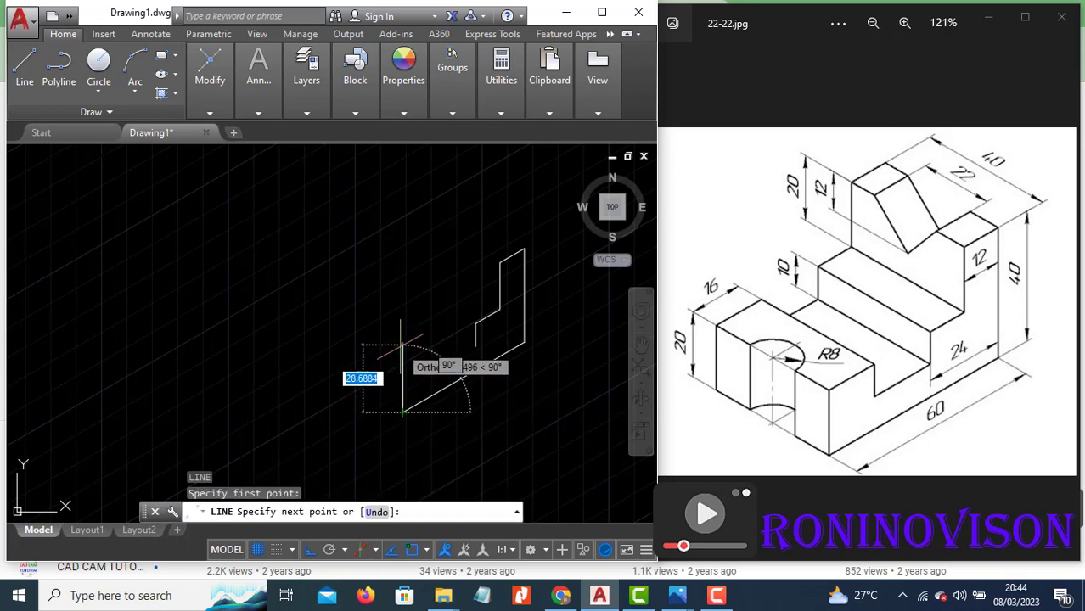
type("20")
key("Return")
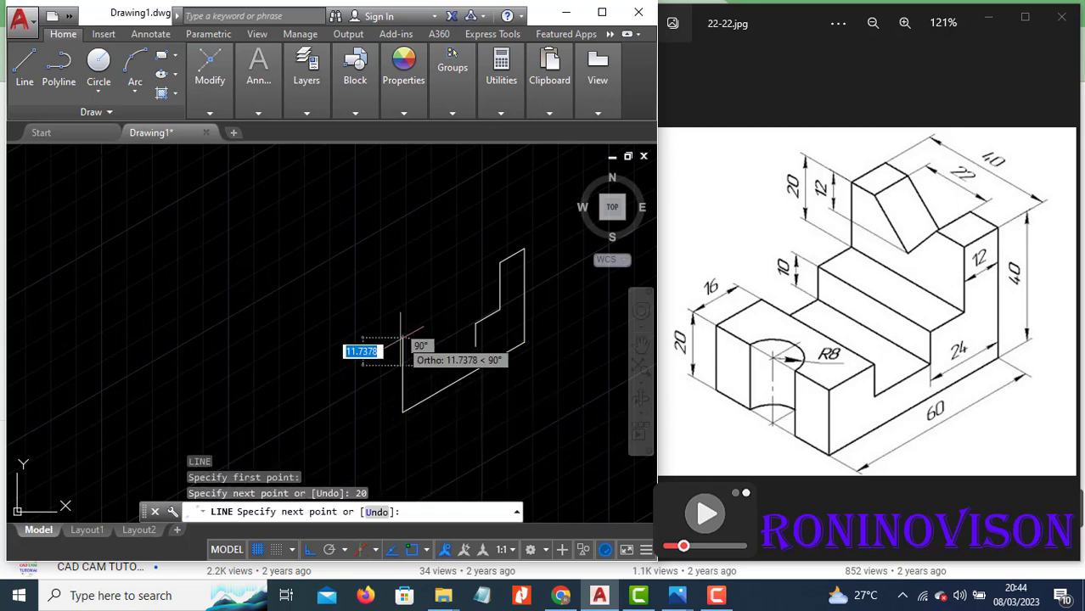
type("1")
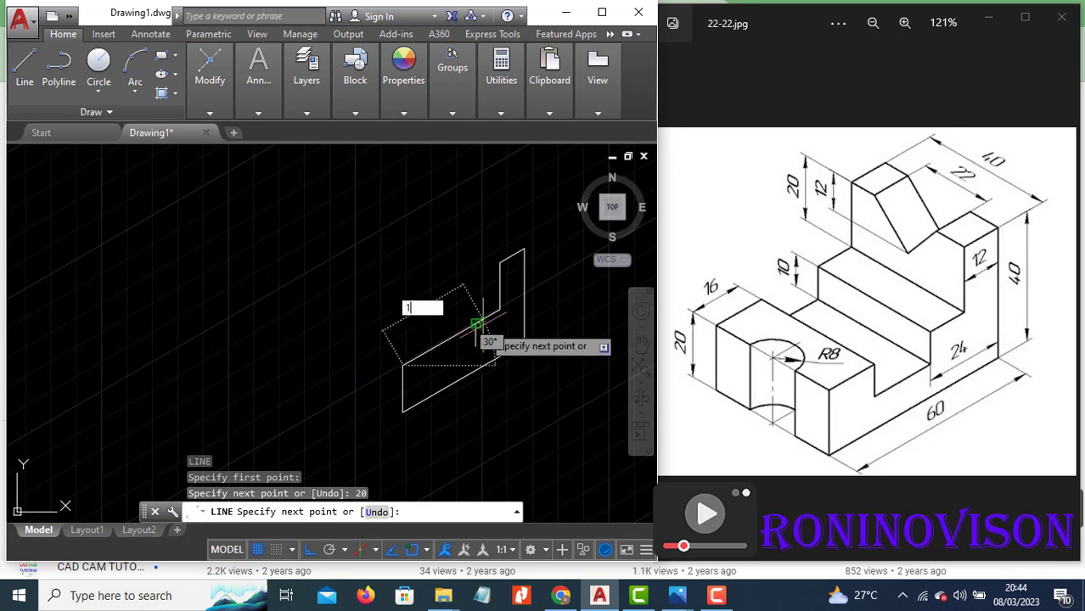
type("6")
key("Return")
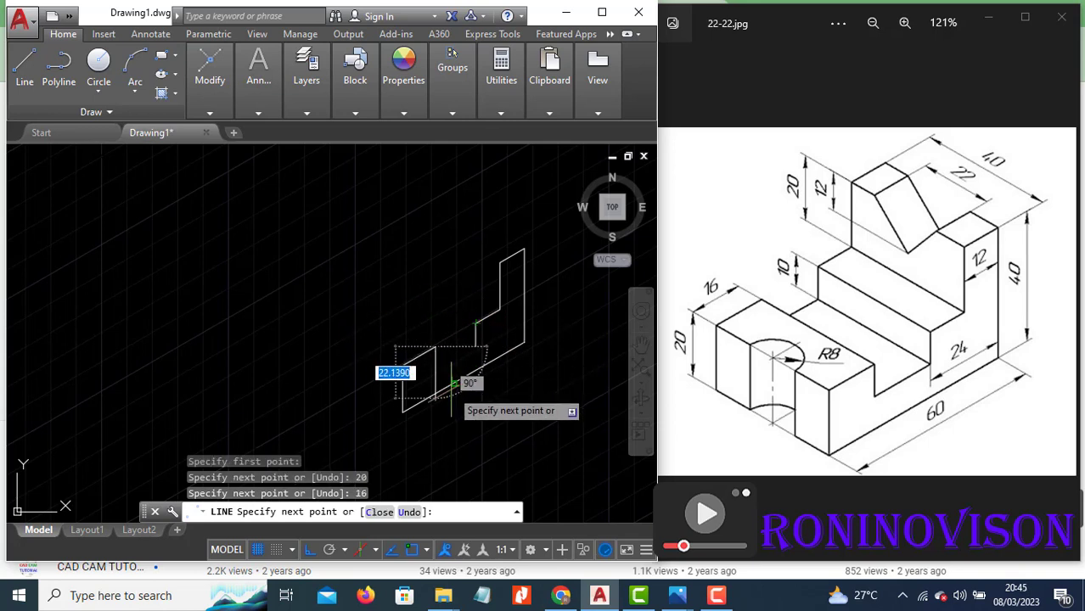
type("10")
key("Return")
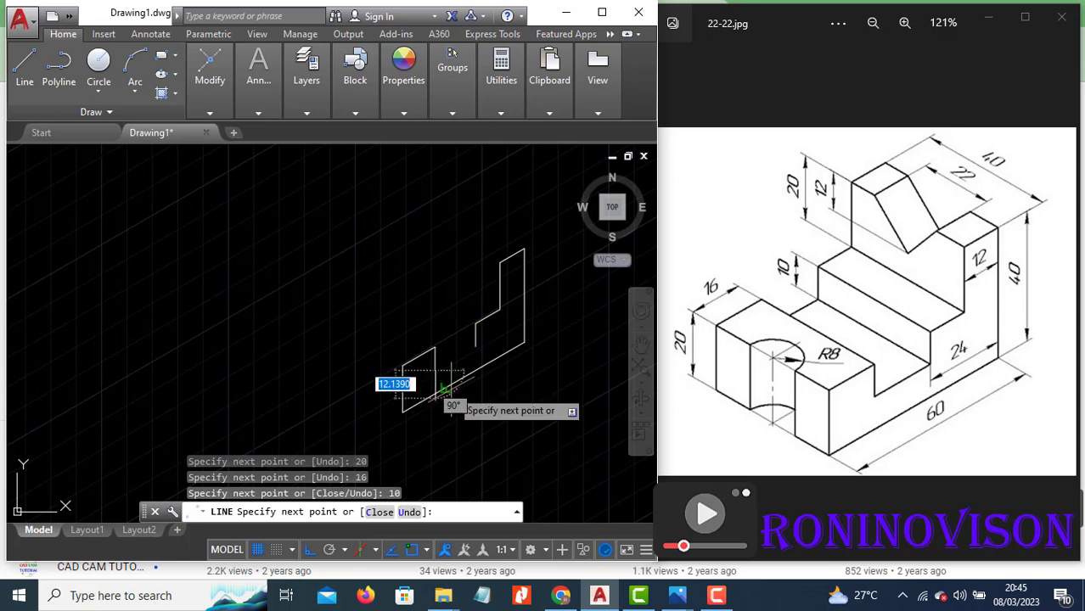
key("Escape")
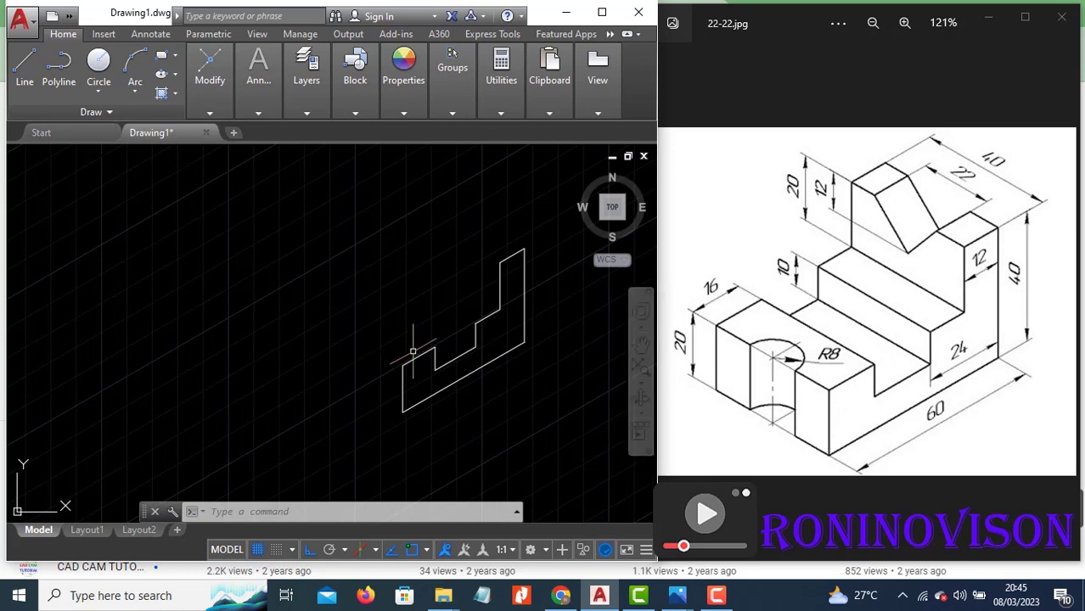
Step: Outline the front block's far side from its rear top corner: 40 across, 16 forward on the top isoplane and 20 down
type("l")
key("Return")
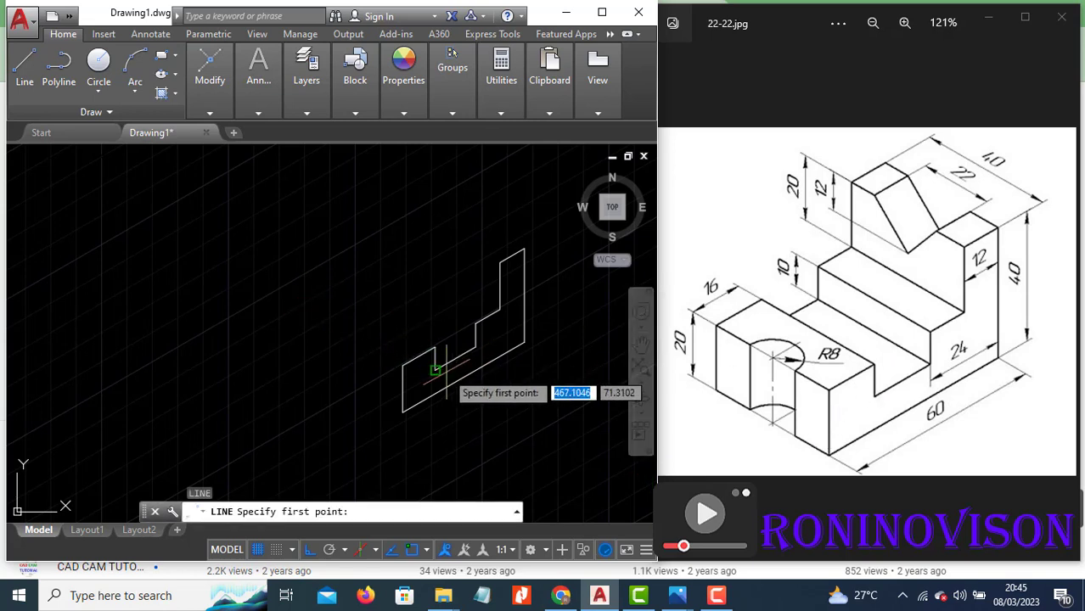
left_click(434, 347)
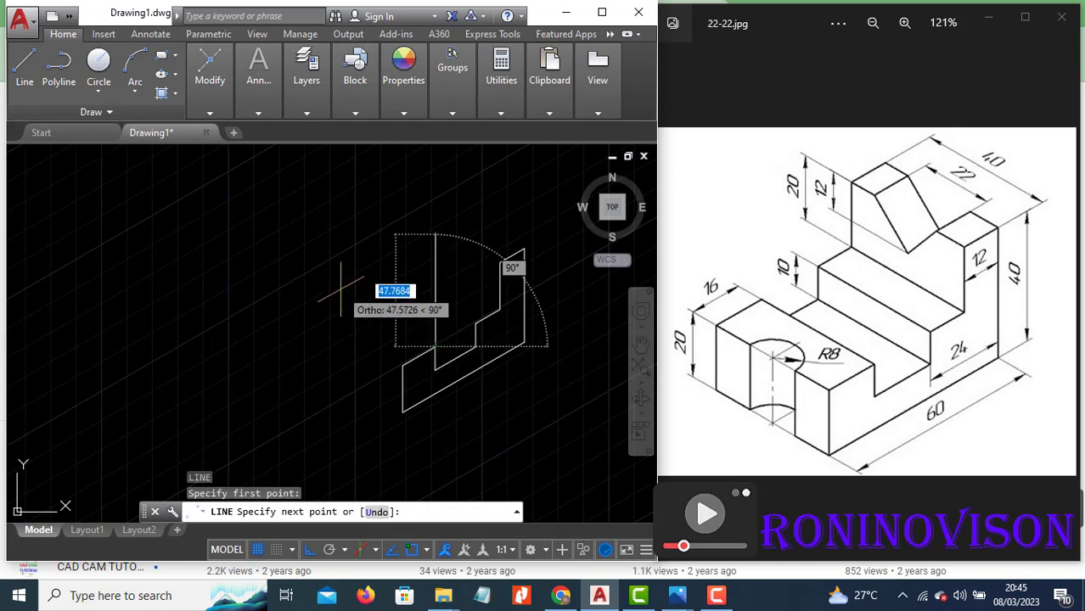
key("F5")
type("40")
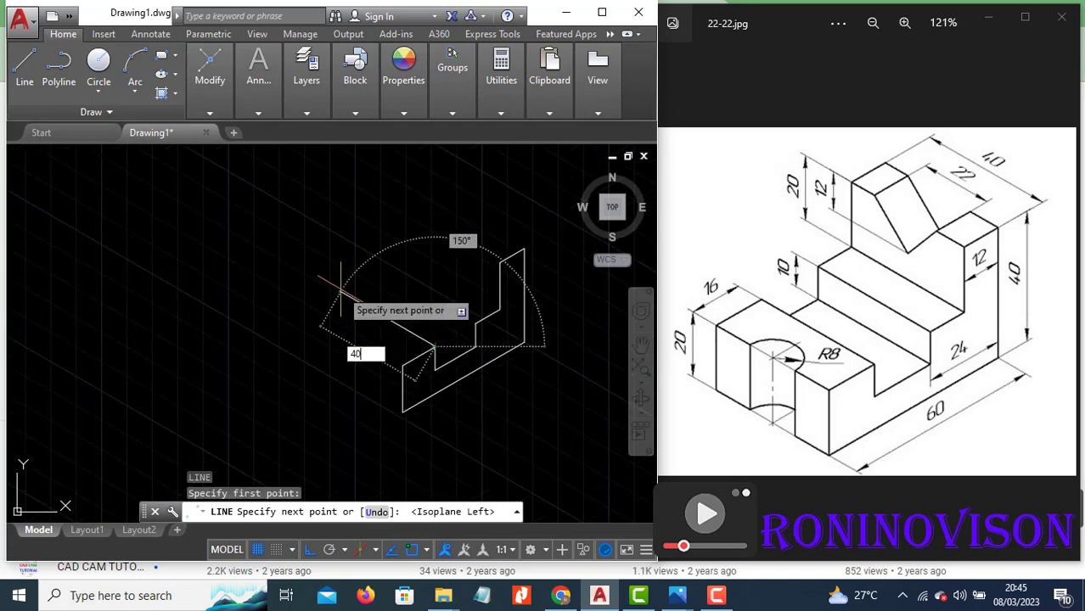
key("Return")
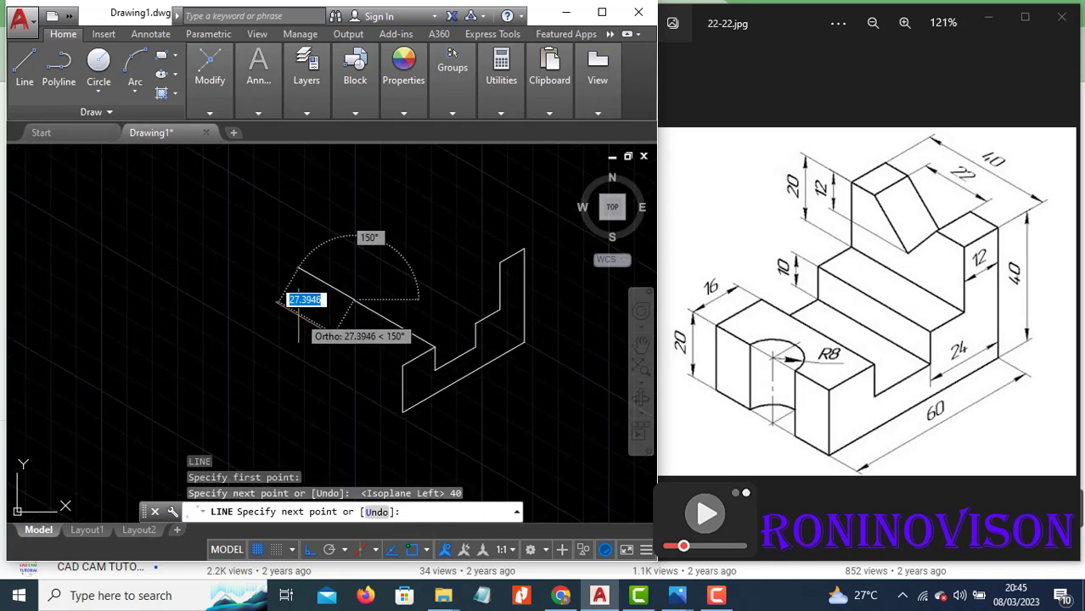
key("F5")
type("16")
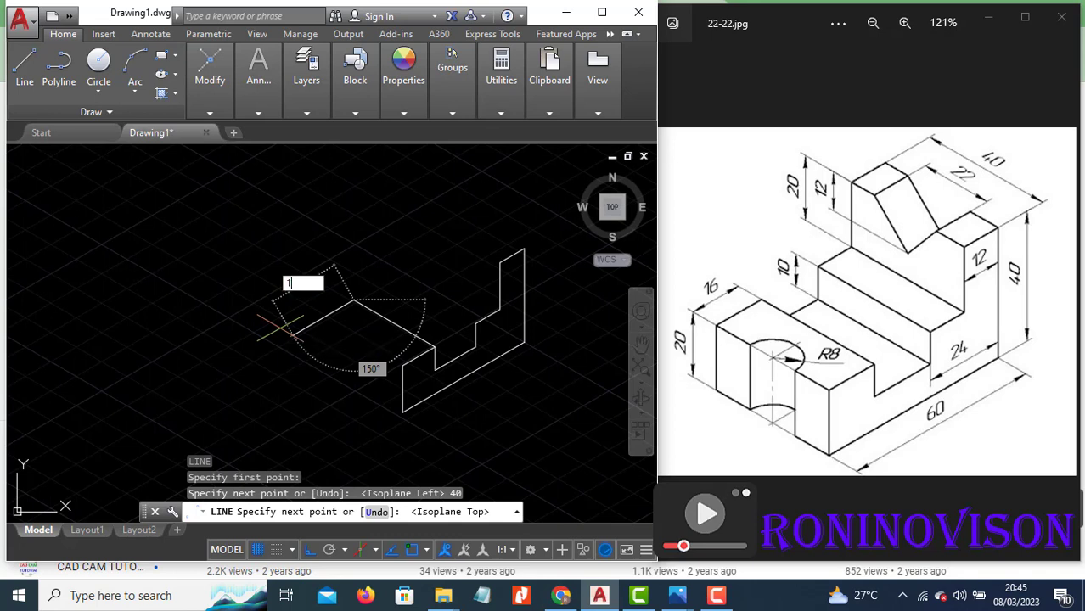
key("Return")
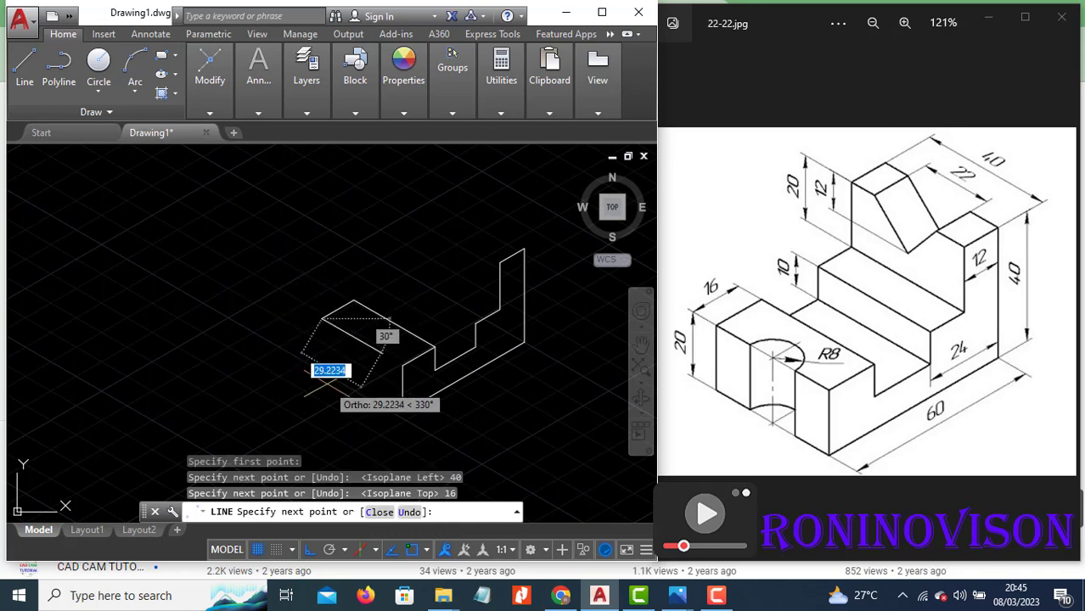
key("F5")
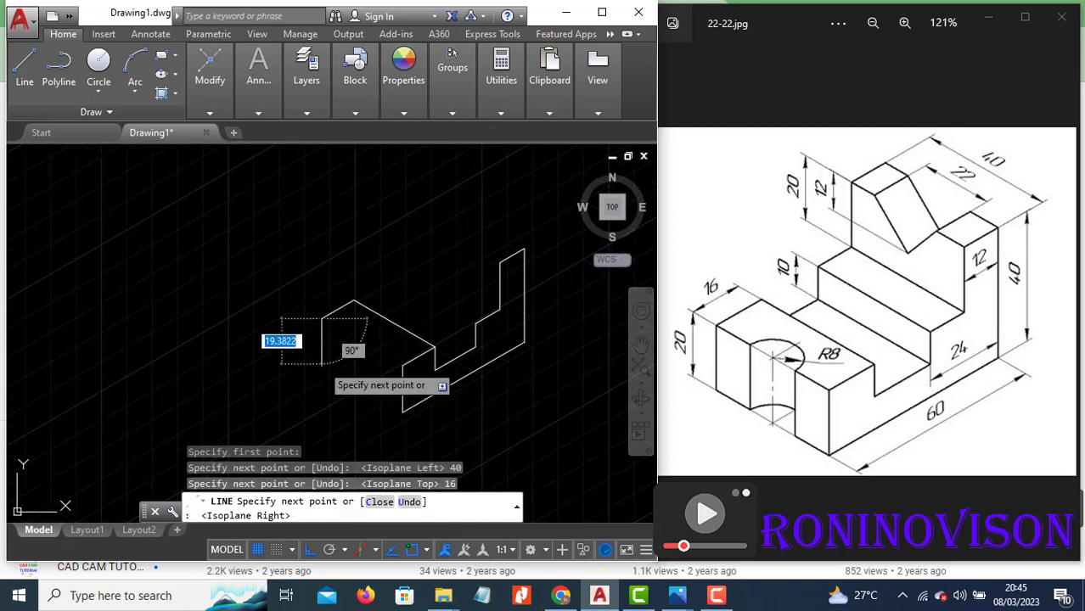
type("20")
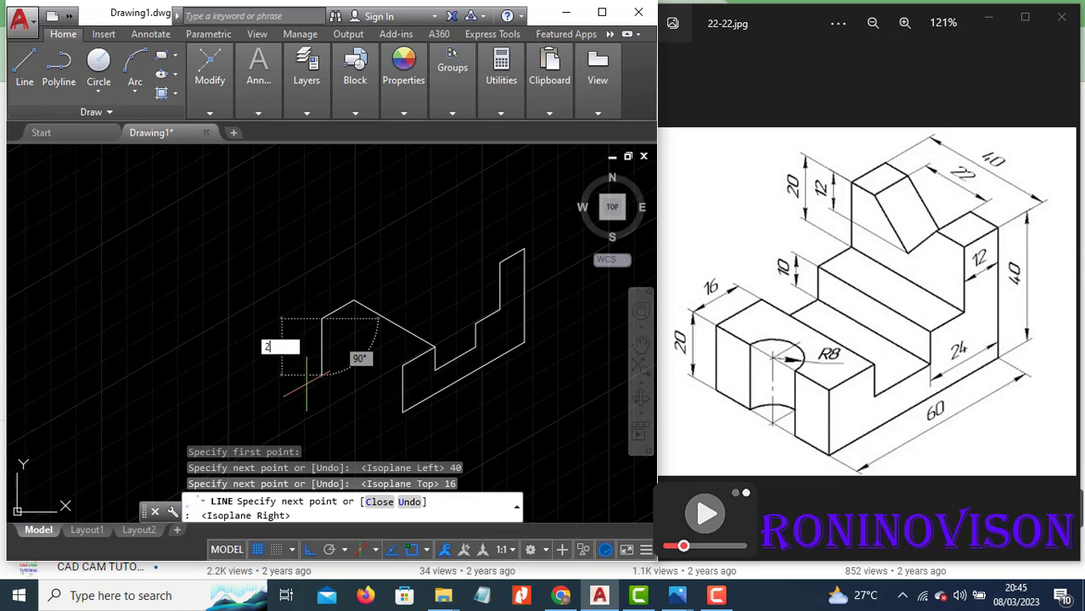
key("Return")
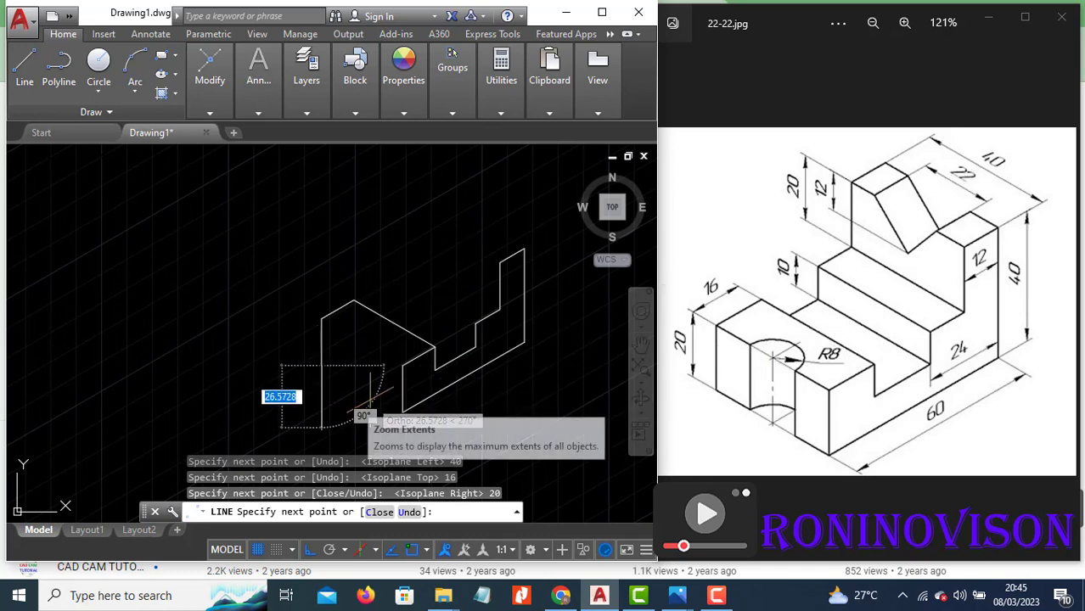
Step: Draw the front face's far strip on the left isoplane with a 12-unit bottom edge and a 20-unit vertical edge, closing it at the top corner
key("F5")
type("12")
key("Return")
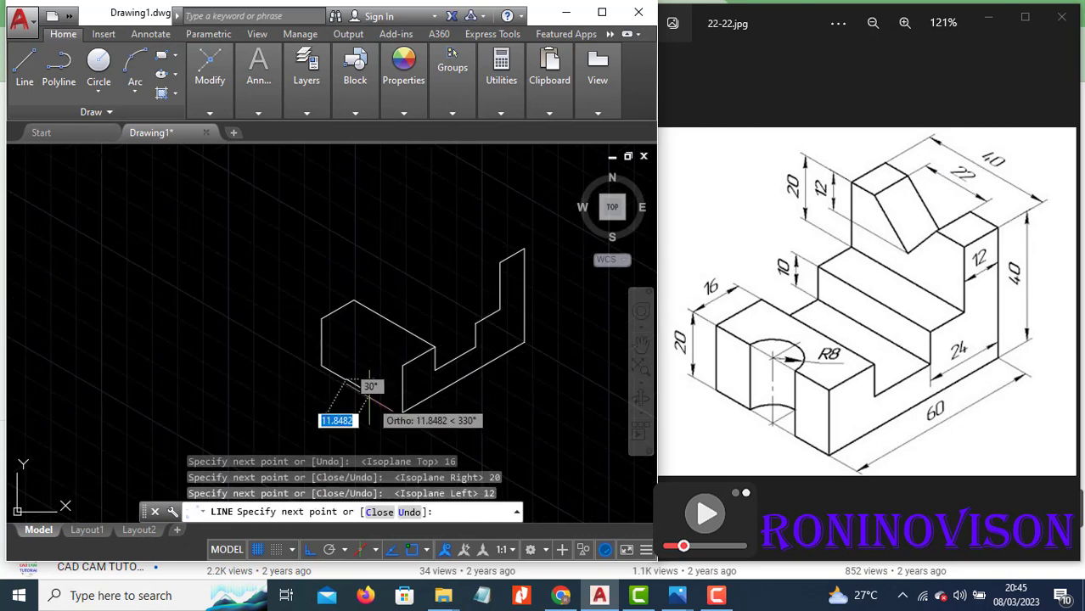
type("20")
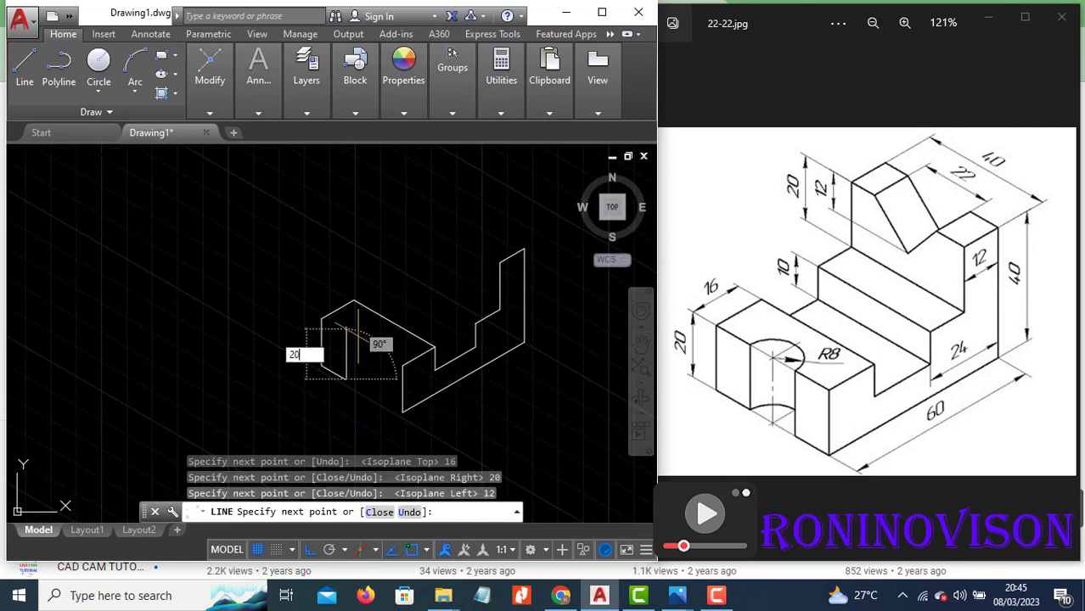
key("Return")
key("Escape")
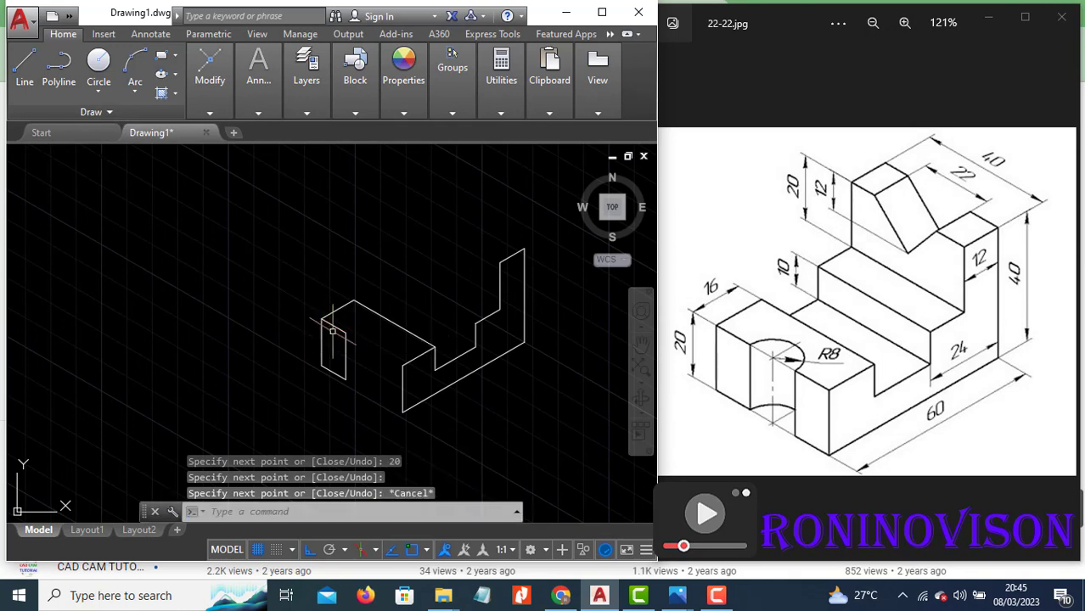
Step: Copy the top, bottom and inner vertical lines of the front face's far strip to the front block's near top corner
left_click(361, 357)
left_click(338, 328)
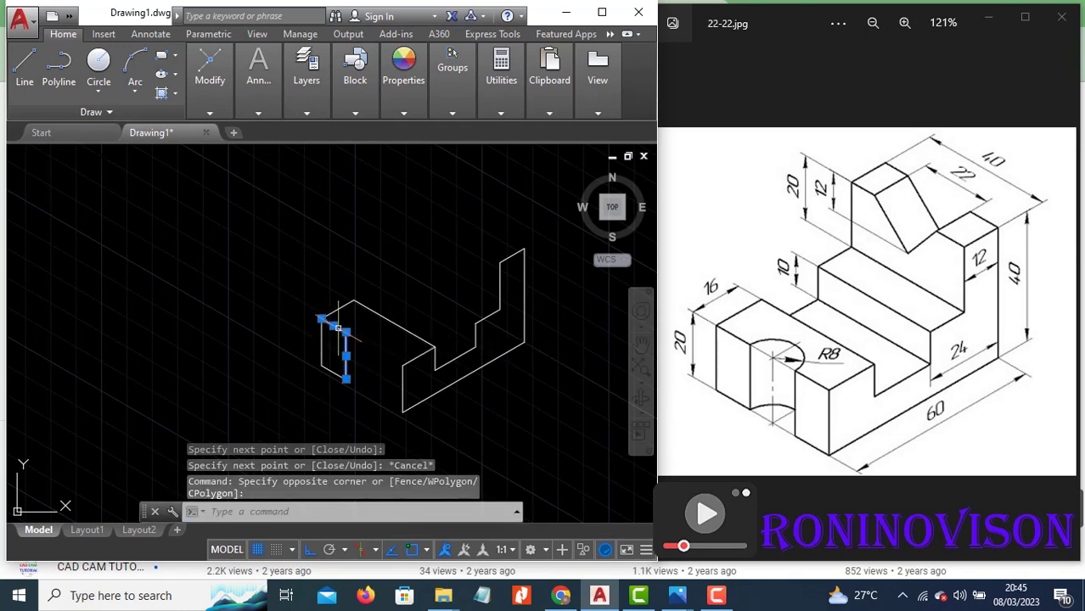
left_click(352, 388)
left_click(333, 374)
type("co")
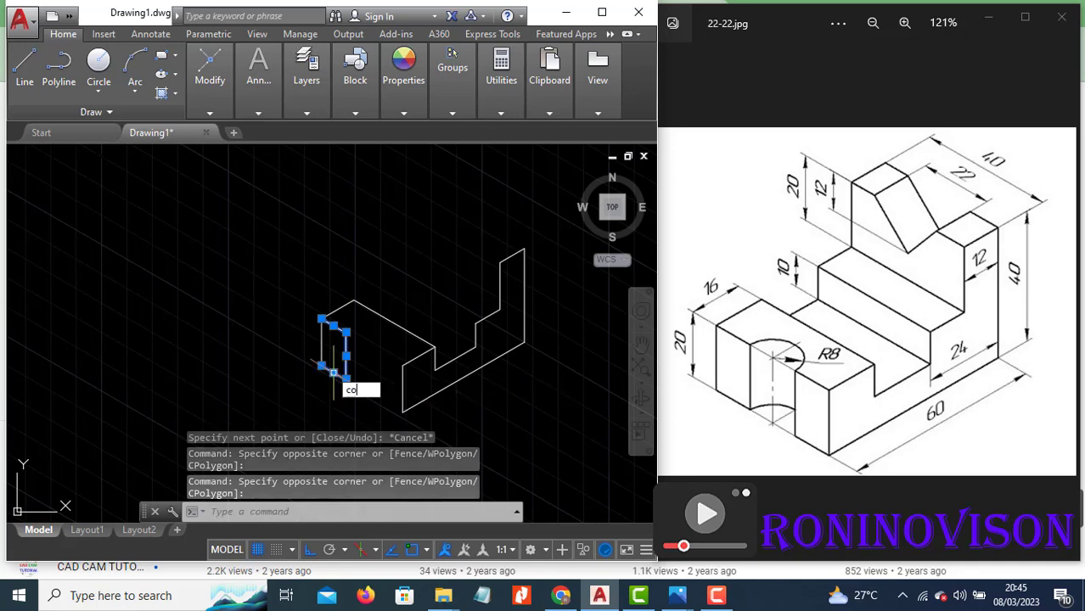
key("Return")
left_click(347, 332)
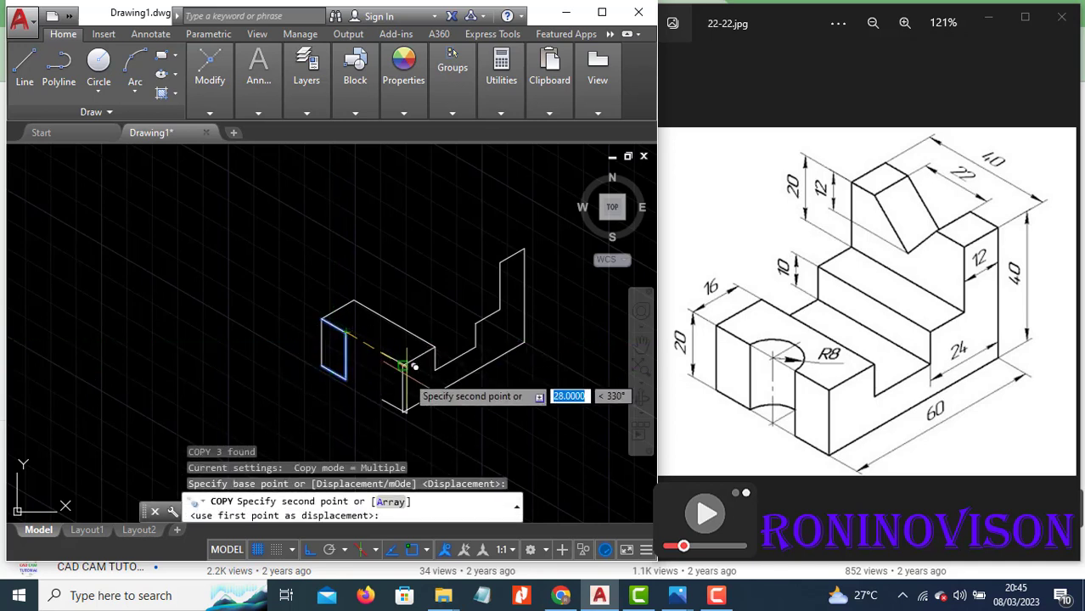
key("Escape")
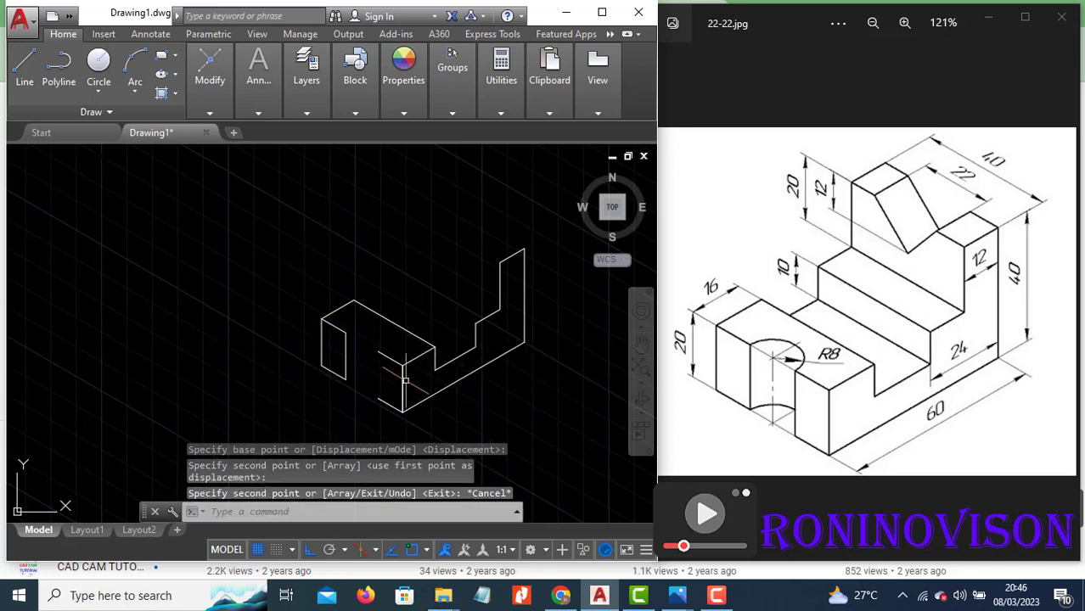
Step: Close the front face's near strip with a vertical line joining the open ends of its top and bottom edges
type("l")
key("Return")
left_click(378, 351)
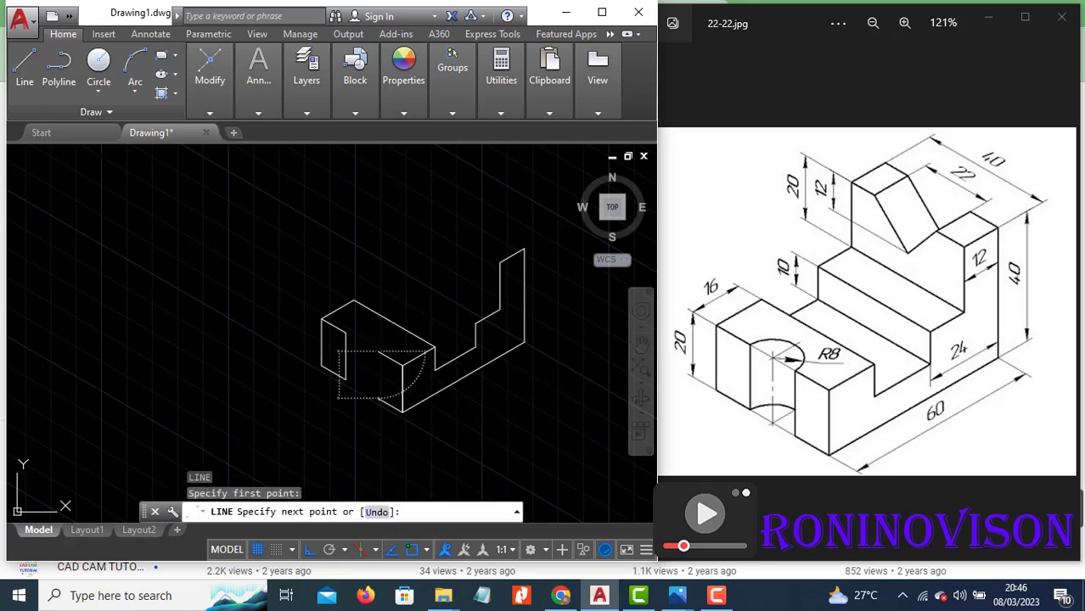
left_click(379, 399)
key("Return")
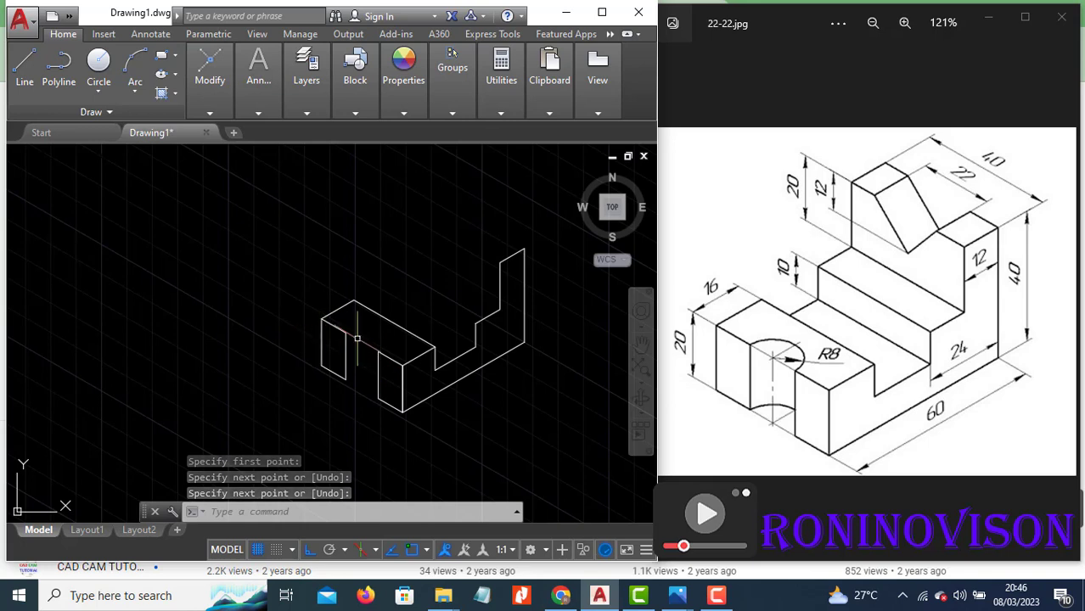
Step: Copy the front block's 40-unit rear top edge to the outer and inner corners of the middle step's tread
left_click(389, 333)
left_click(380, 307)
type("co")
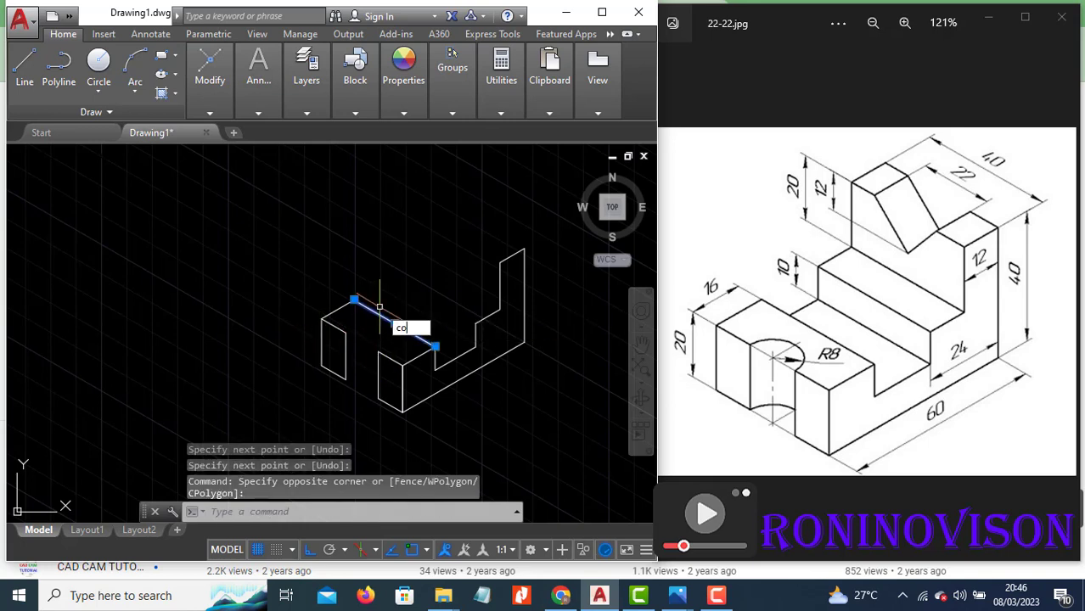
key("Return")
left_click(434, 345)
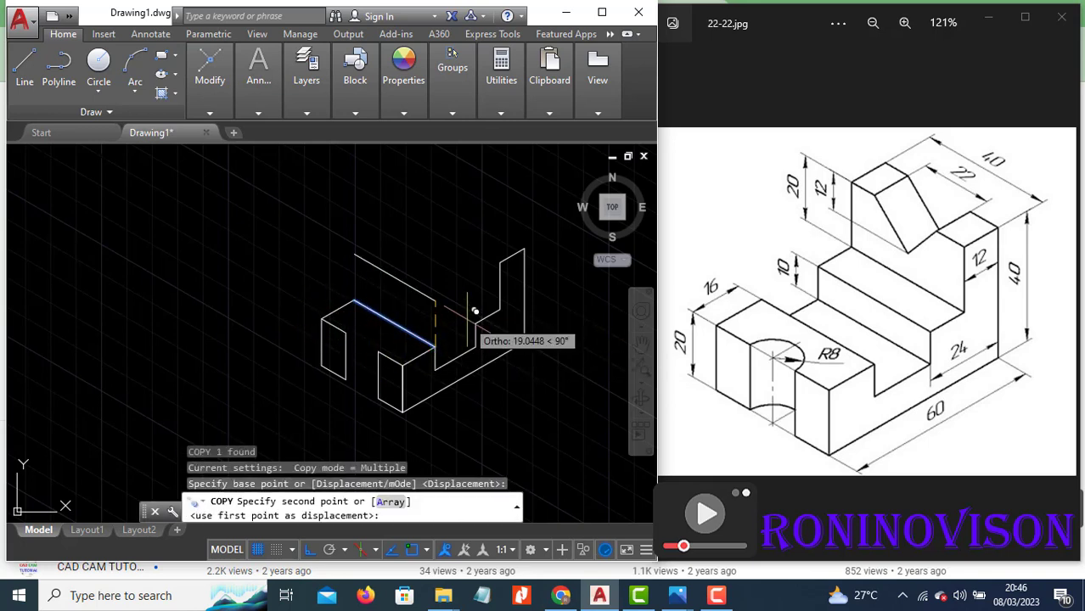
left_click(477, 321)
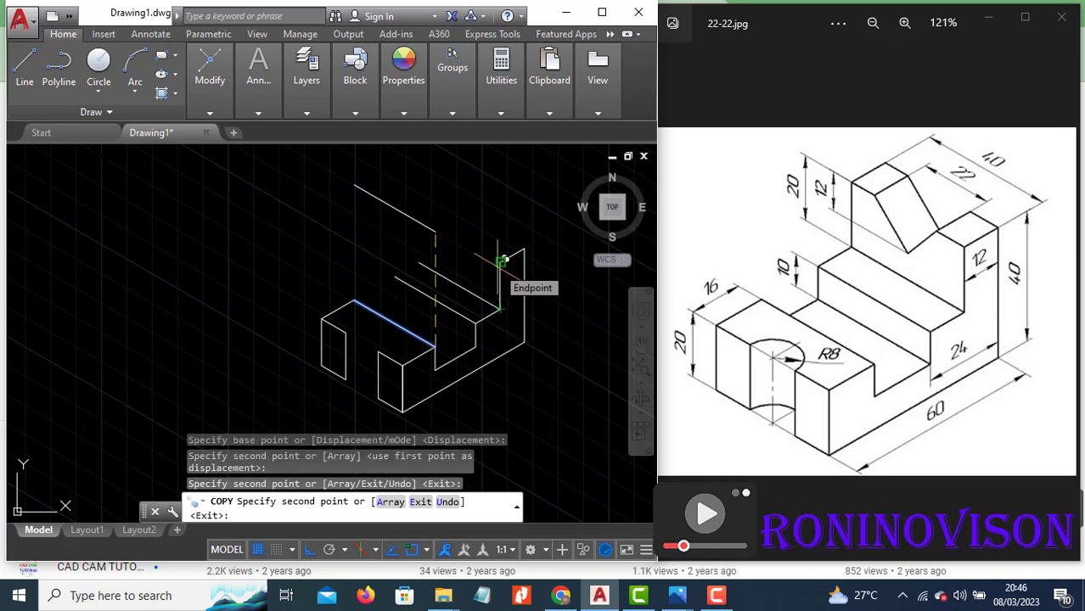
key("Escape")
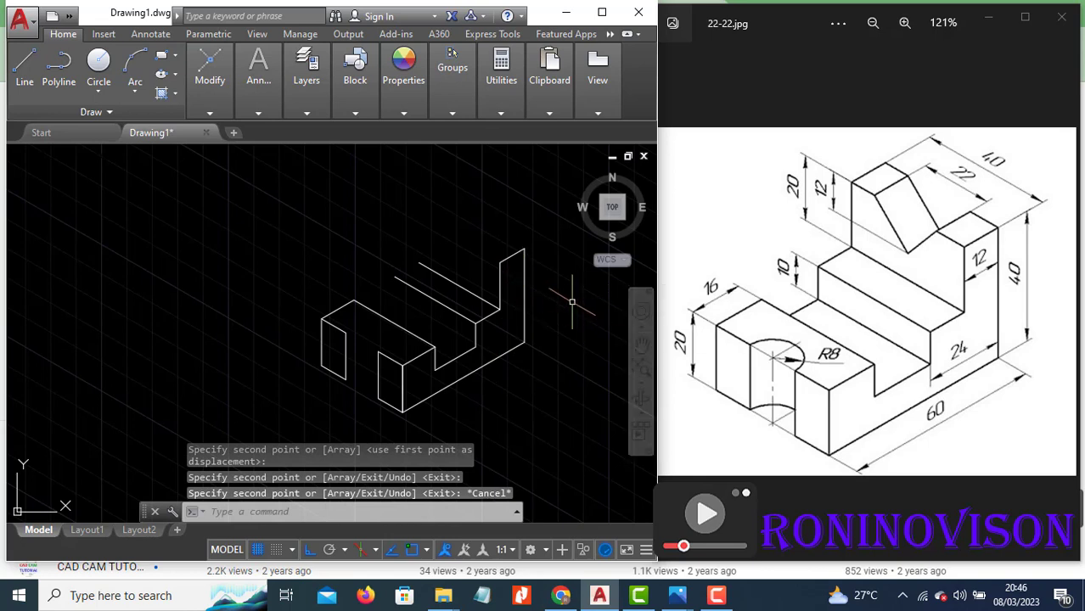
Step: Copy the inner edge of the middle step's tread up to the back wall's near rear top corner
left_click(460, 286)
type("co")
key("Return")
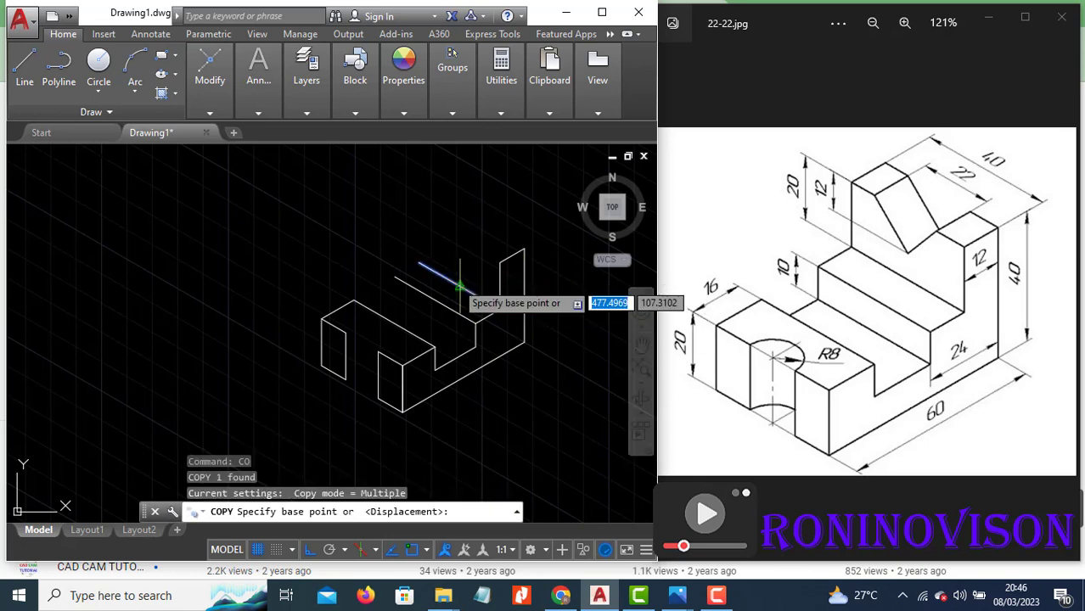
left_click(501, 309)
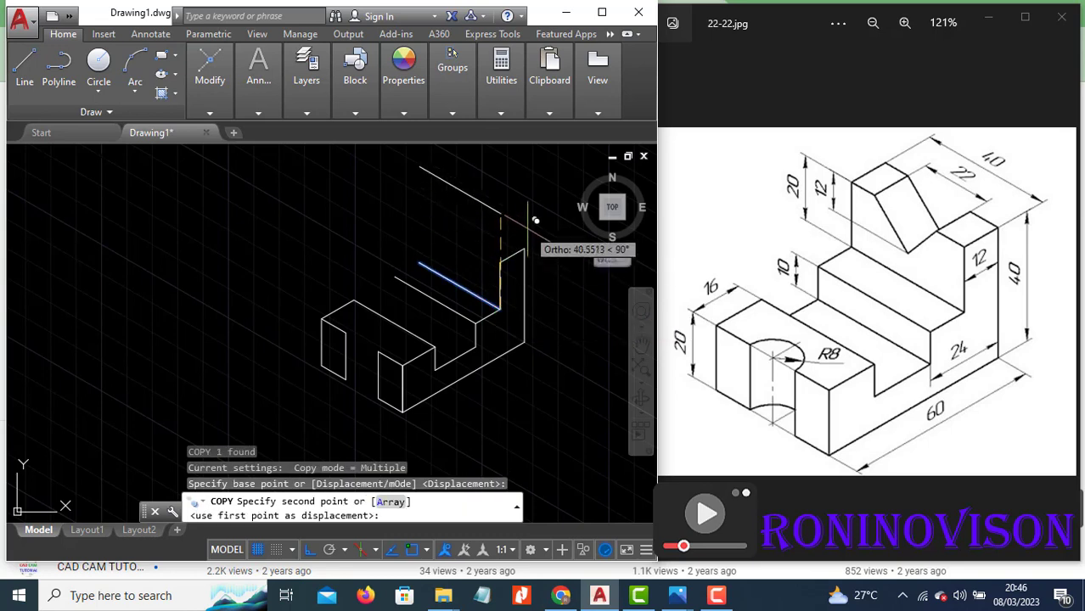
left_click(525, 248)
key("Escape")
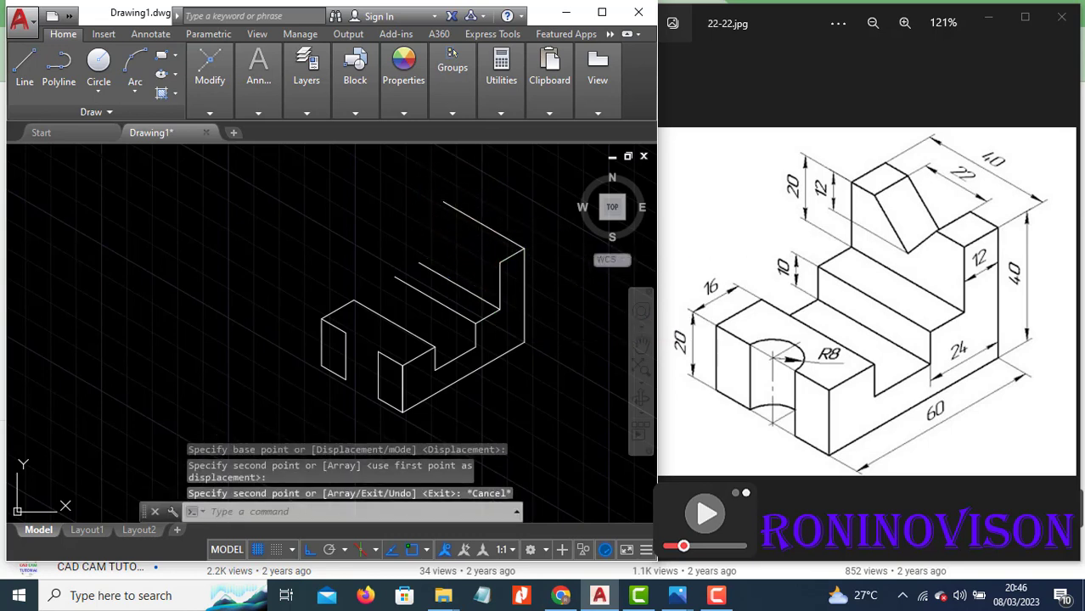
Step: Outline the back wall's far top face on the top isoplane: 12 forward, 9 across and back past the rear edge
type("l")
key("Return")
left_click(443, 202)
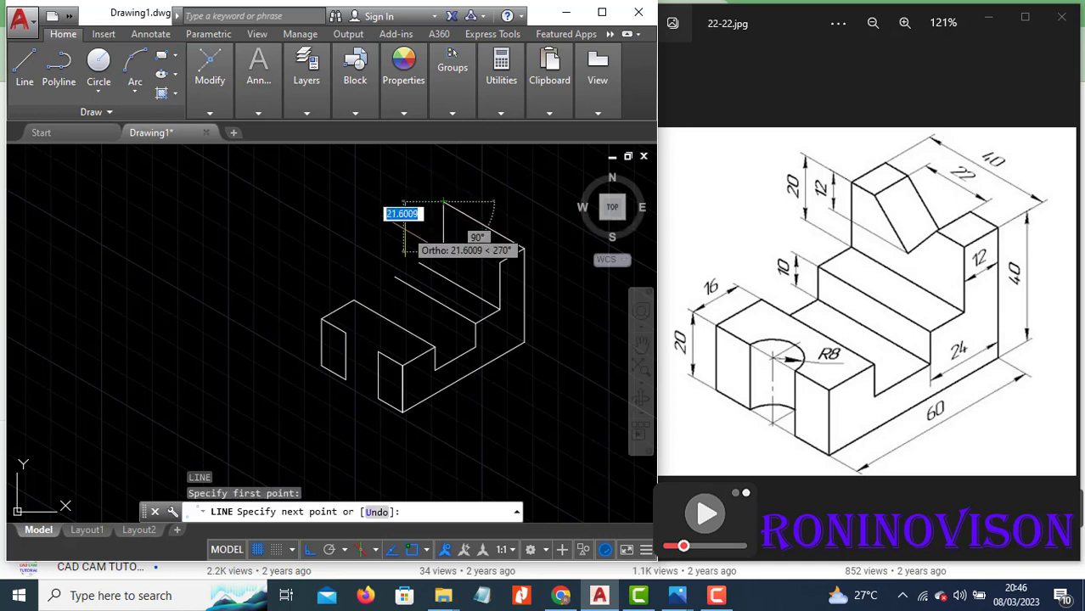
type("1")
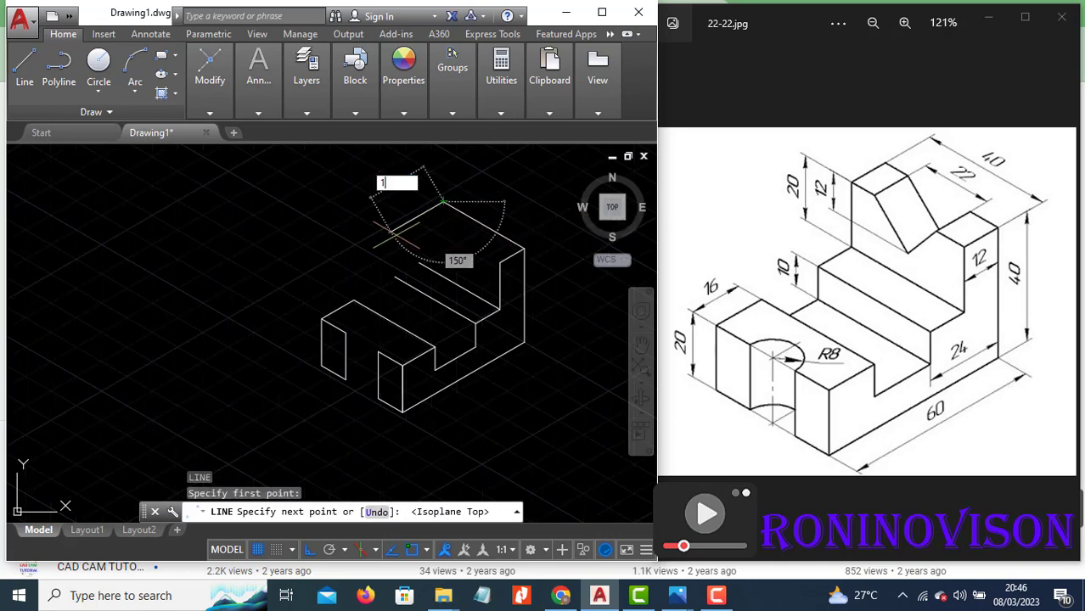
type("2")
key("Return")
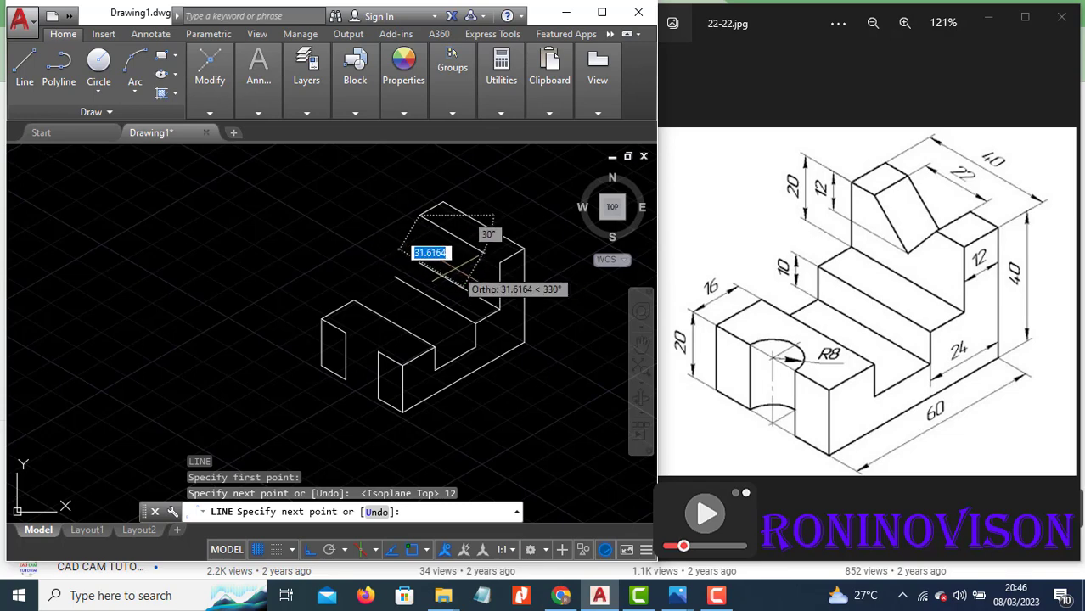
type("9")
key("Return")
scroll(437, 225, "up", 3)
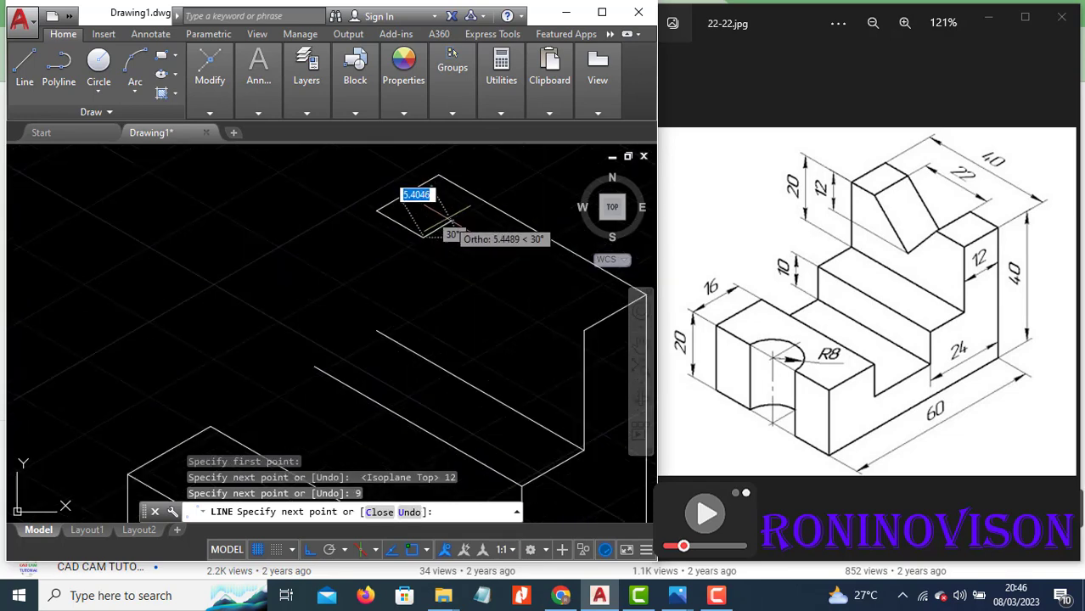
left_click(442, 178)
key("Return")
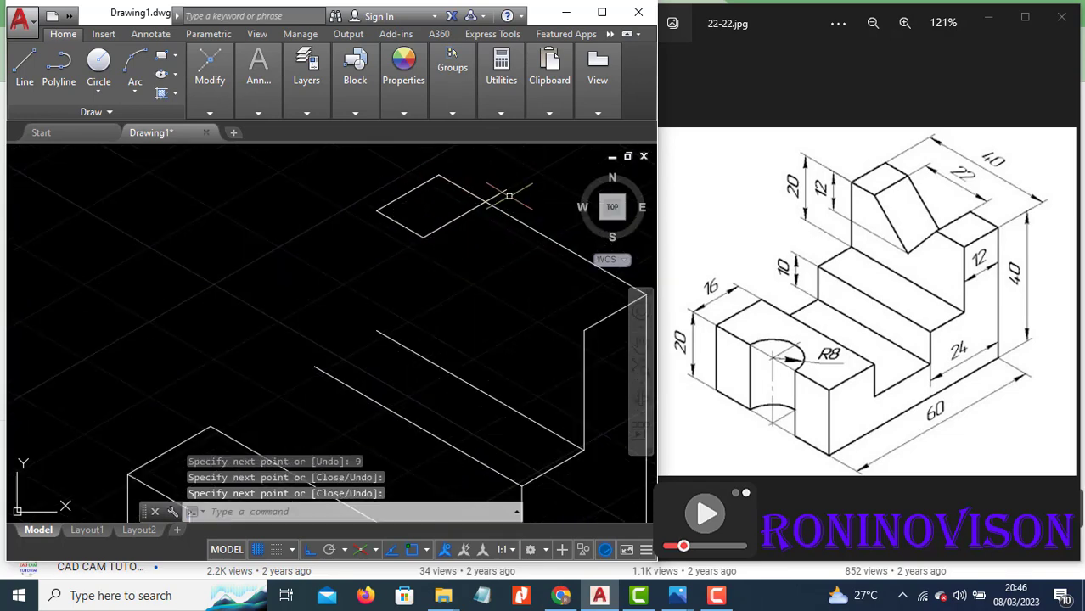
Step: Trim the end of the far top face's side line that overshoots the back wall's rear edge
type("tr")
key("Return")
key("Return")
key("Escape")
scroll(501, 193, "down", 2)
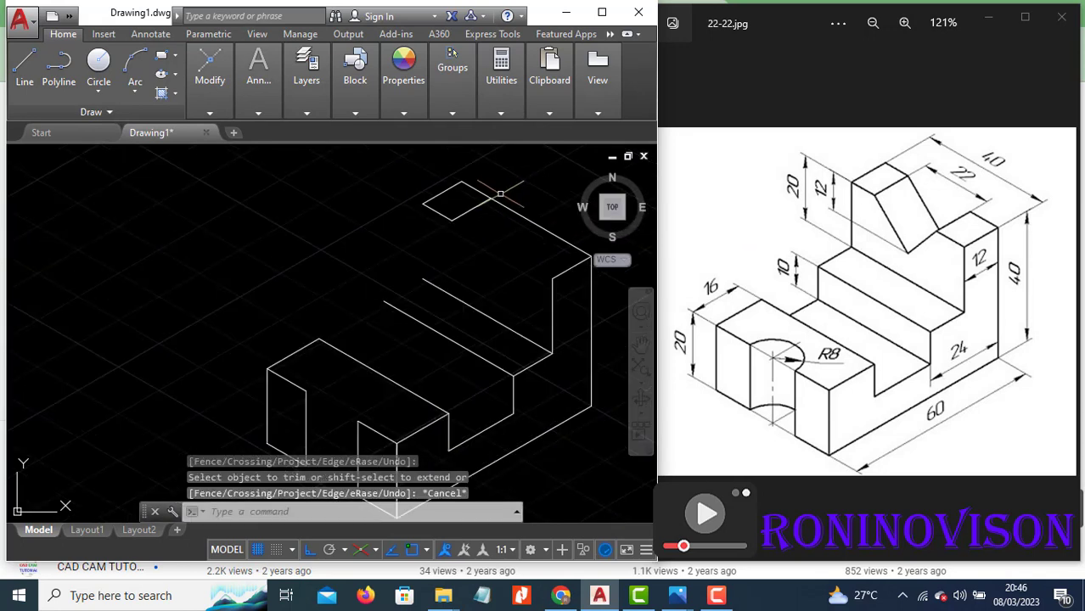
Step: Copy the far top face's 9-unit front edge and its inner side line to the back wall's near front top corner
left_click(471, 233)
left_click(417, 219)
type("c")
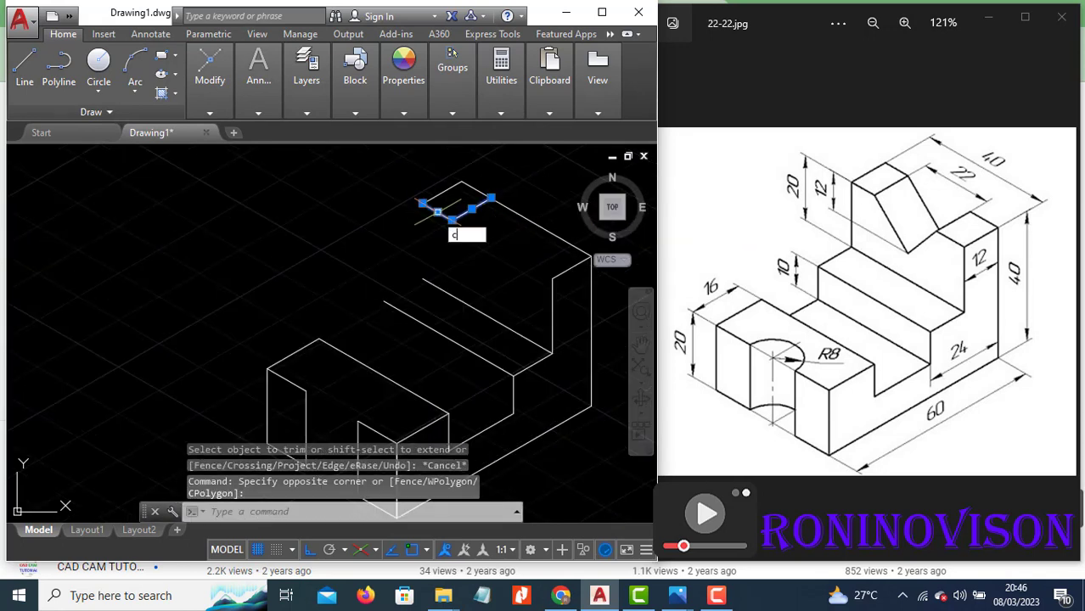
type("o")
key("Return")
left_click(516, 242)
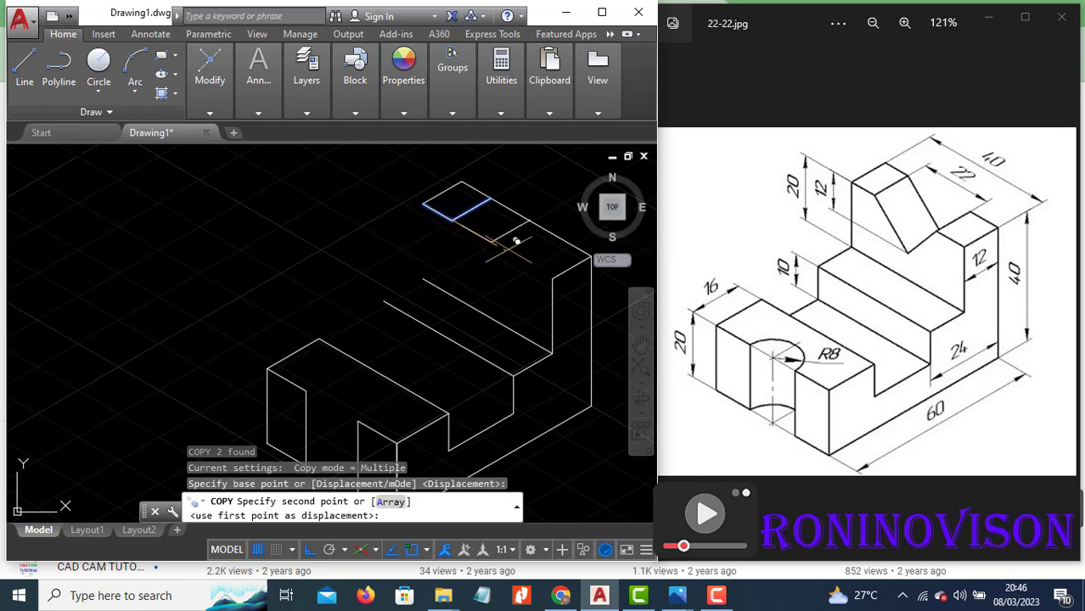
left_click(554, 275)
key("Escape")
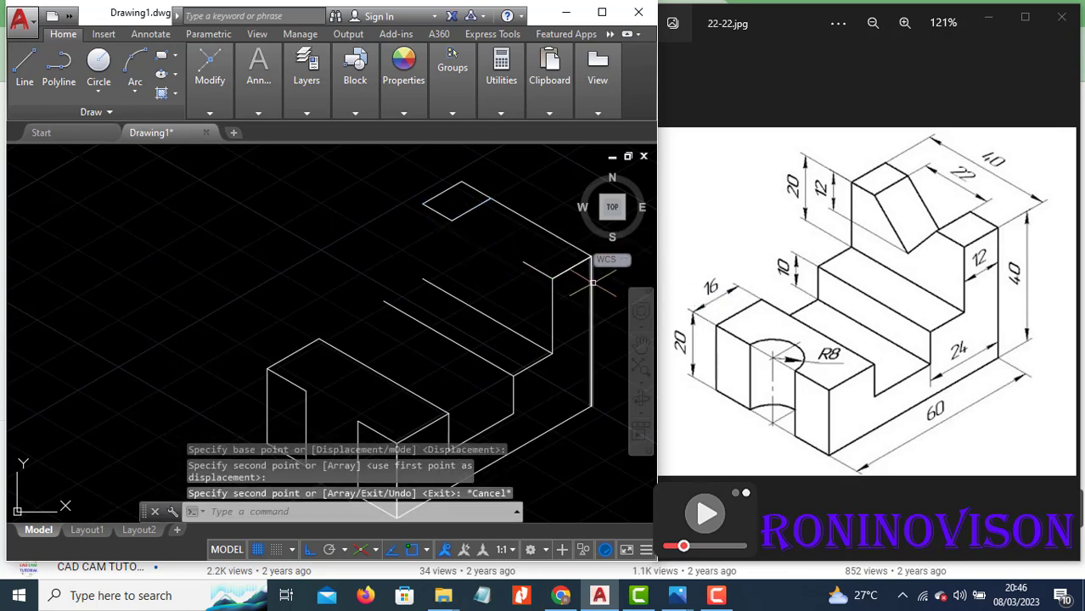
Step: Draw the near top face's inner side line from the copied front edge's free end back past the rear edge
type("l")
key("Return")
left_click(524, 262)
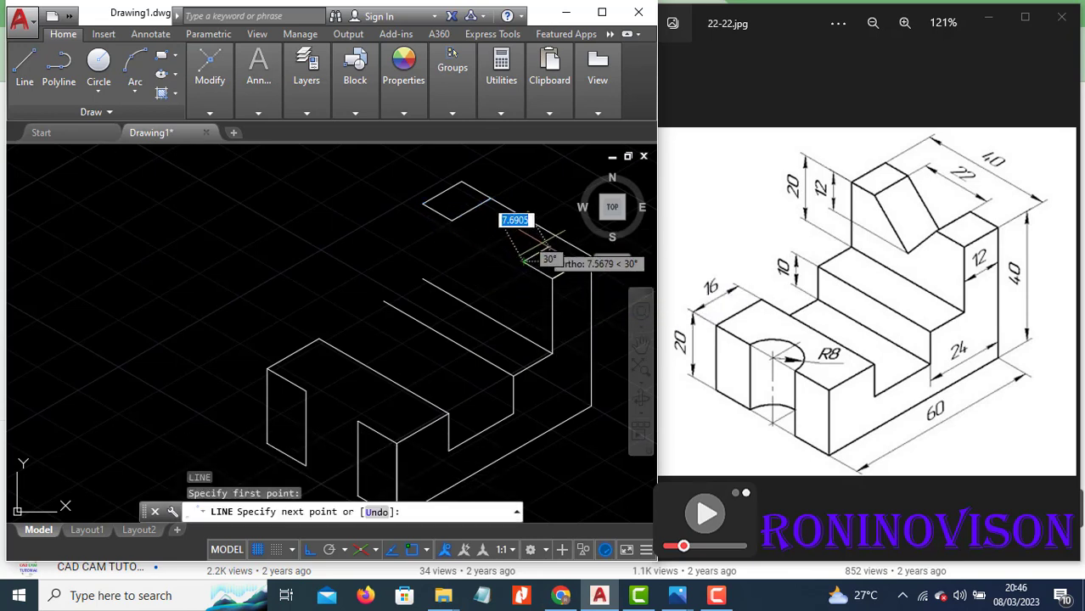
left_click(547, 227)
key("Escape")
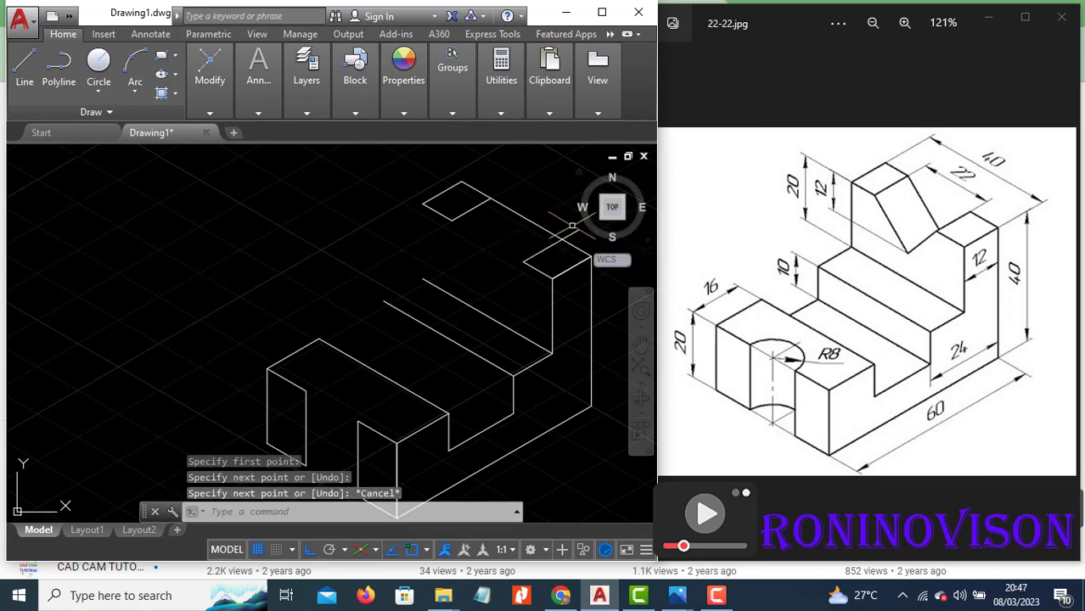
Step: Trim the near top face's inner side line where it extends past the back wall's rear edge
type("tr")
key("Return")
key("Return")
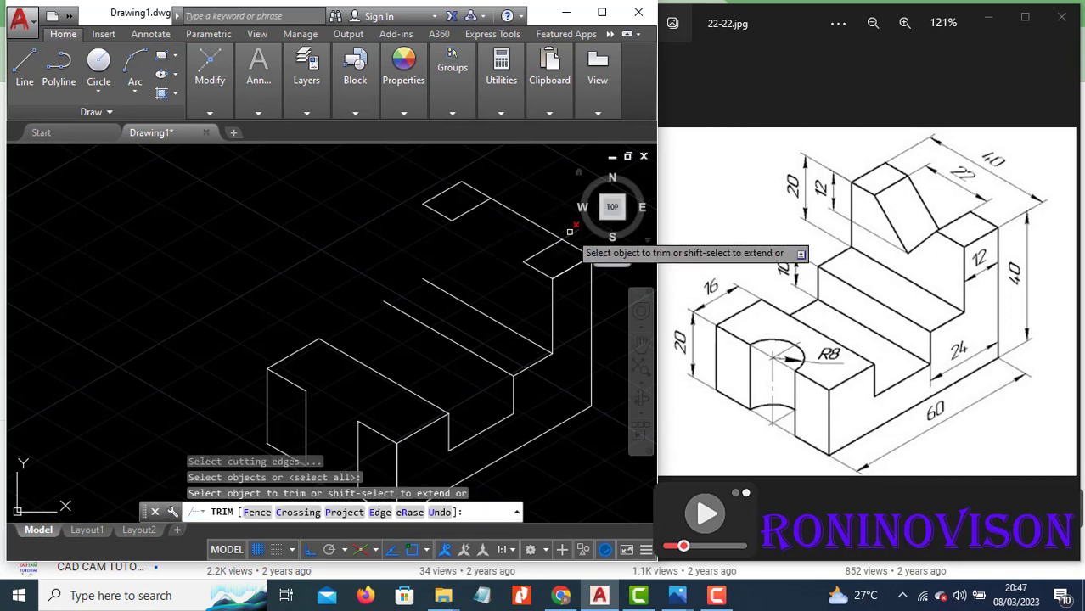
key("Escape")
scroll(567, 229, "down", 1)
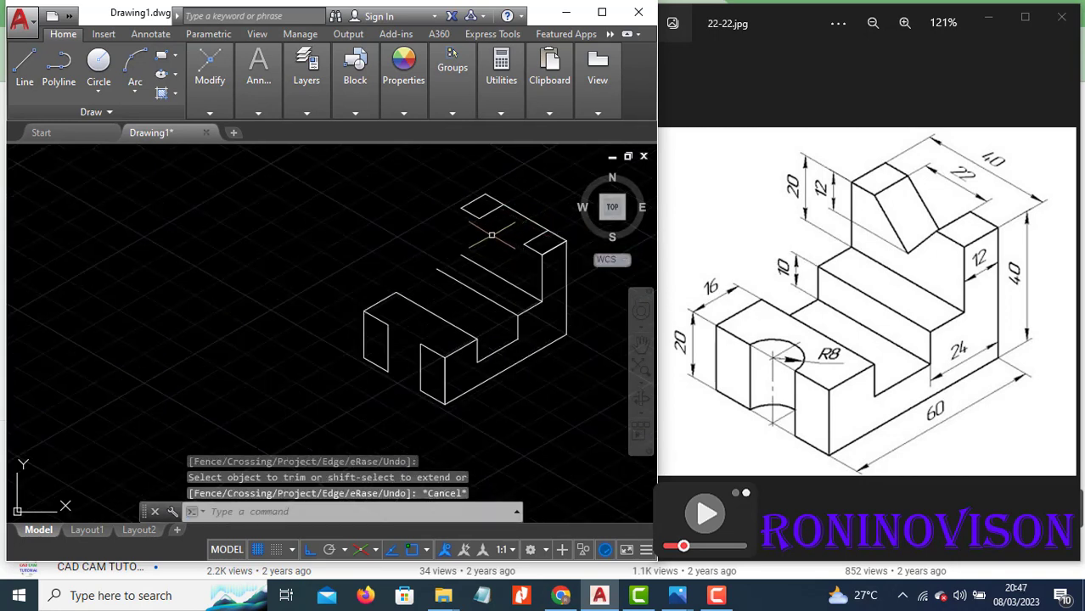
Step: Draw the far side profile from the back wall's front top corner down to the tread and forward to its outer edge
type("l")
key("Return")
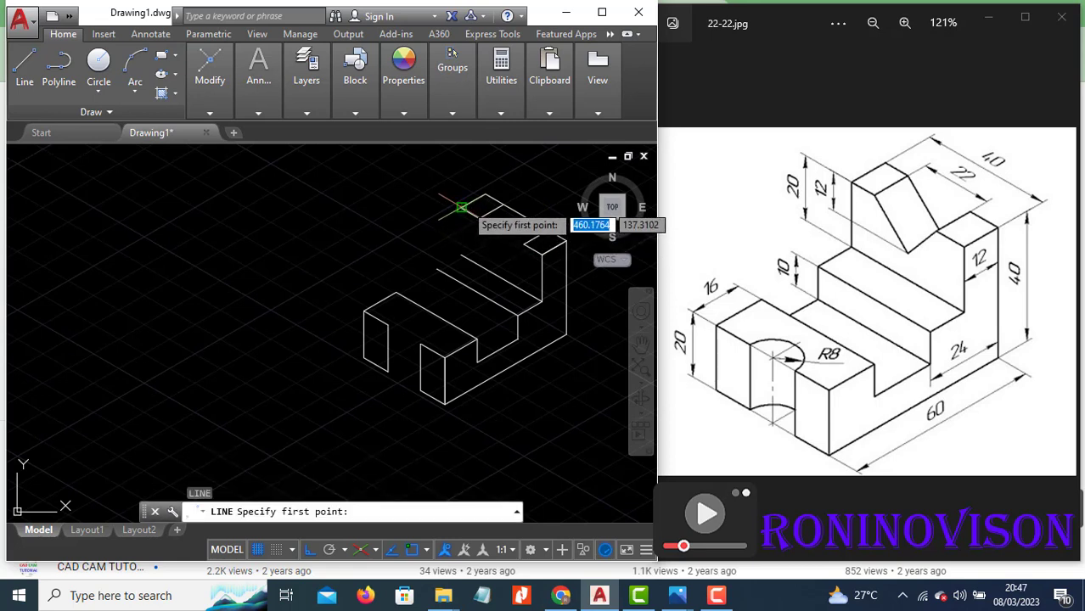
left_click(462, 207)
left_click(461, 255)
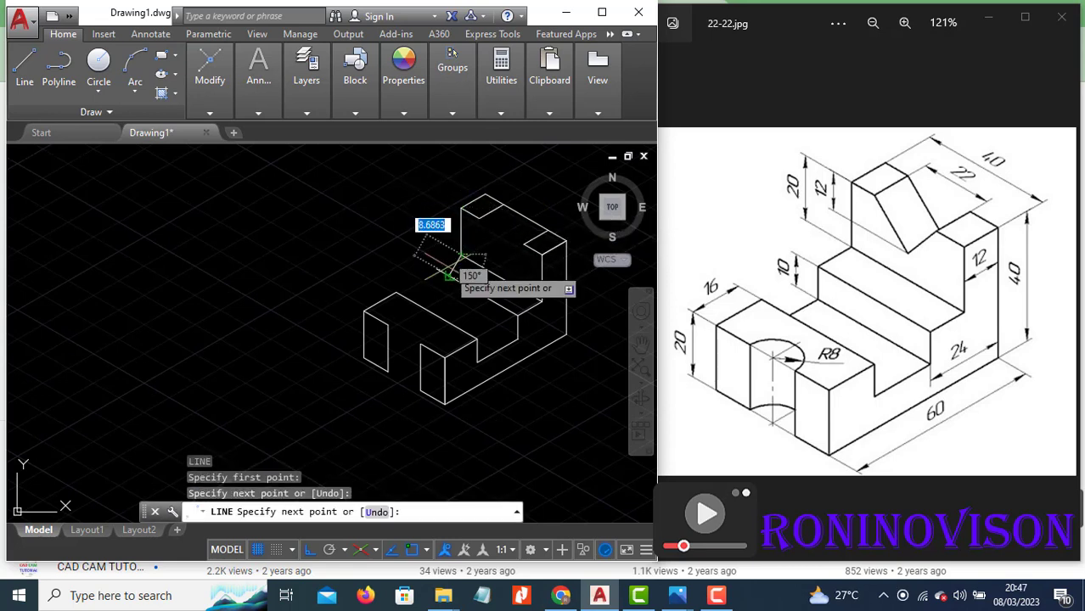
left_click(436, 270)
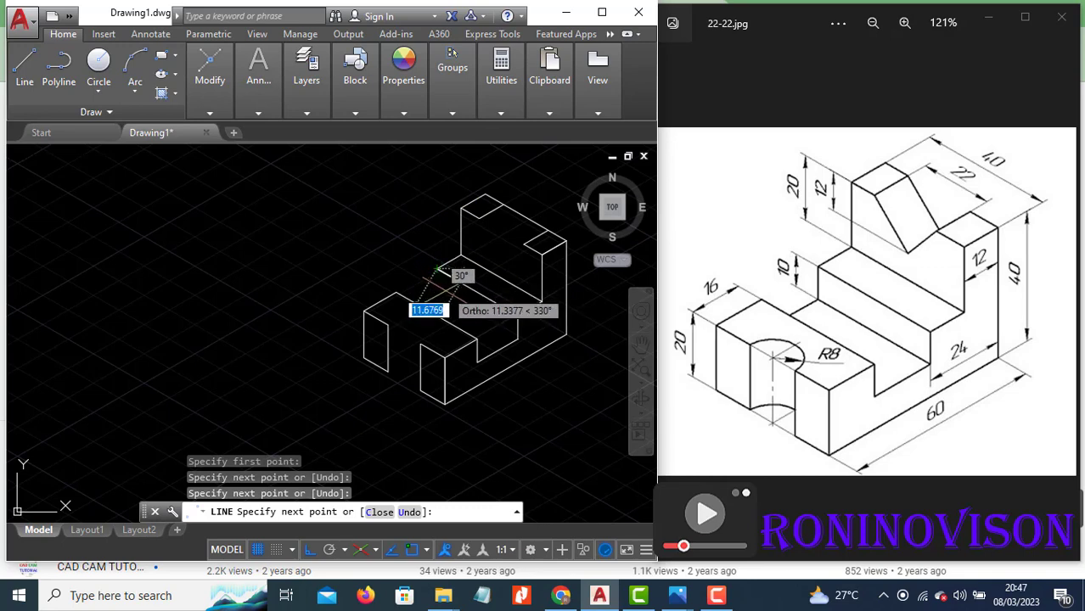
Step: Continue the far side profile on the right isoplane with a 10-unit drop and a groove floor line across the front block
scroll(434, 299, "up", 4)
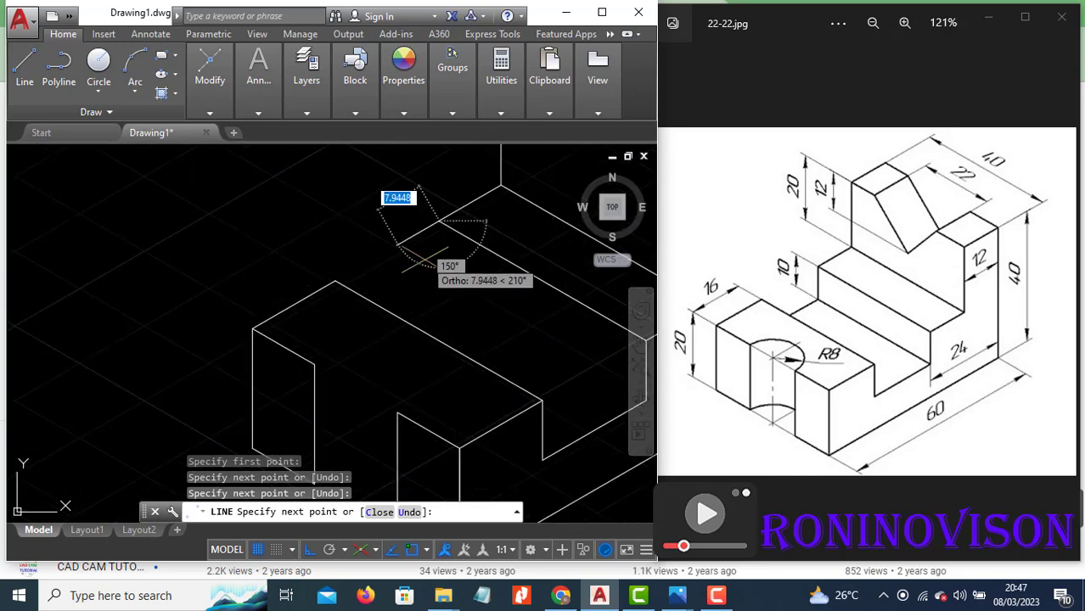
key("F5")
type("1")
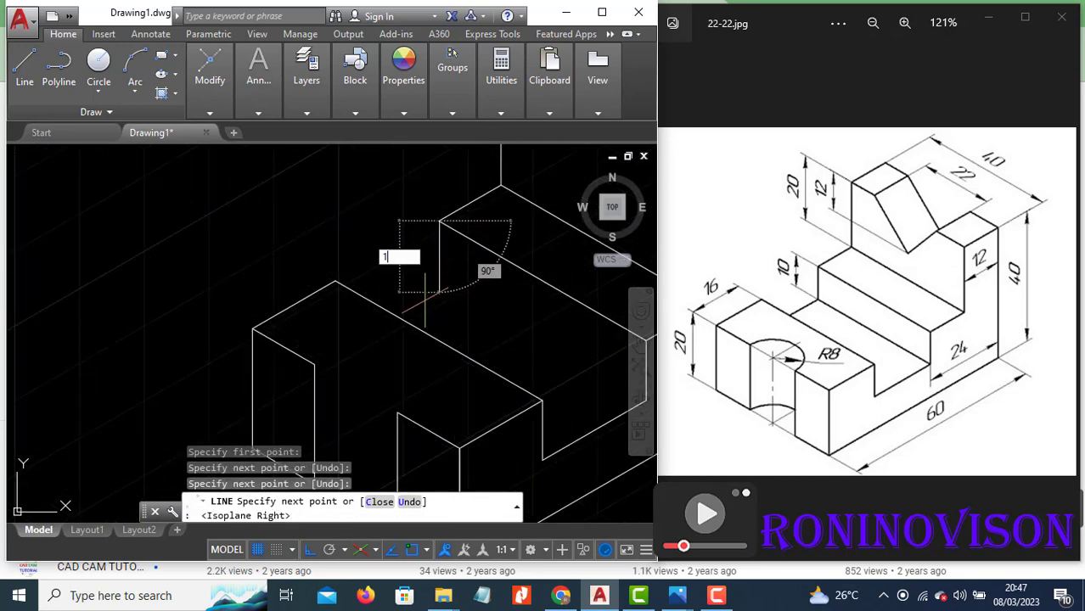
type("0")
key("Return")
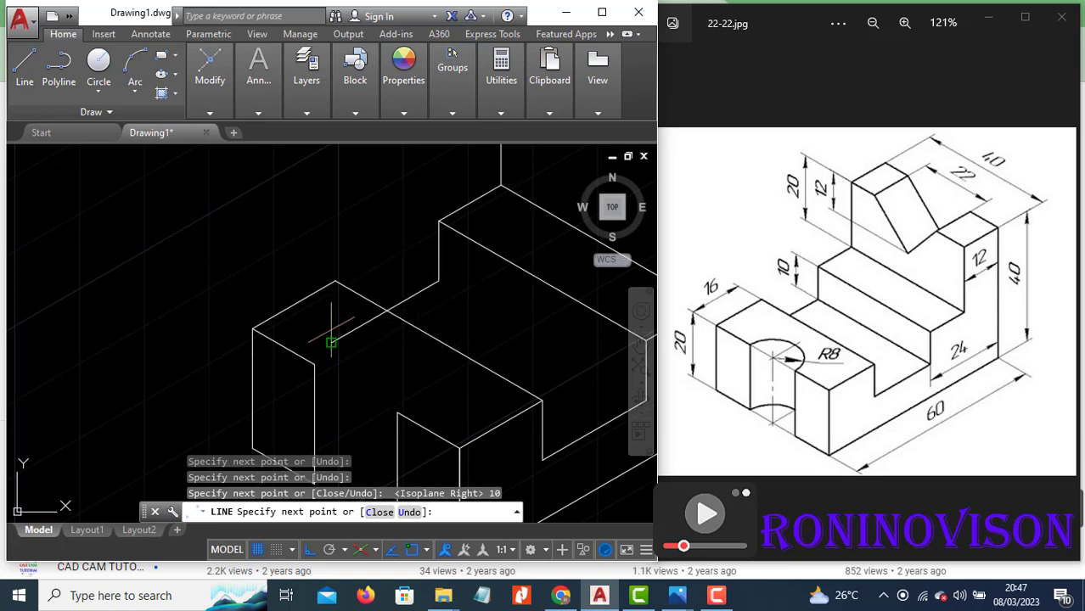
key("Escape")
Step: Trim the part of the far groove floor line that crosses the front block's top face
type("tr")
key("Return")
key("Return")
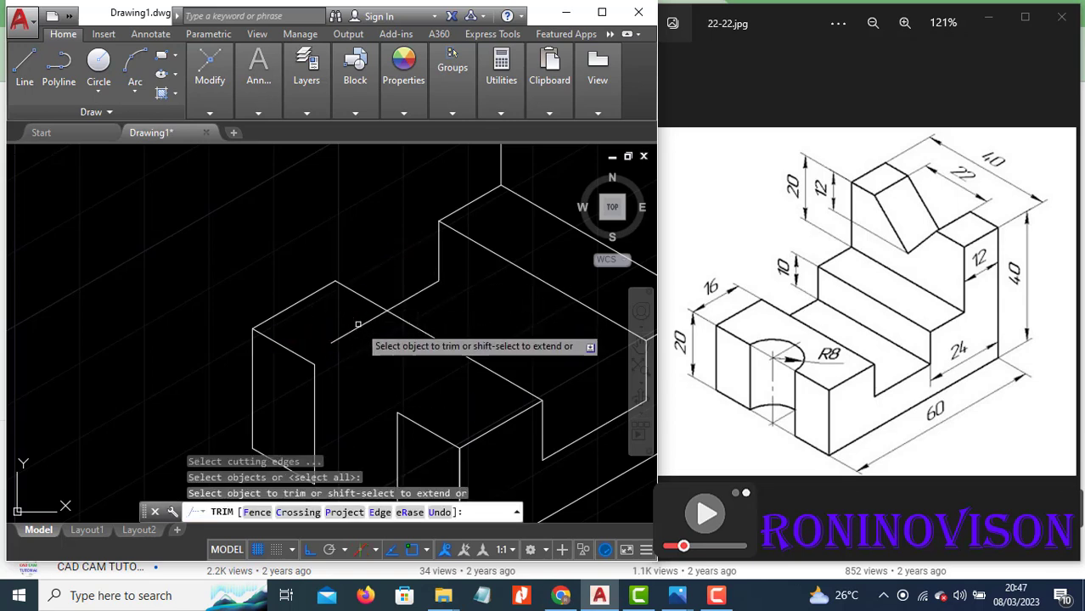
left_click(358, 325)
key("Escape")
scroll(387, 301, "down", 4)
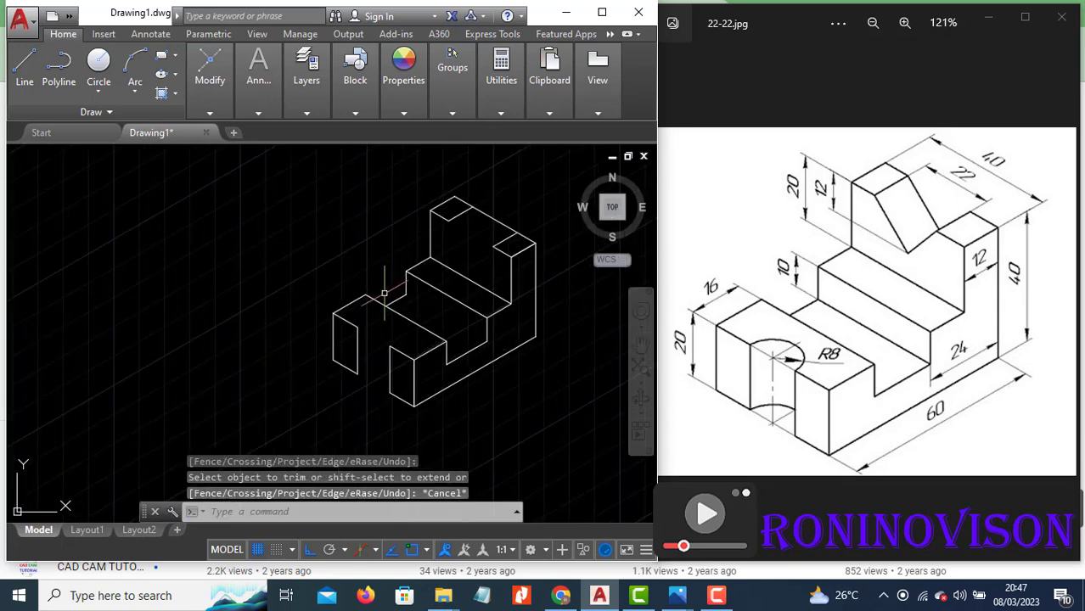
Step: Draw the groove floor's rear edge from the foot of the far 10-unit drop to the near side profile's inner corner
type("l")
key("Return")
left_click(406, 294)
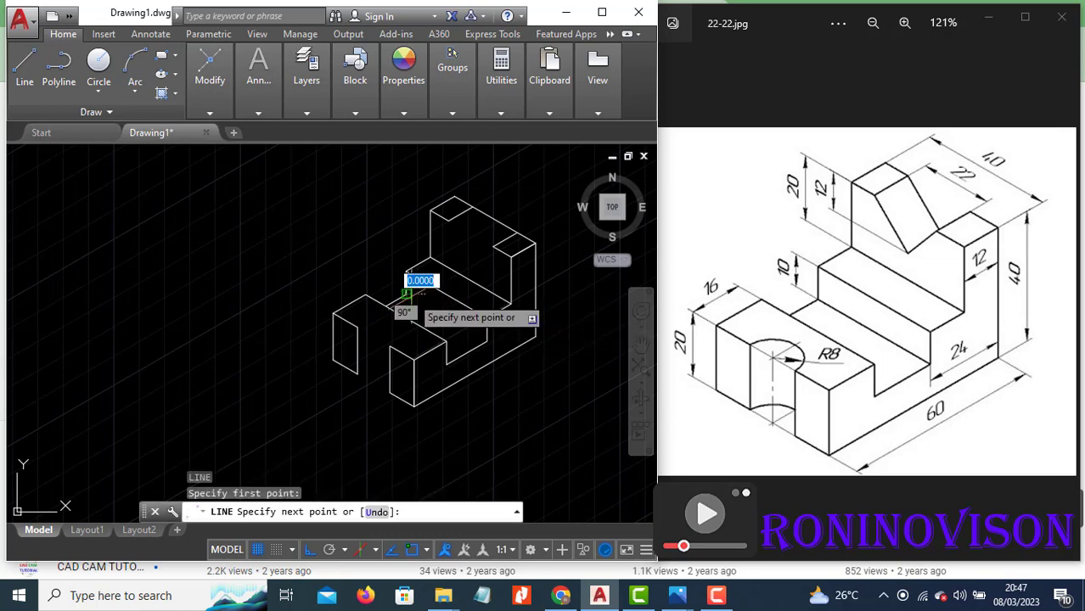
left_click(486, 341)
key("Escape")
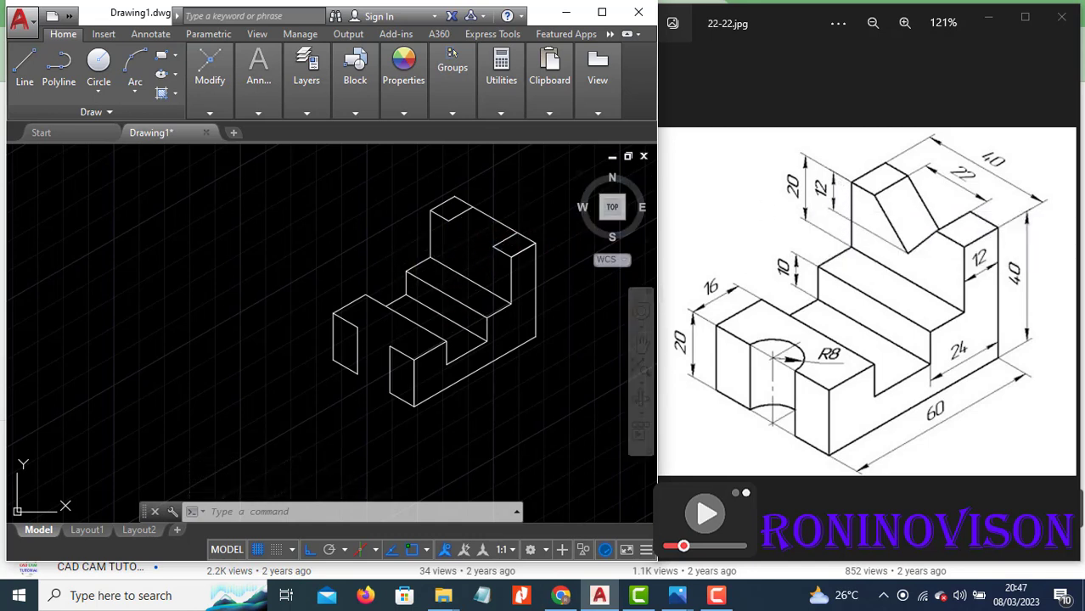
Step: Draw connected lines from the back wall's far front top corner: 12 down, 20 along the left isoplane, and up to the far top face's inner corner
type("l")
key("Return")
left_click(430, 210)
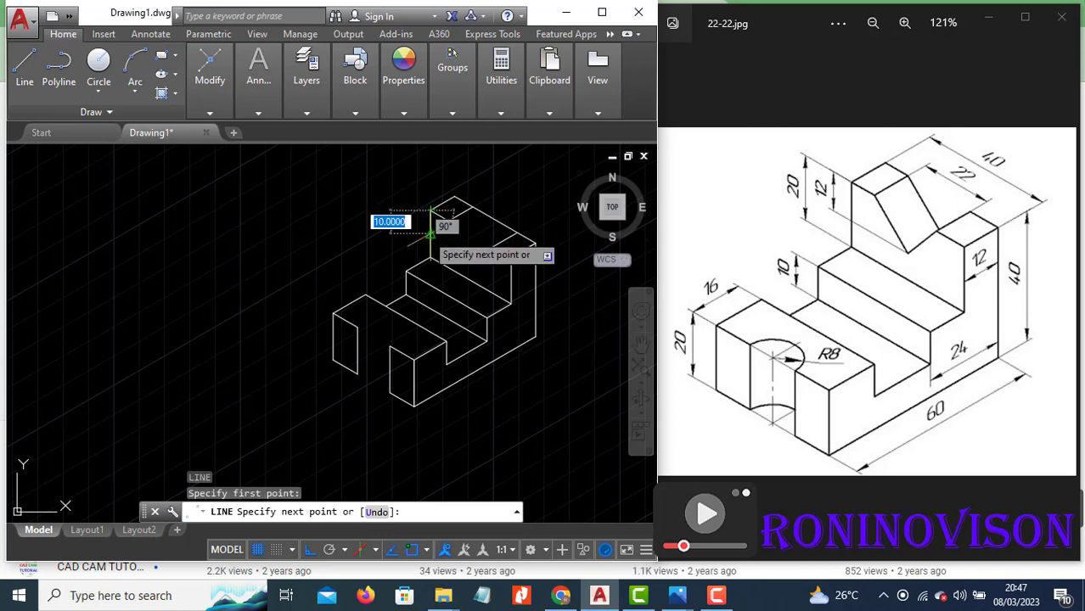
type("12")
key("Return")
scroll(459, 225, "up", 3)
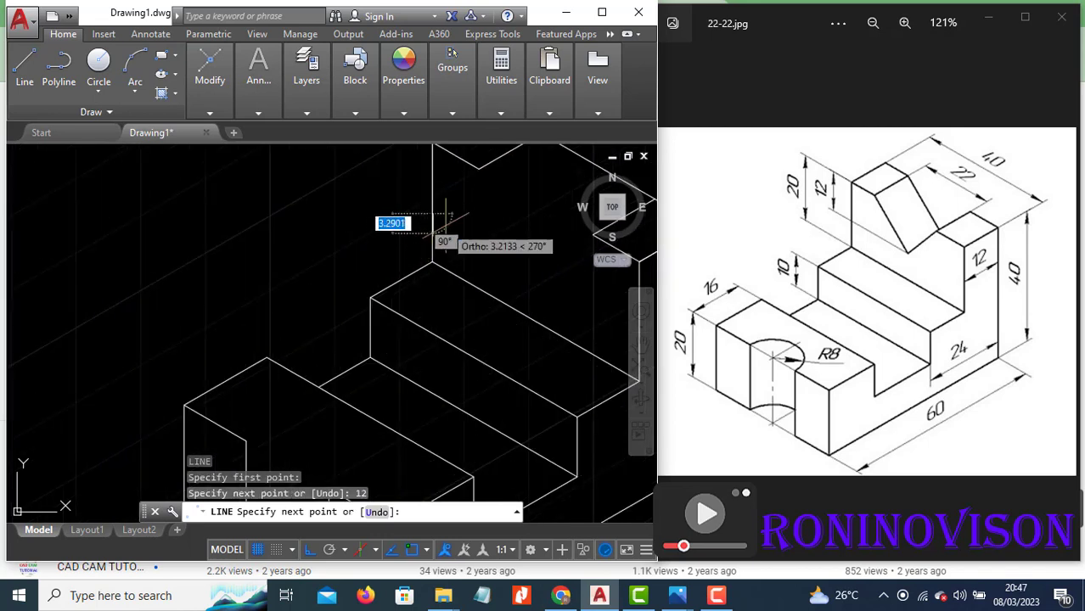
key("F5")
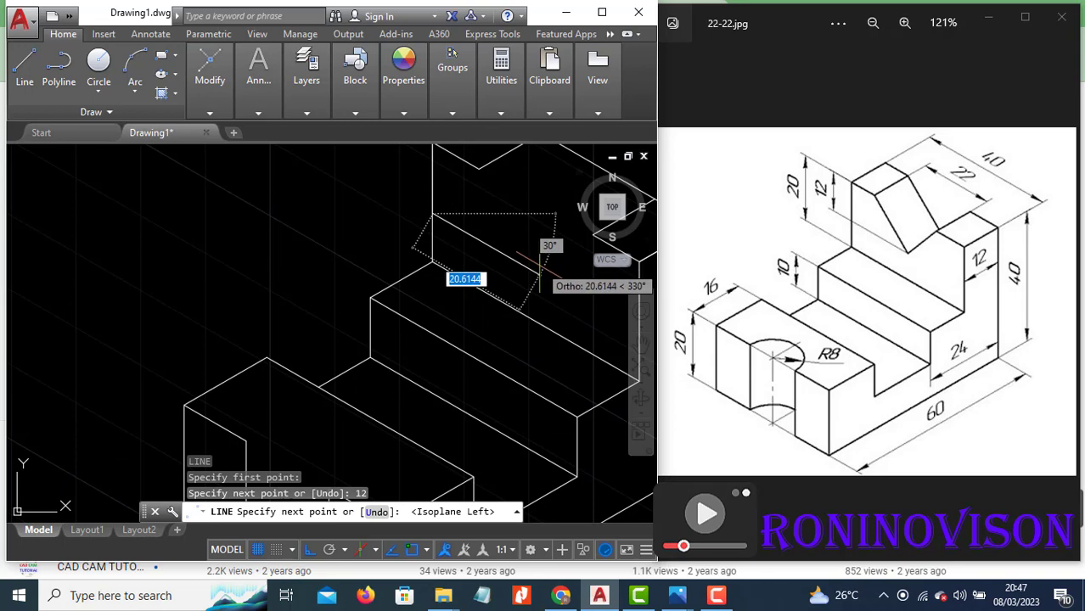
key("Return")
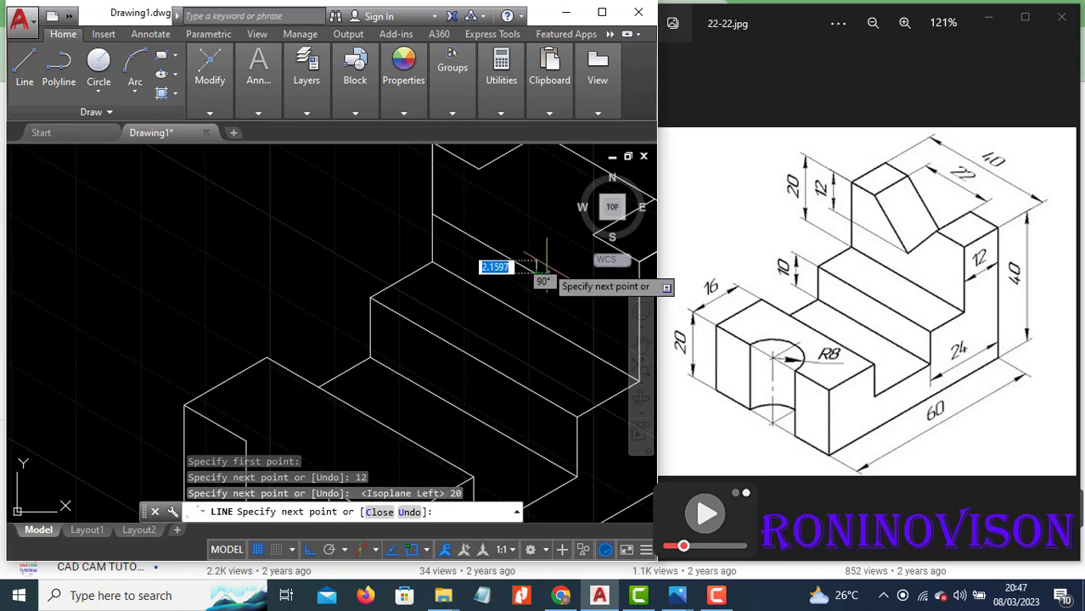
left_click(478, 169)
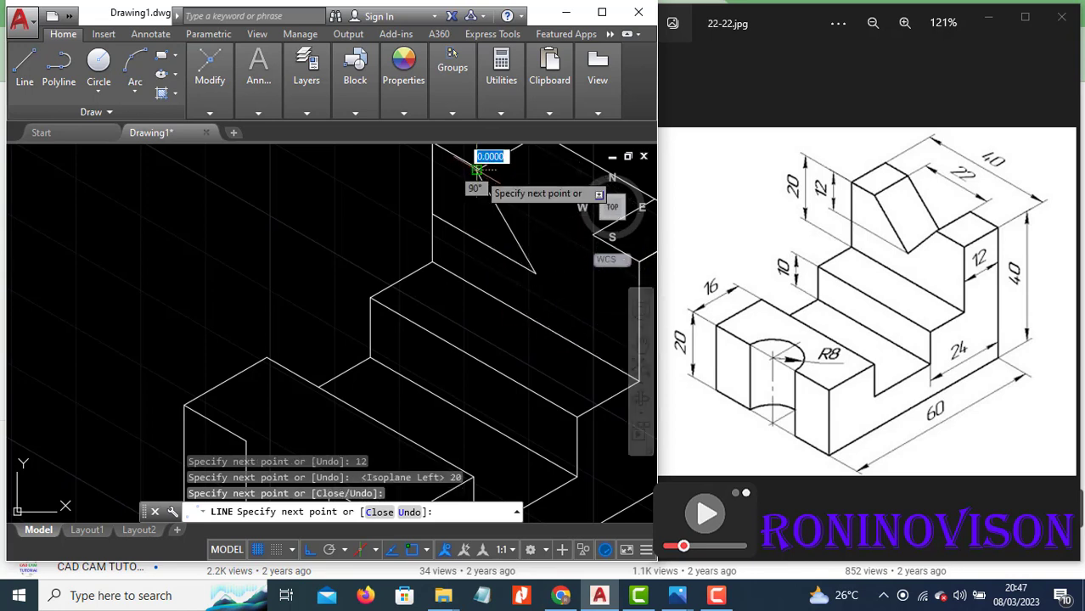
key("Escape")
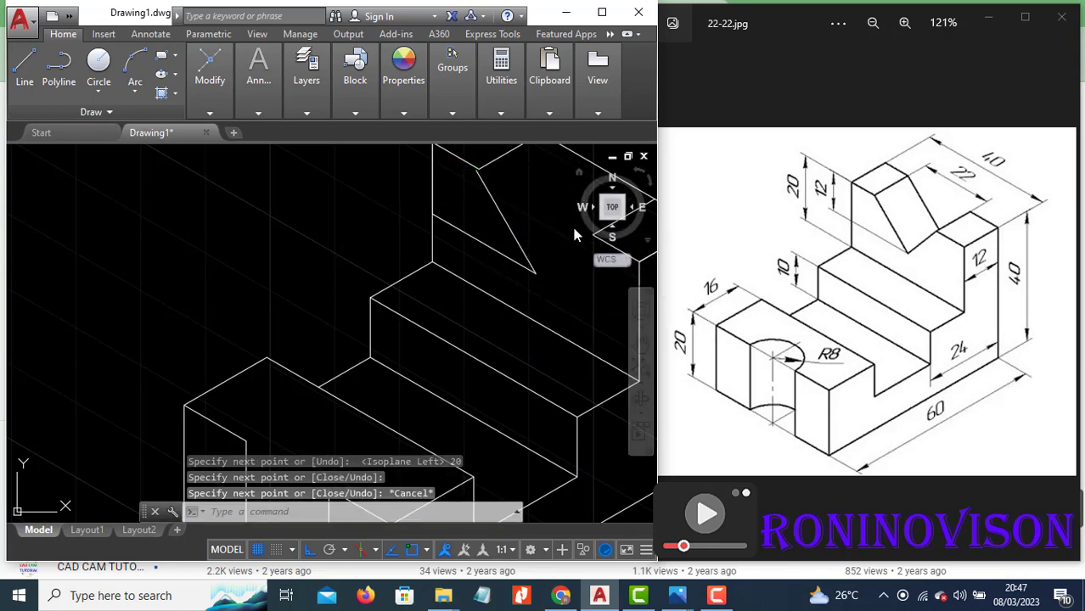
Step: Draw a line from the sloped edge's lower end to the near top face's front inner corner
key("Return")
left_click(535, 274)
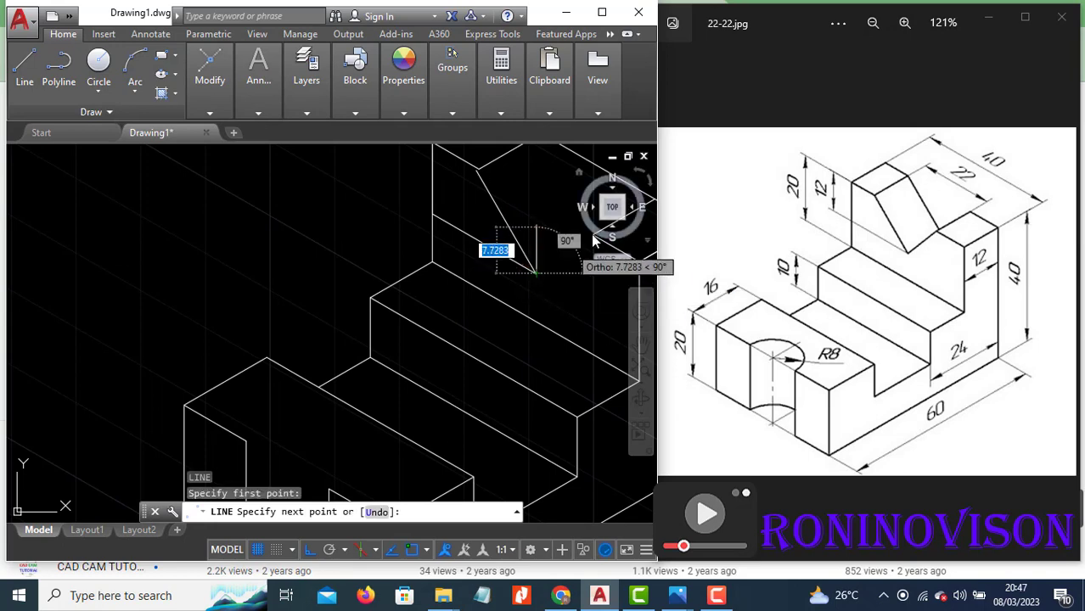
scroll(469, 282, "down", 3)
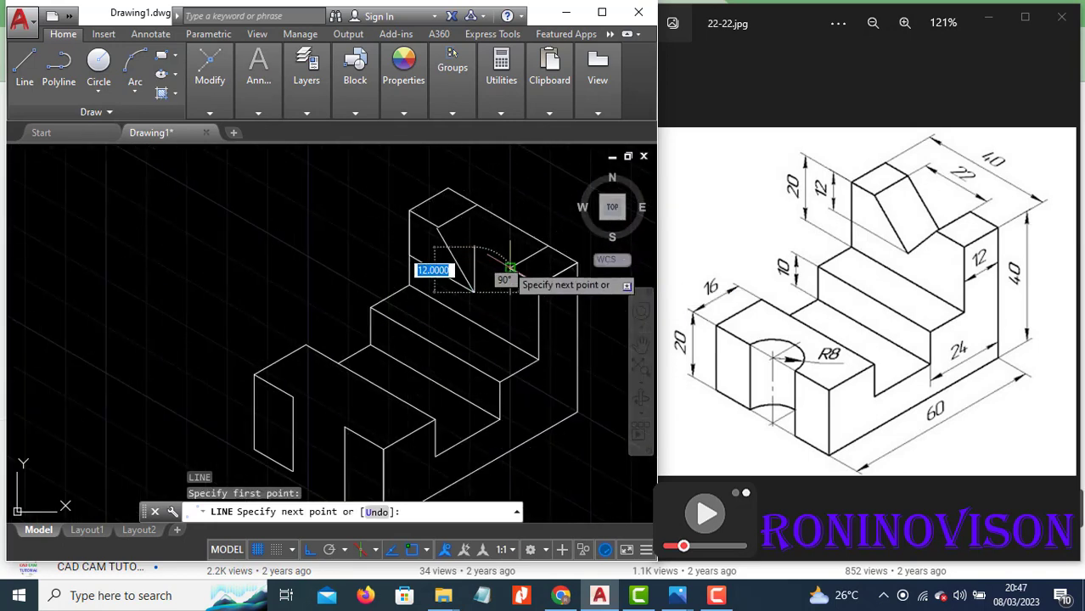
key("Escape")
Step: Change the colour of the 20-unit construction line on the back wall's front face to yellow
left_click(452, 292)
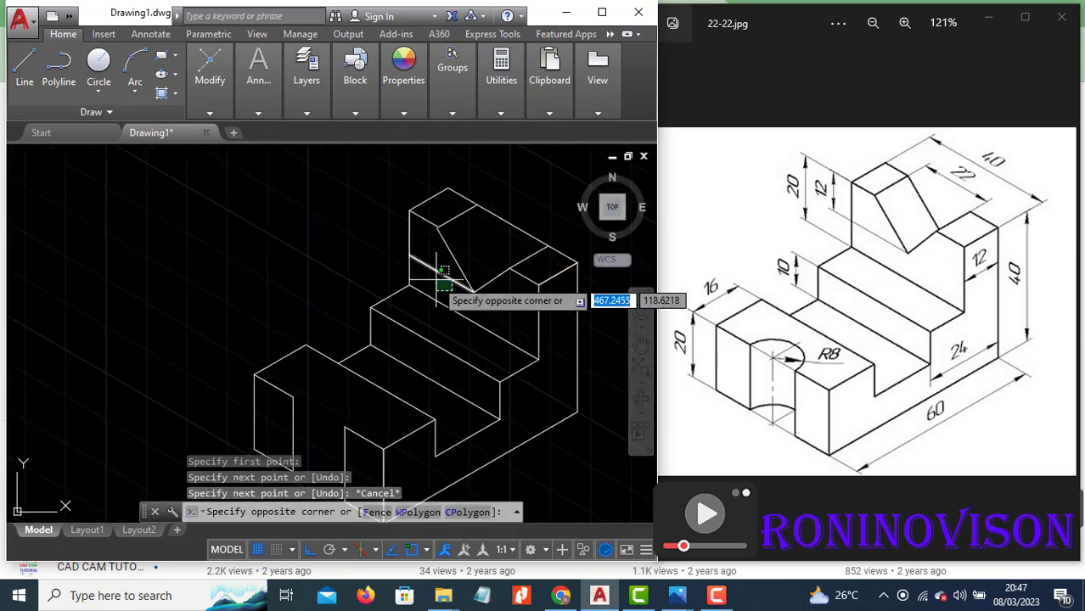
left_click(418, 265)
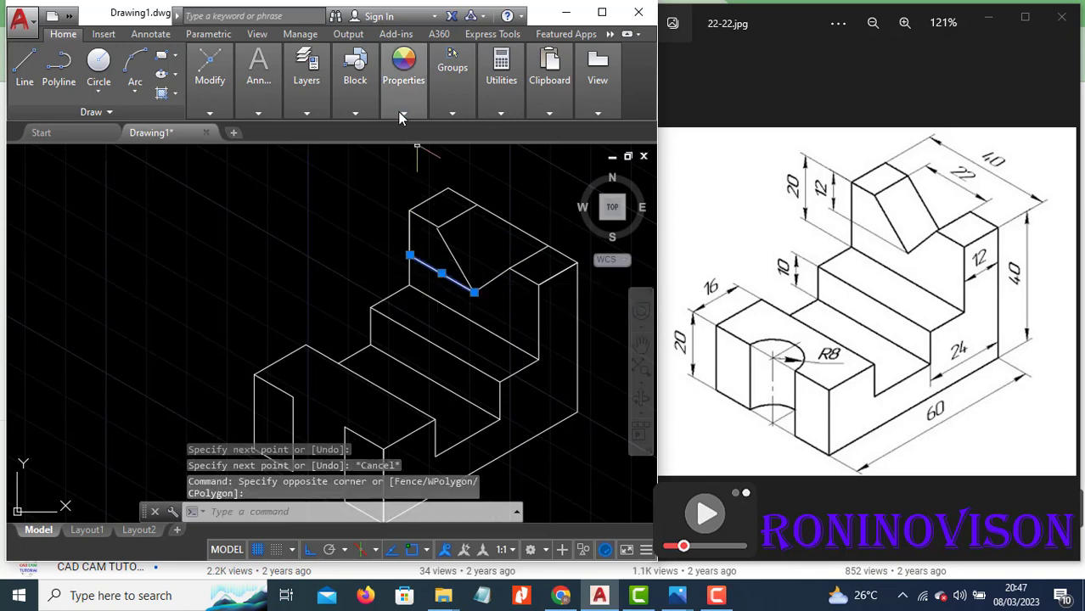
left_click(403, 113)
left_click(509, 130)
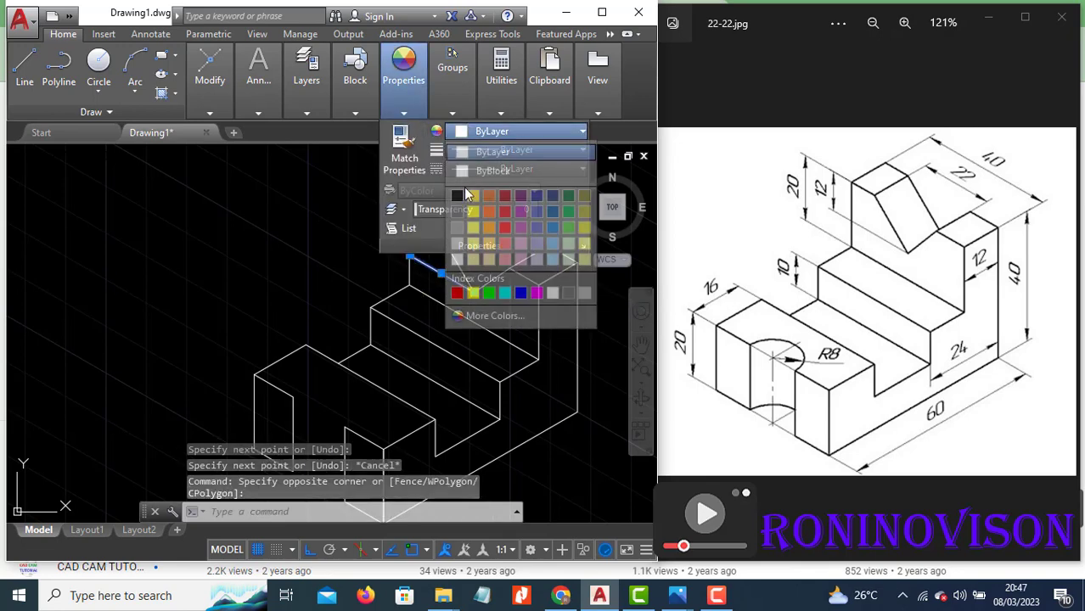
left_click(472, 293)
key("Escape")
key("Escape")
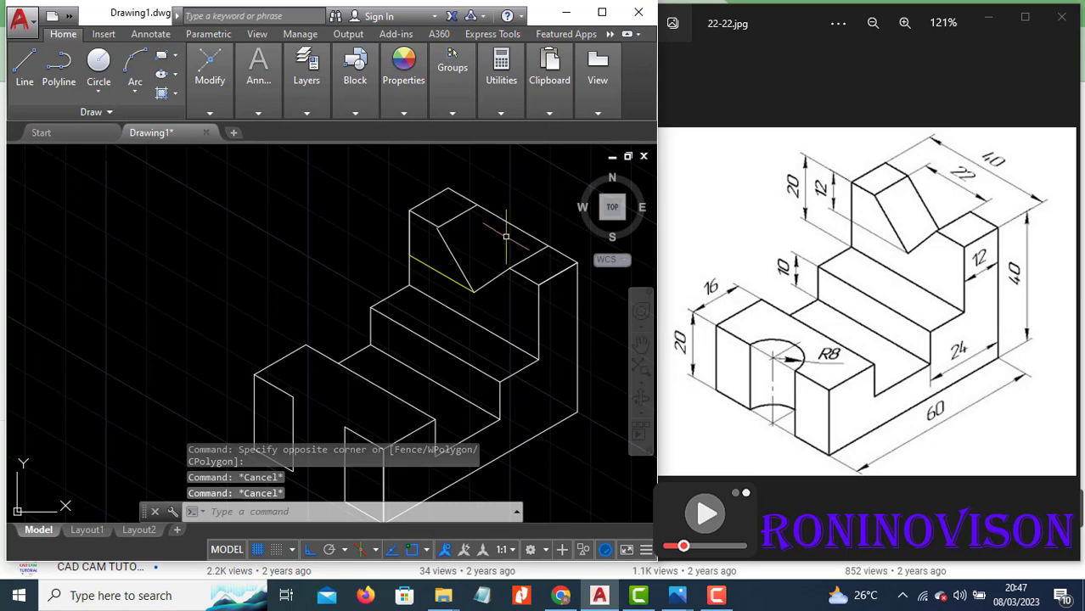
Step: Trim the back wall's rear top edge between the far and near top faces
type("tr")
key("Return")
key("Return")
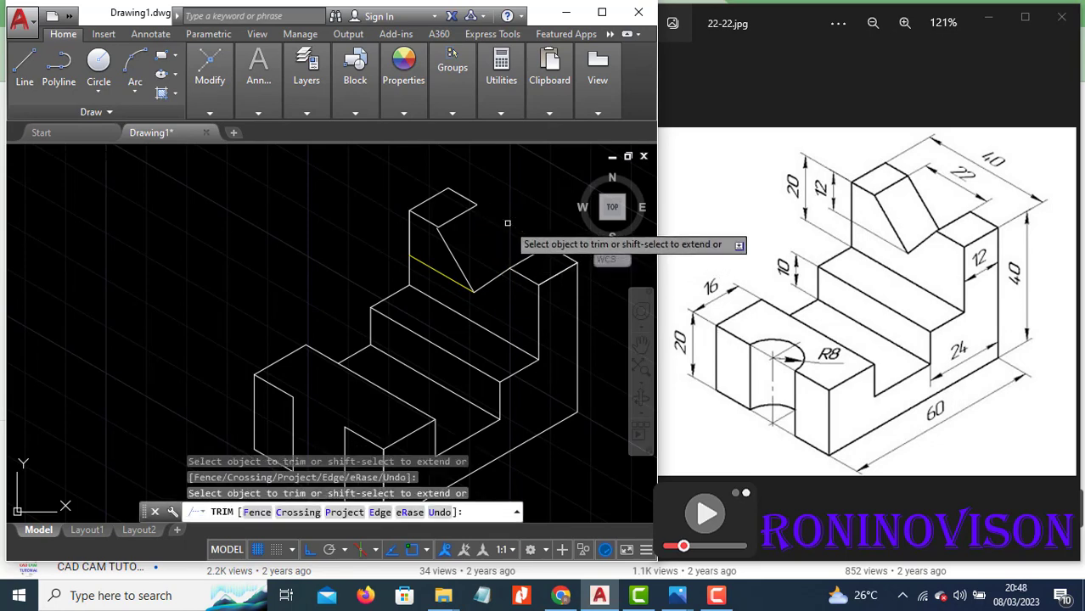
key("Escape")
Step: Stretch the sloped edge's upper end to meet the far top face's front inner corner exactly
left_click(448, 252)
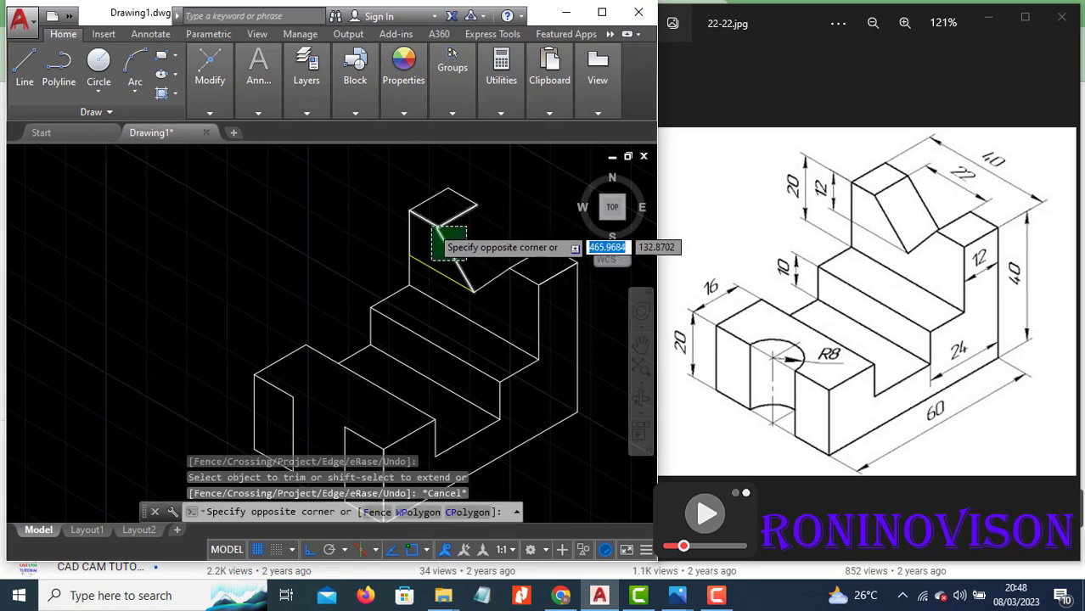
scroll(505, 268, "up", 6)
key("Escape")
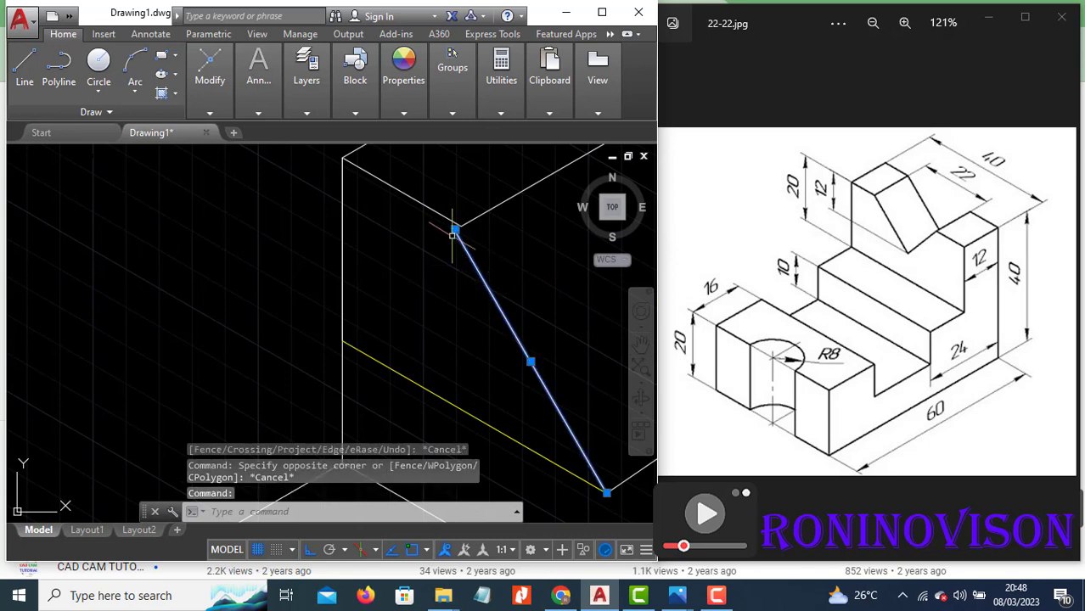
left_click(455, 230)
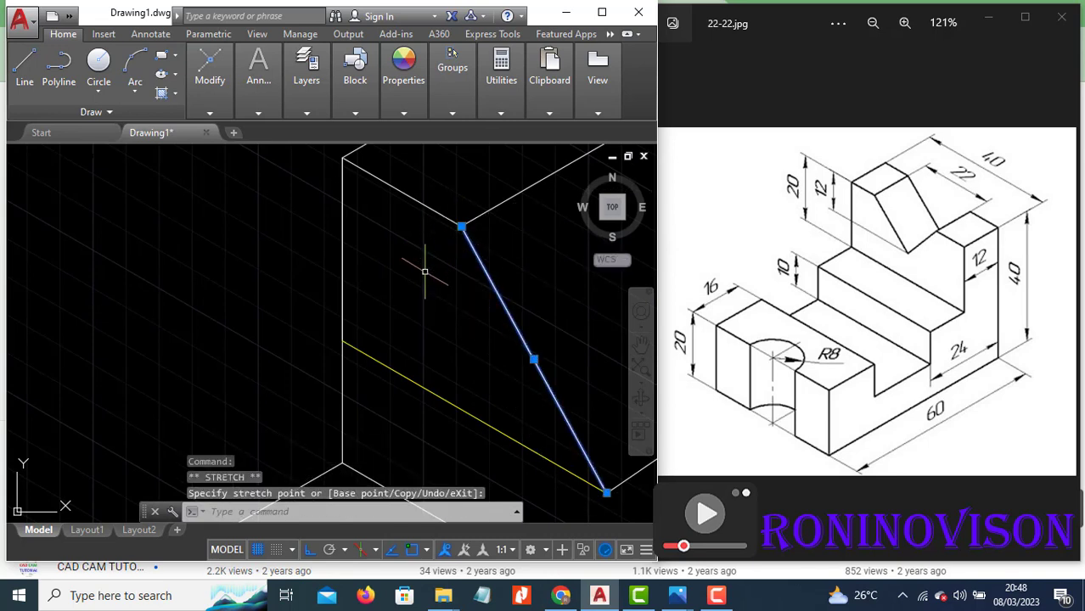
Step: Copy the sloped edge from the far top face's front inner corner to its rear inner corner
type("co")
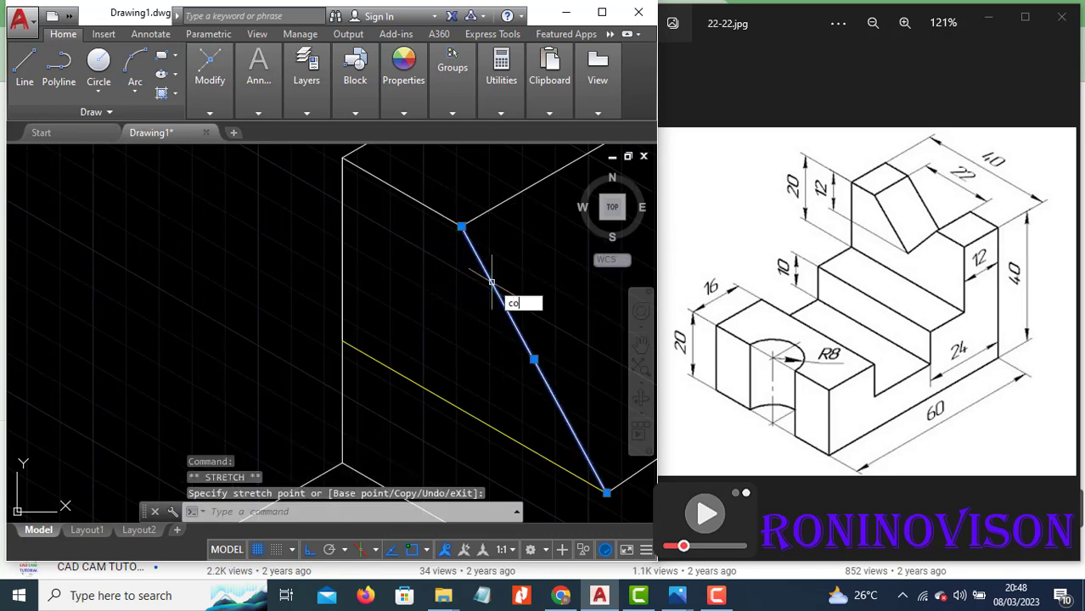
key("Return")
left_click(460, 229)
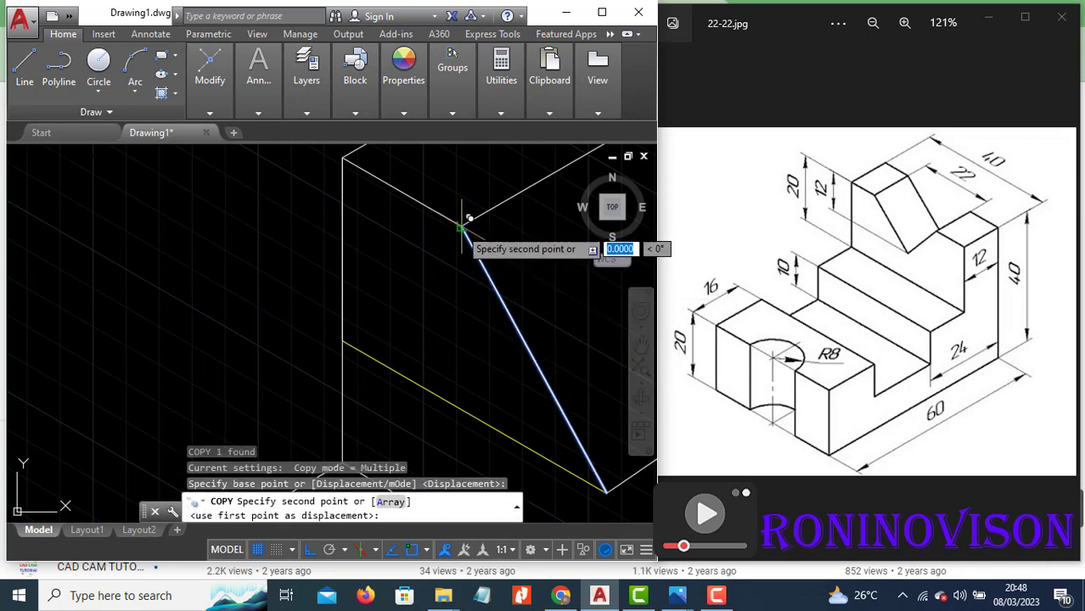
scroll(344, 322, "down", 2)
left_click(515, 210)
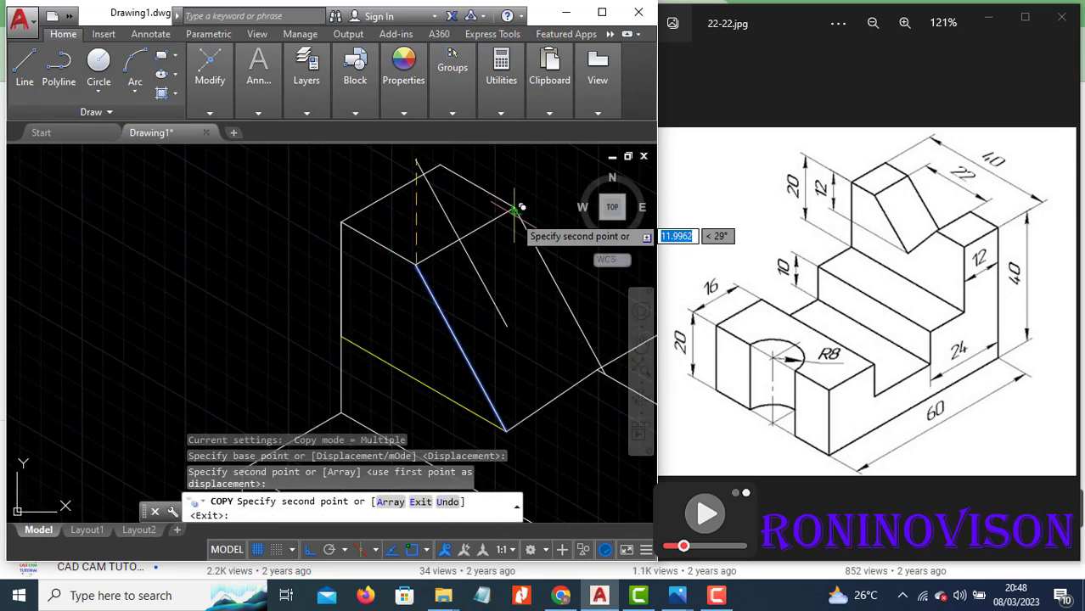
key("Escape")
Step: Trim the copied sloped edge where it extends past the near top face's inner side line
scroll(542, 330, "down", 2)
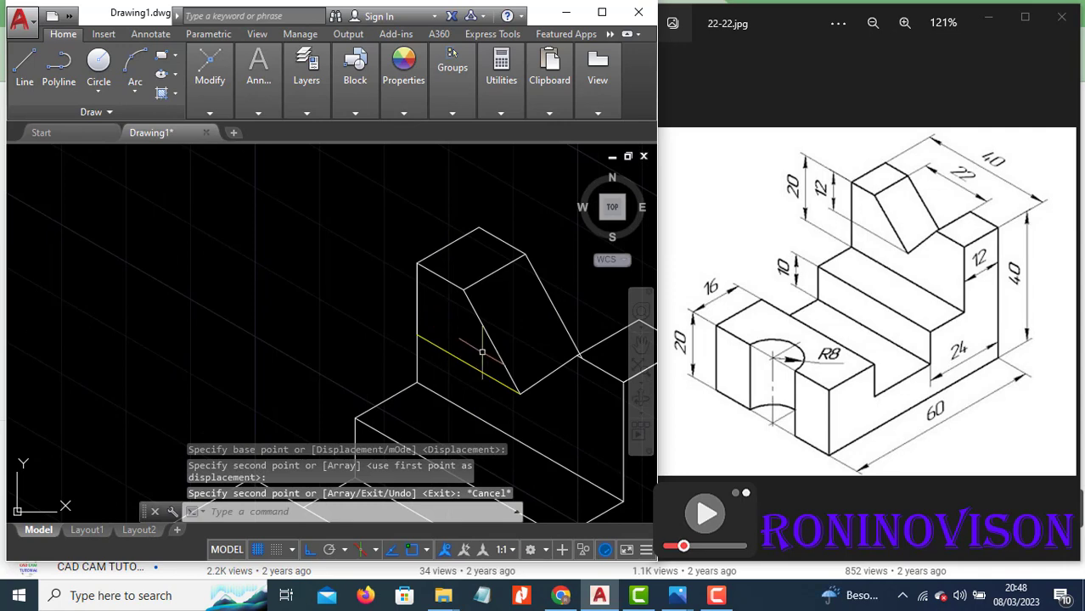
scroll(579, 360, "up", 6)
scroll(428, 352, "down", 6)
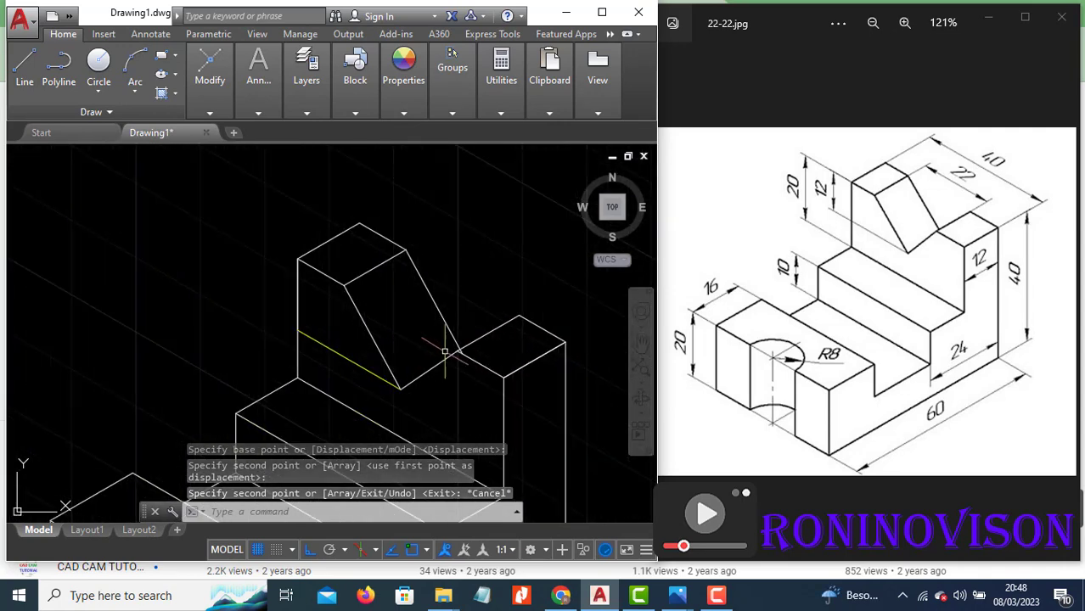
scroll(450, 360, "up", 2)
scroll(447, 359, "up", 3)
type("tr")
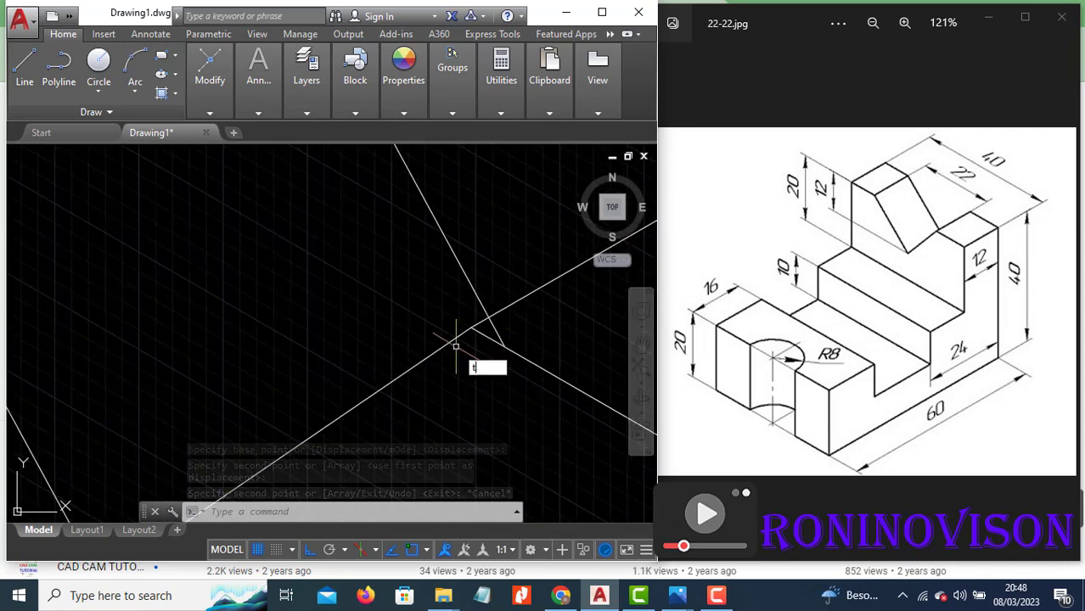
key("Return")
key("Return")
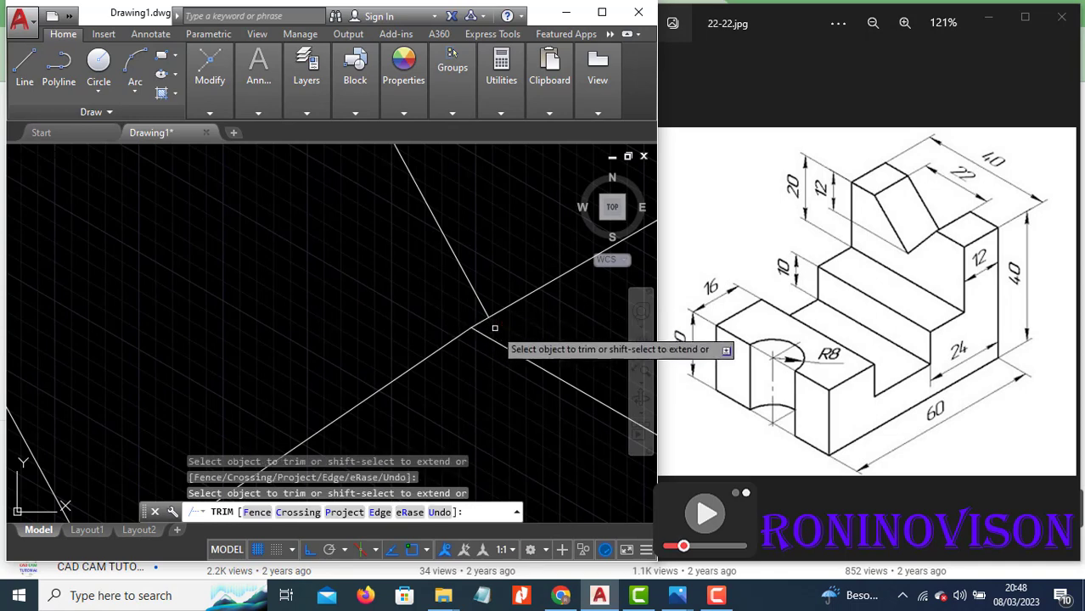
key("Escape")
scroll(485, 311, "down", 8)
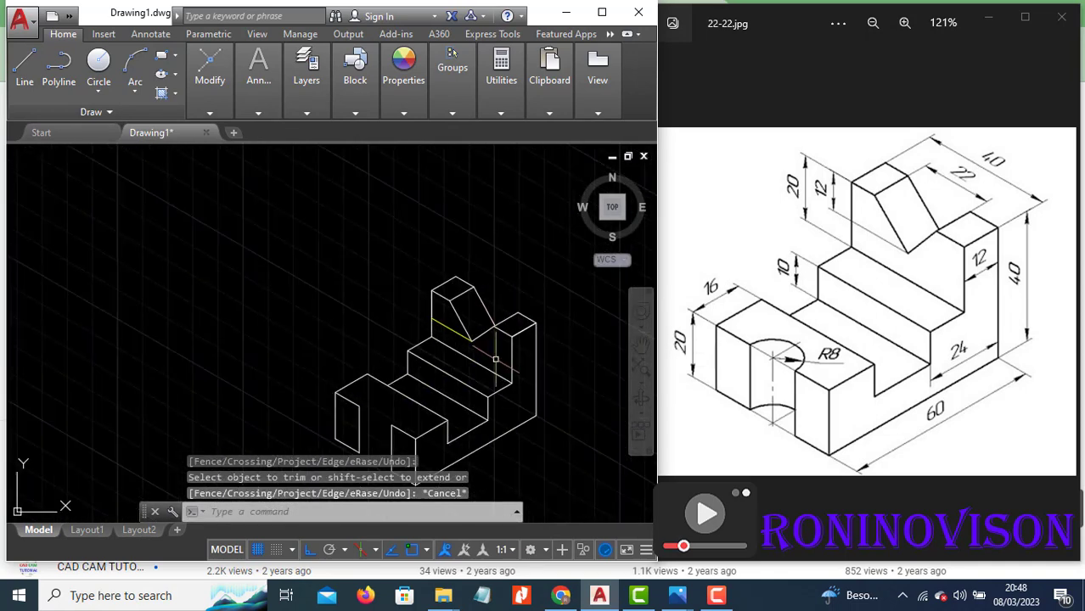
Step: Draw an 8-unit line on the left isoplane from the notch's far top corner across the front block's opening
scroll(486, 359, "up", 5)
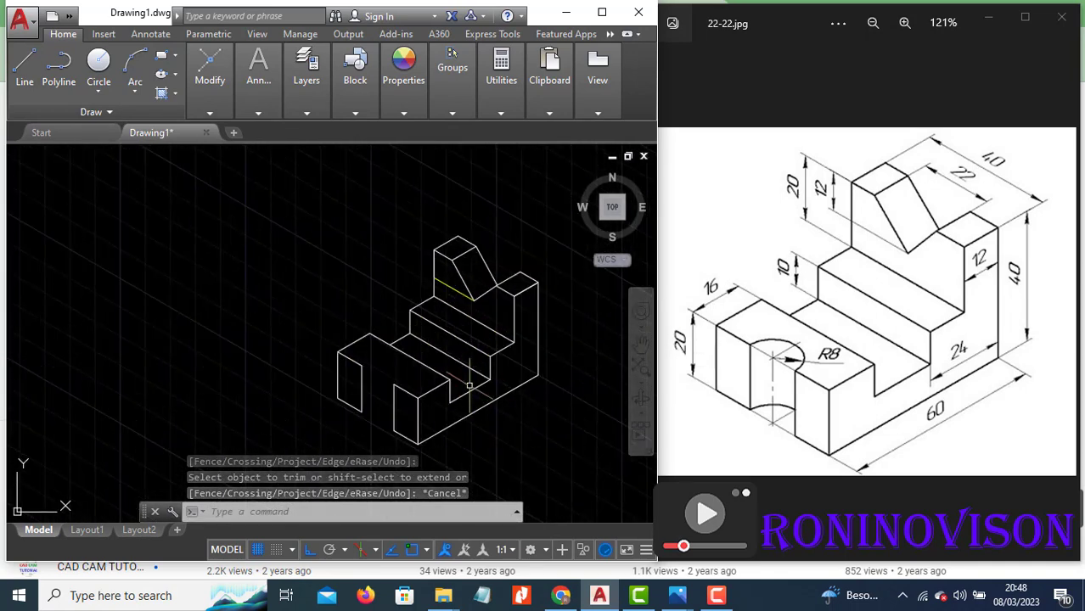
middle_click_drag(481, 374, 442, 369)
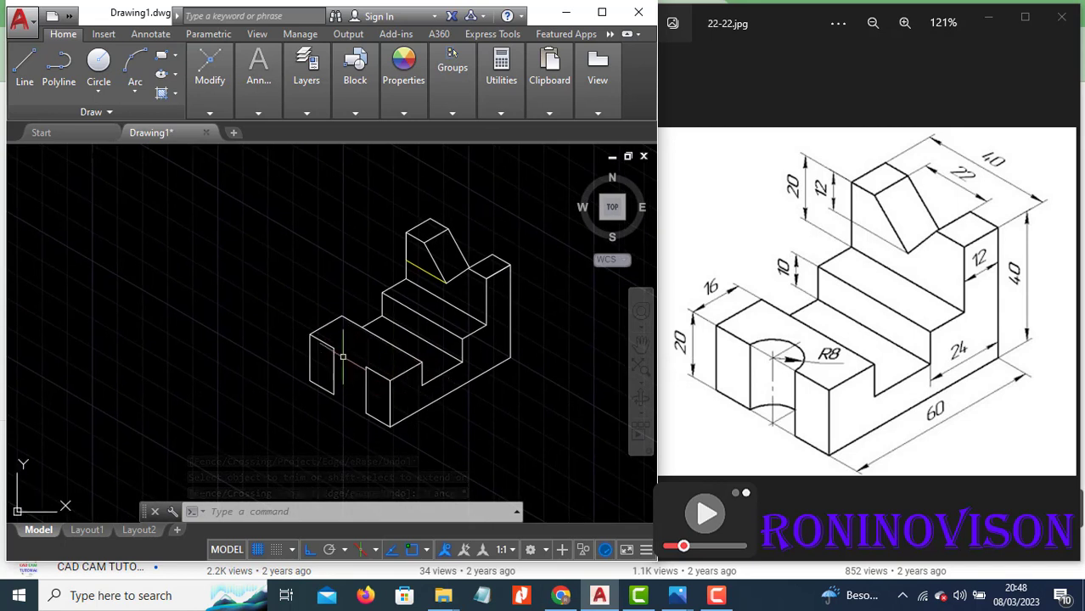
scroll(336, 355, "up", 2)
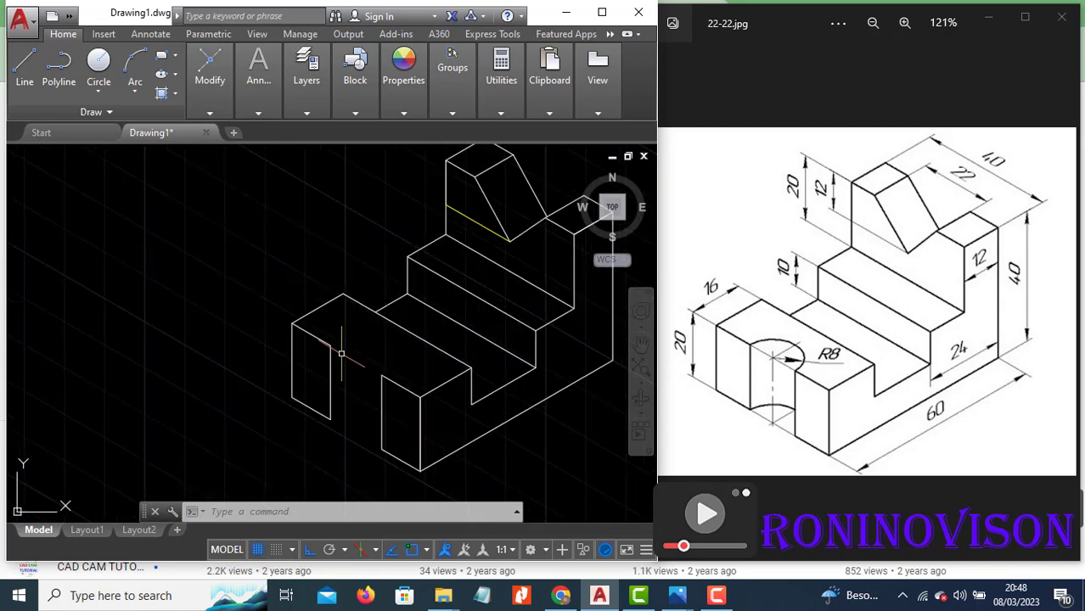
type("l")
key("Return")
left_click(331, 343)
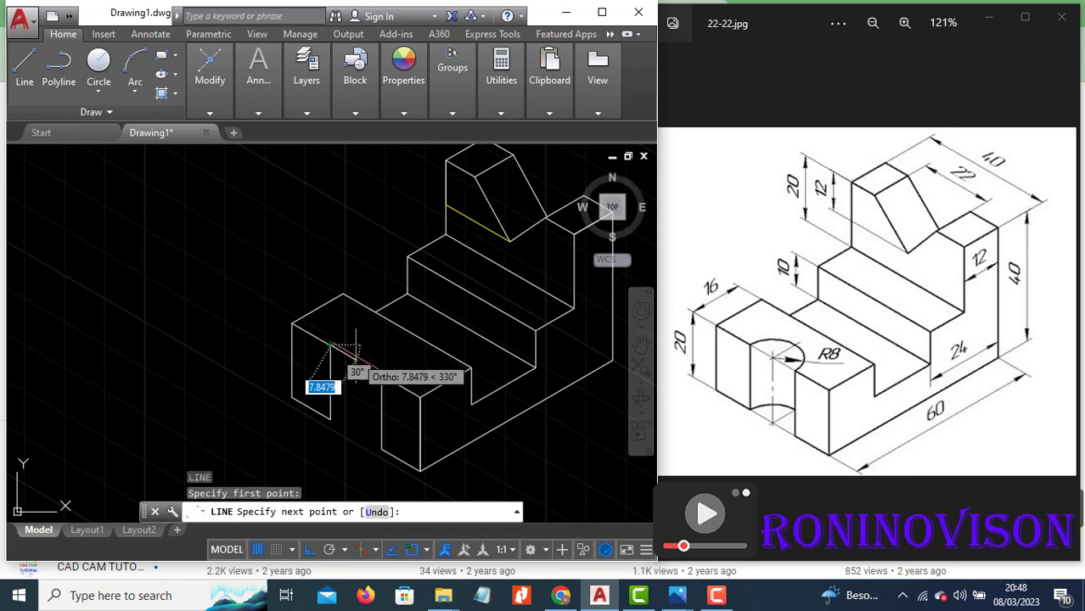
key("Return")
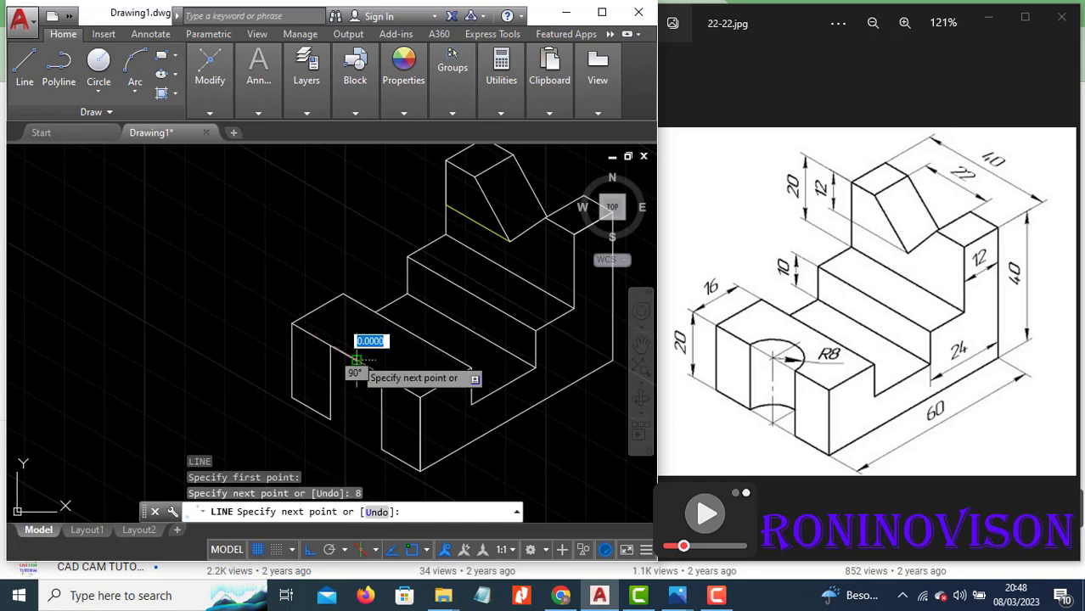
key("Escape")
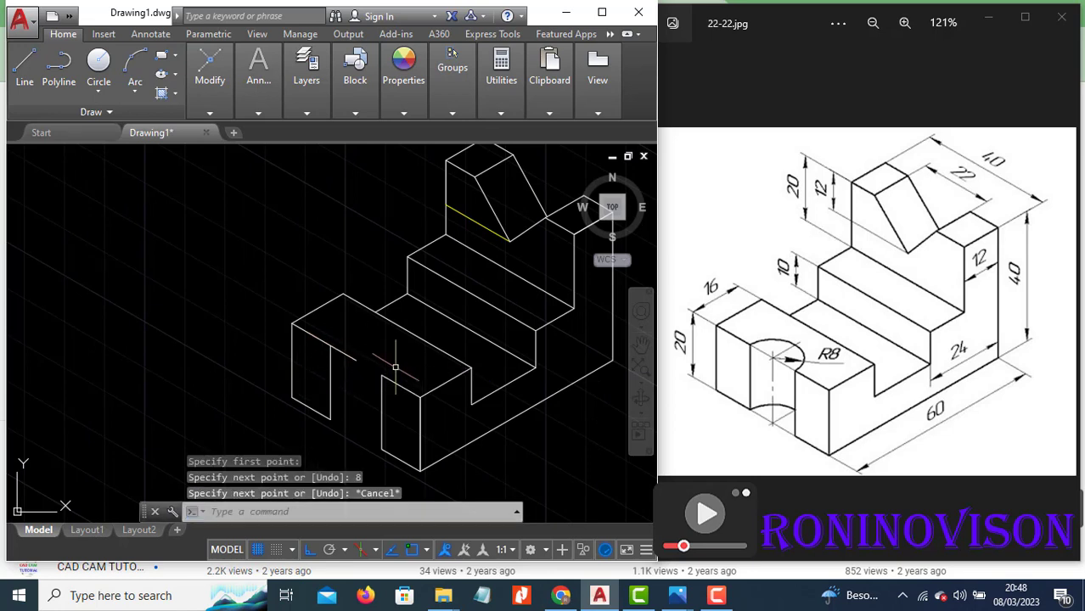
Step: Draw an isocircle on the top isoplane, centred on the 8-unit line's free end, with its radius reaching the notch's far top corner
type("el")
key("Return")
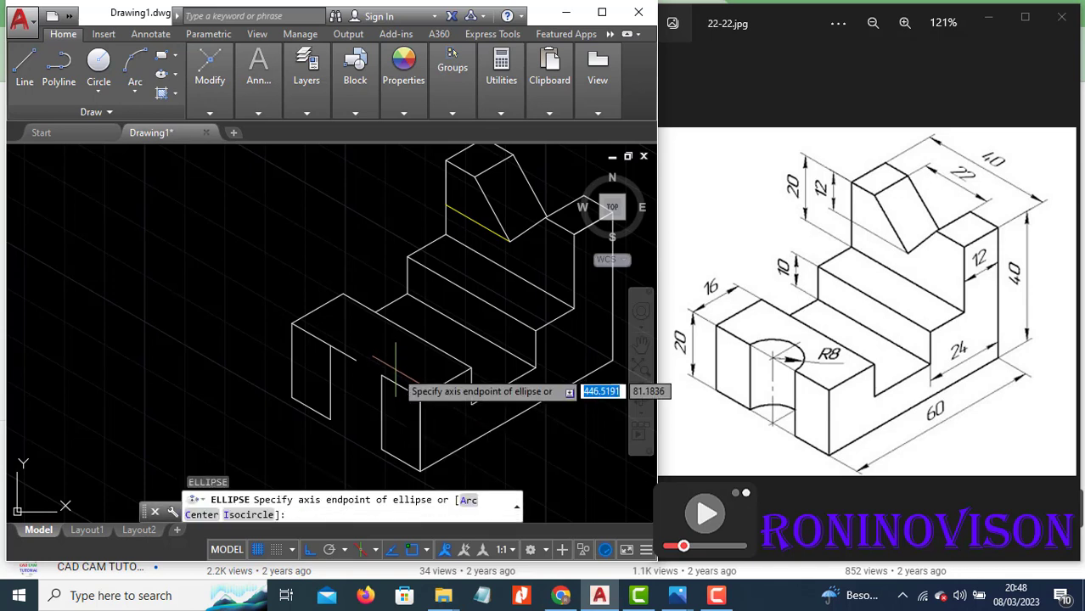
left_click(247, 516)
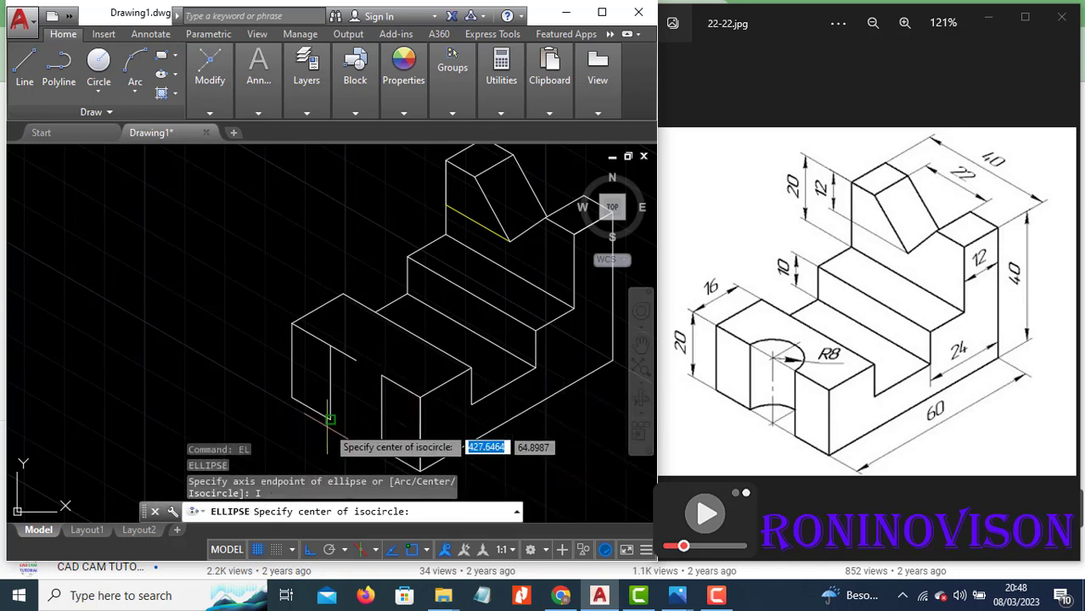
left_click(355, 360)
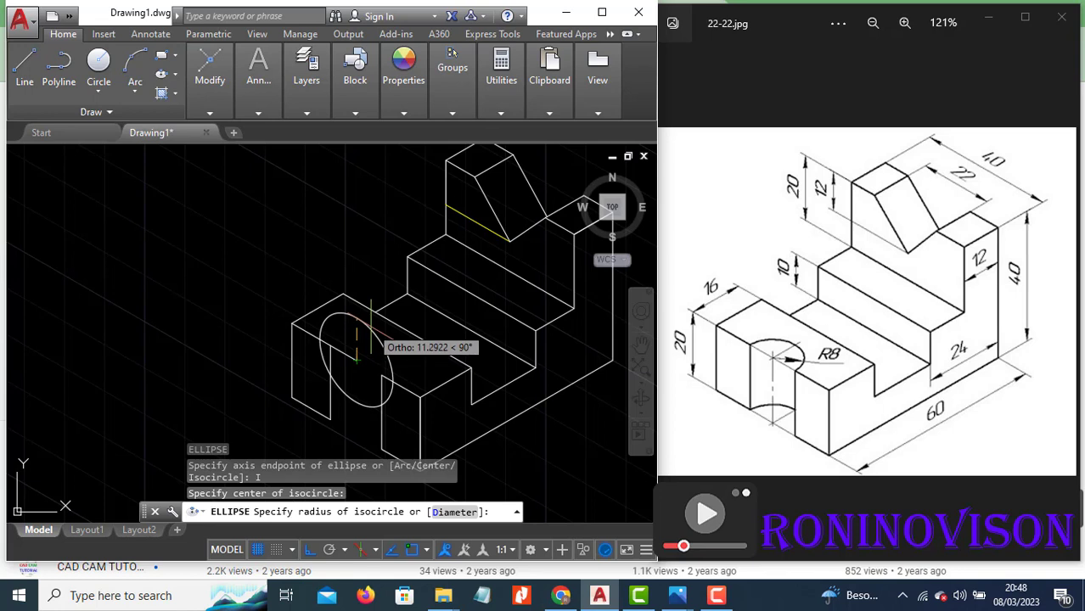
key("F5")
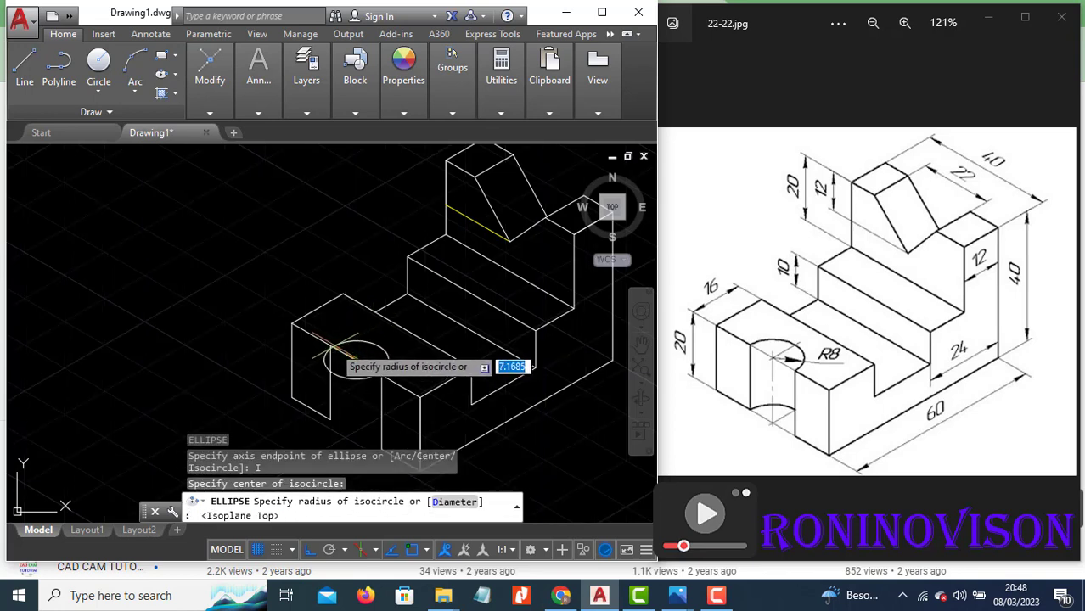
left_click(332, 344)
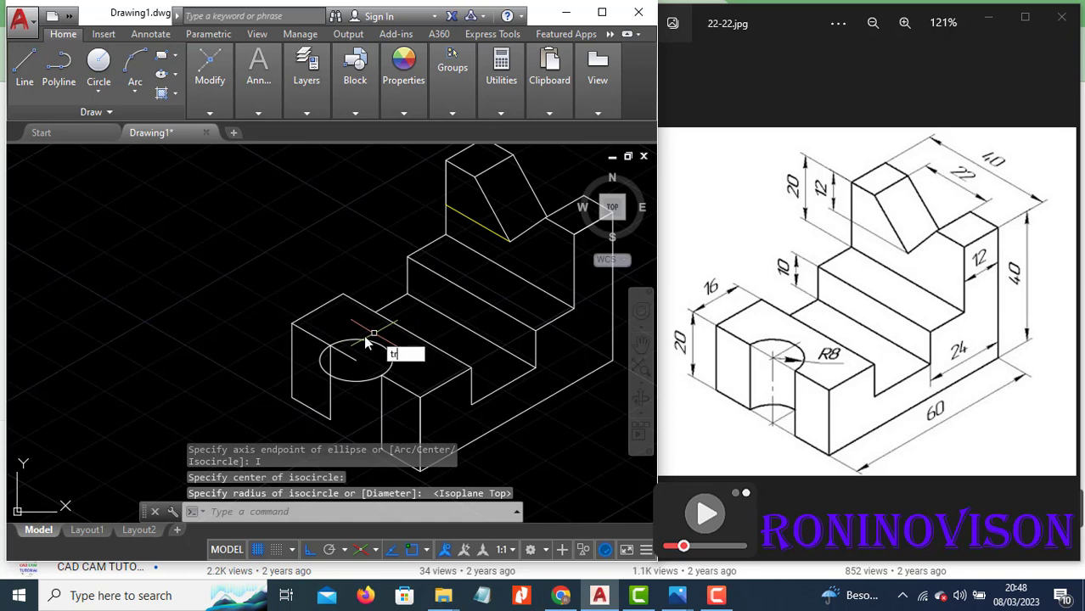
Step: Trim away the front part of the isocircle outside the block, keeping the notch's rear arc on the top face
type("tr")
key("Return")
key("Return")
left_click(323, 368)
left_click(349, 378)
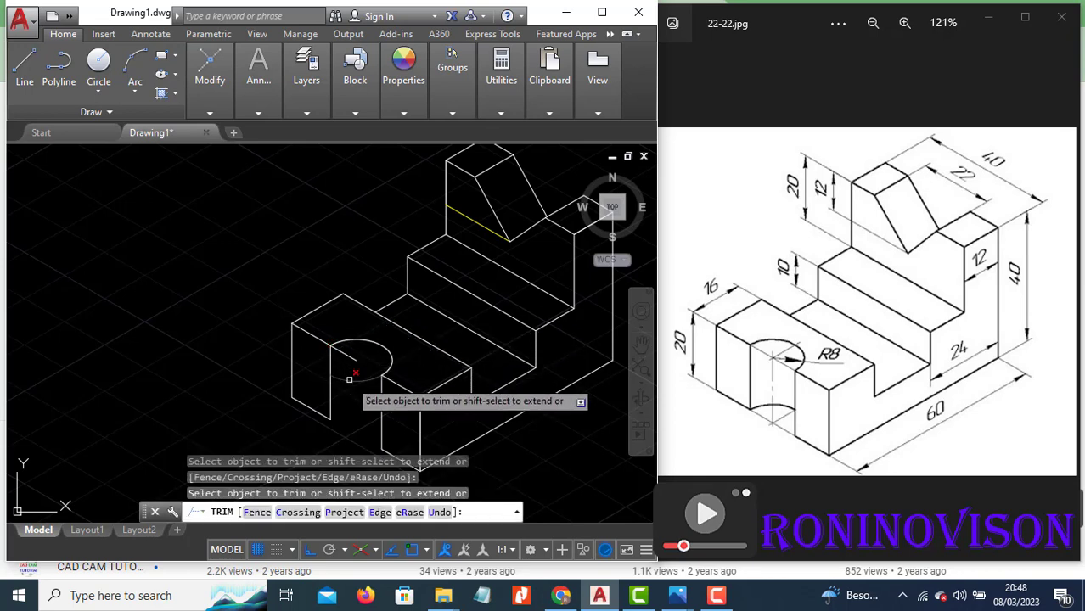
key("Escape")
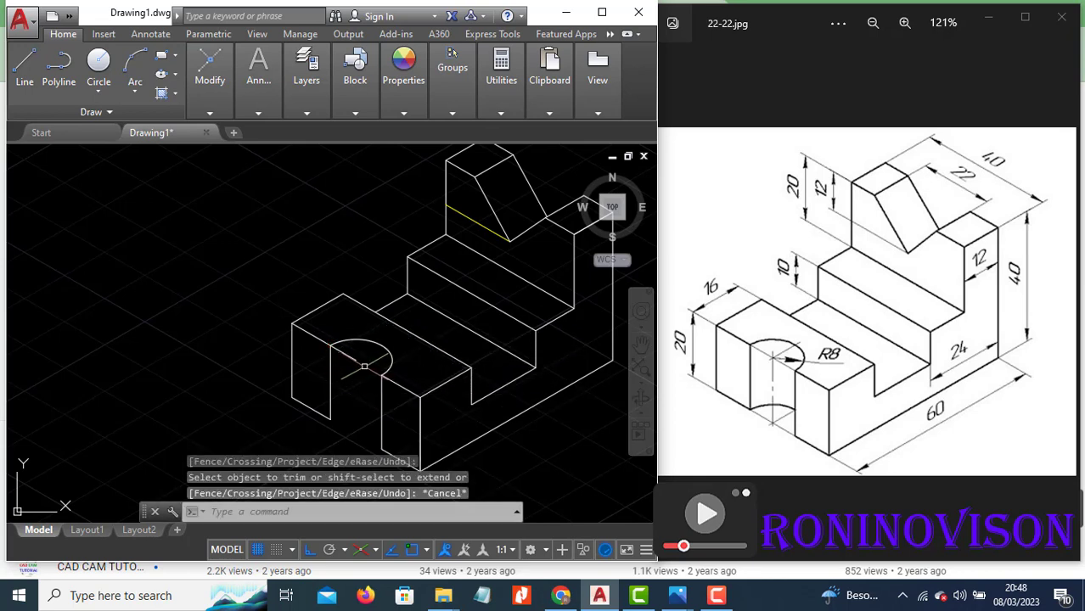
Step: Copy the notch arc from the notch's far top corner straight down to the corner at the bottom edge
left_click(370, 345)
left_click(358, 331)
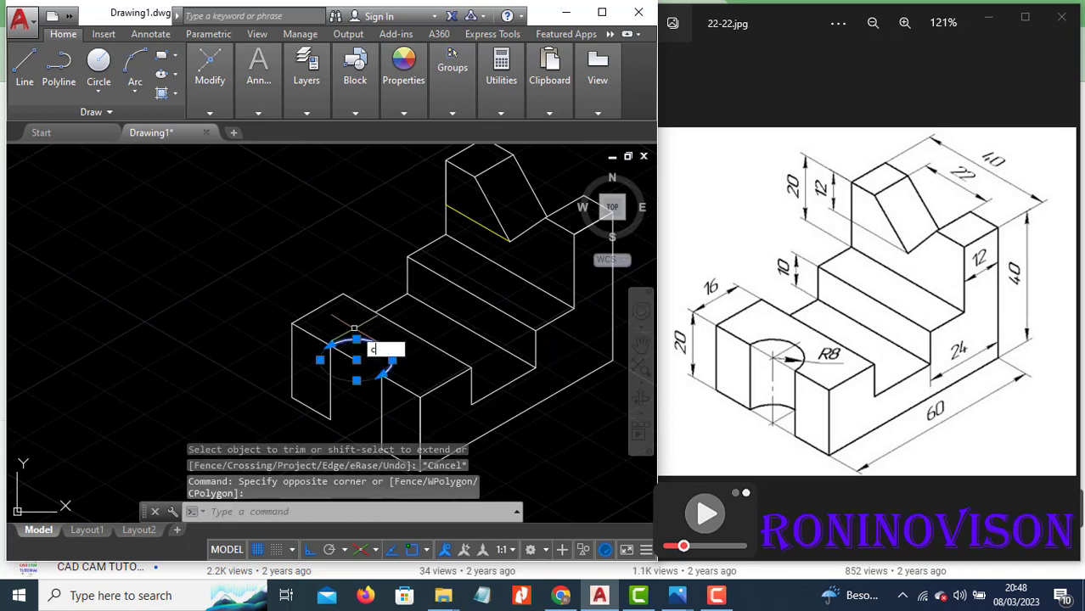
type("co")
key("Return")
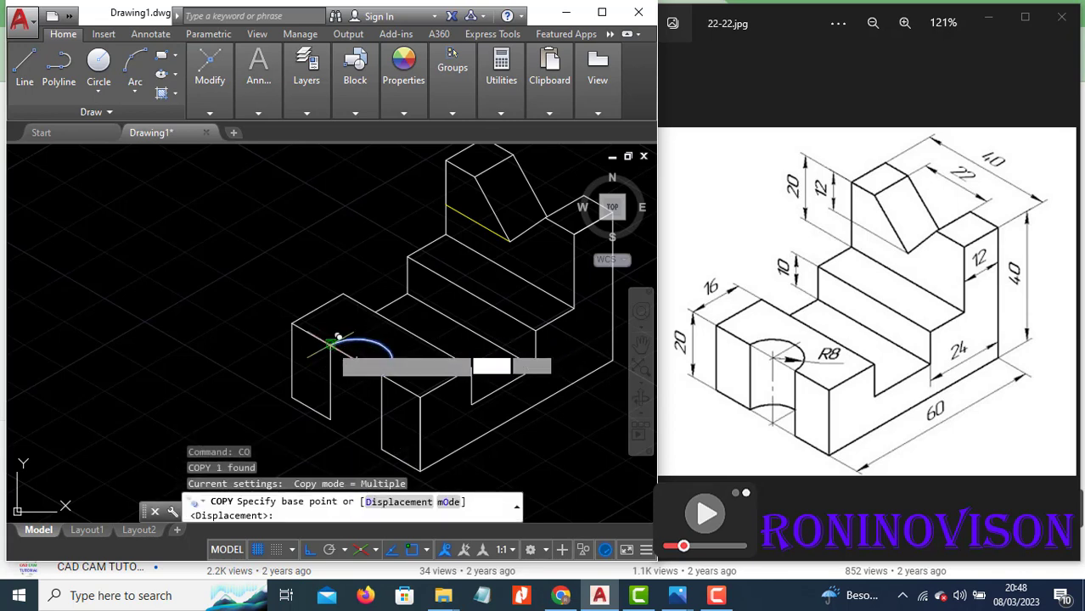
left_click(337, 336)
left_click(330, 418)
key("Escape")
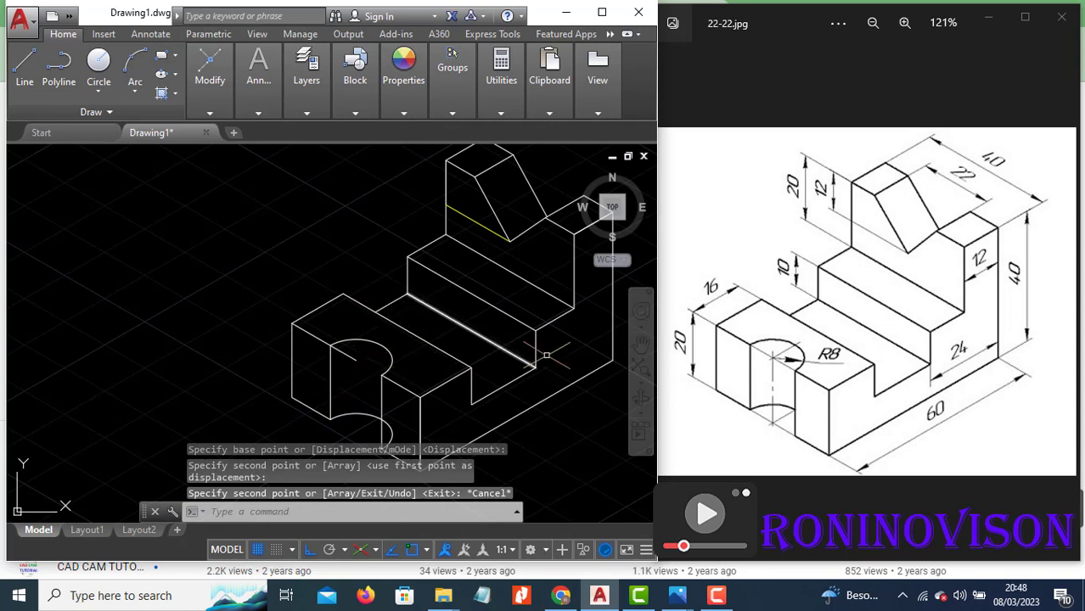
Step: Add an aligned dimension for the back wall's full width, placed above its rear top edge
middle_click_drag(527, 327, 442, 346)
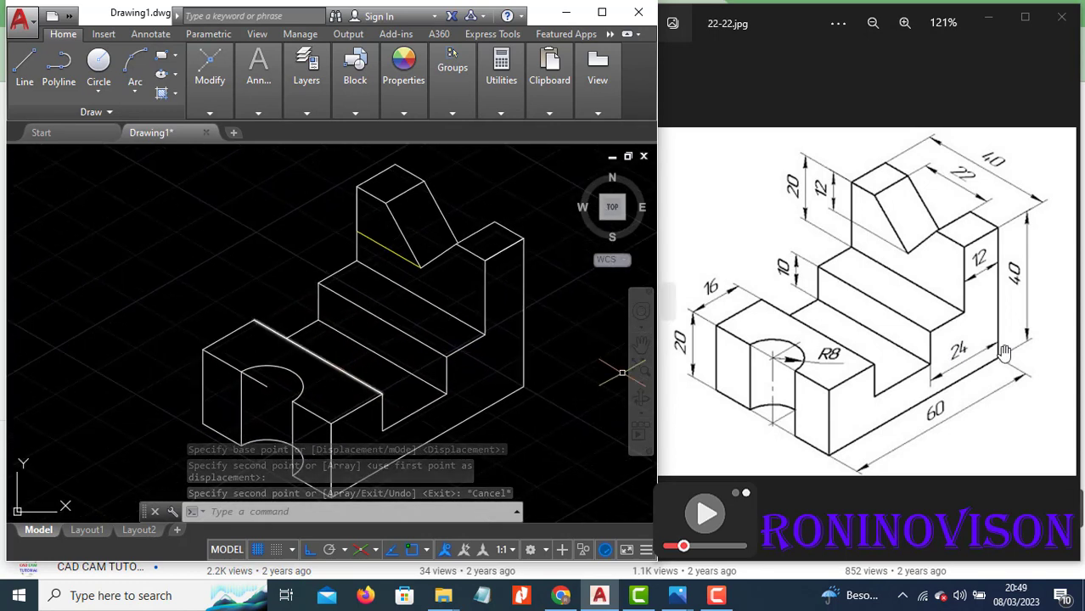
left_click(257, 114)
left_click(352, 132)
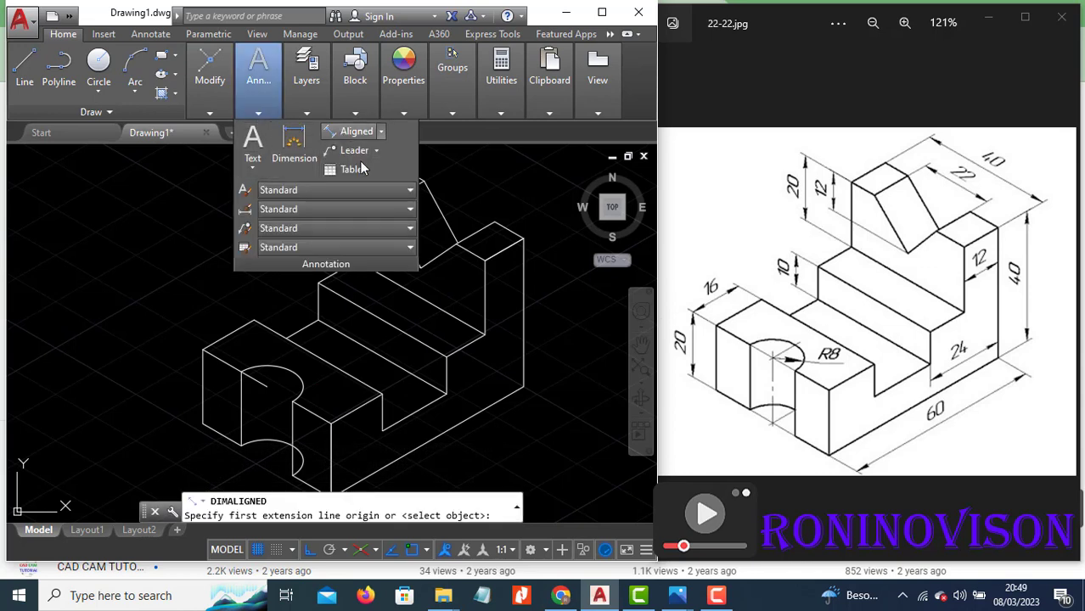
scroll(493, 391, "down", 2)
left_click(435, 251)
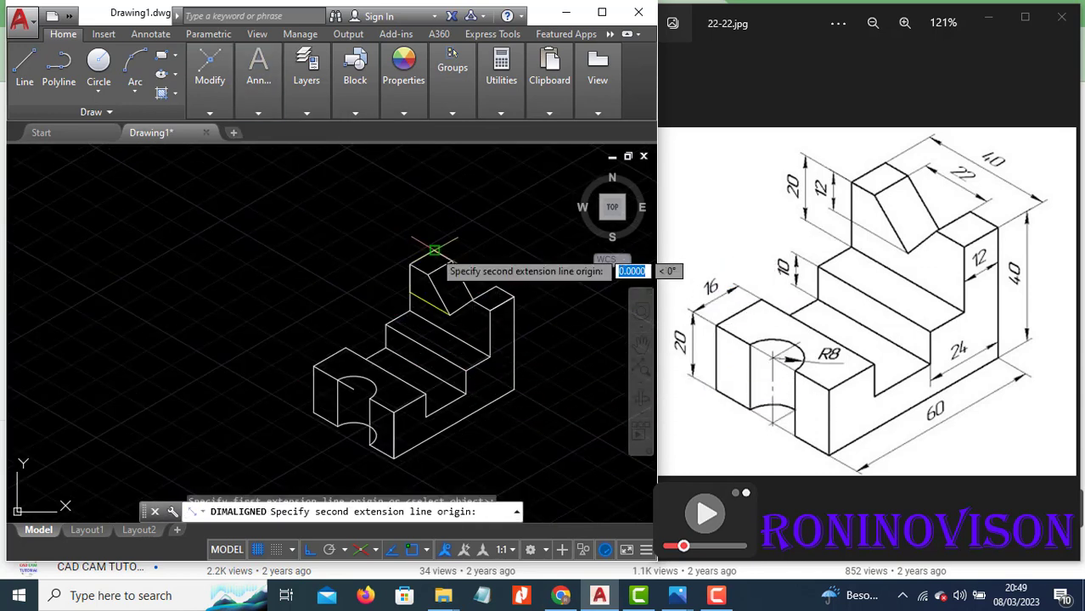
left_click(514, 295)
left_click(497, 245)
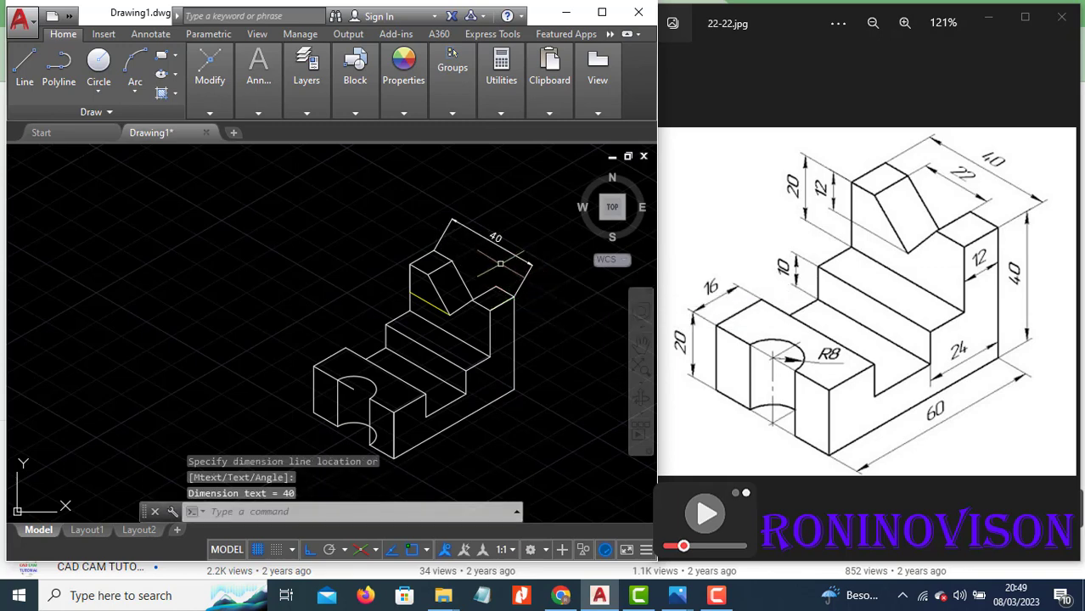
Step: Add an aligned dimension for the sloped cutout's top opening, between the two rear inner corners and inside the overall width dimension
key("Return")
left_click(451, 261)
left_click(496, 287)
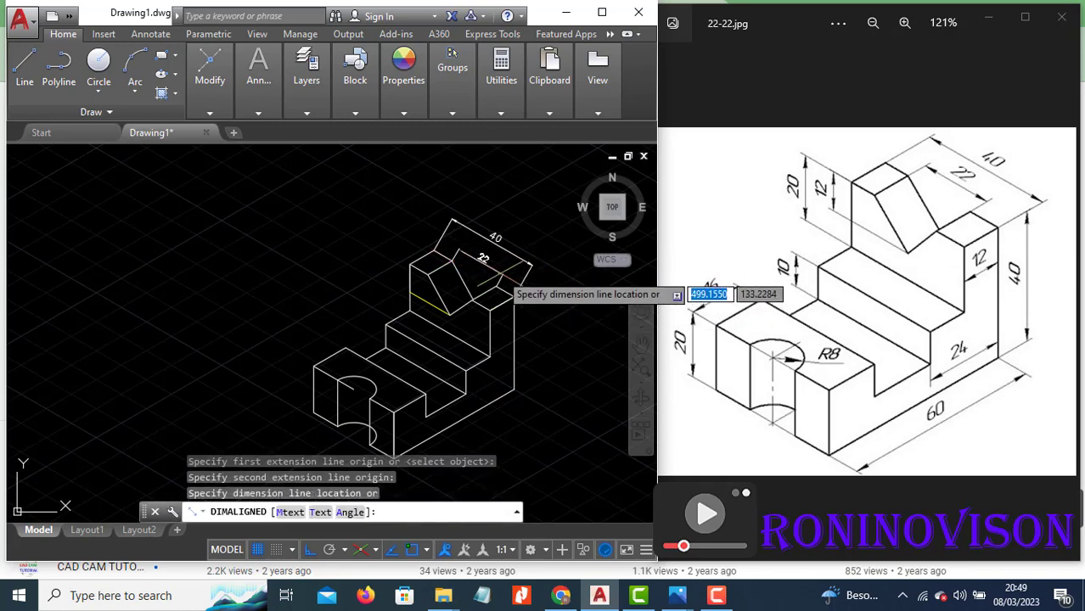
left_click(498, 270)
Step: Dimension the cutout's depth and the back wall's height above the upper step, stacking both beside the far vertical edge
key("Return")
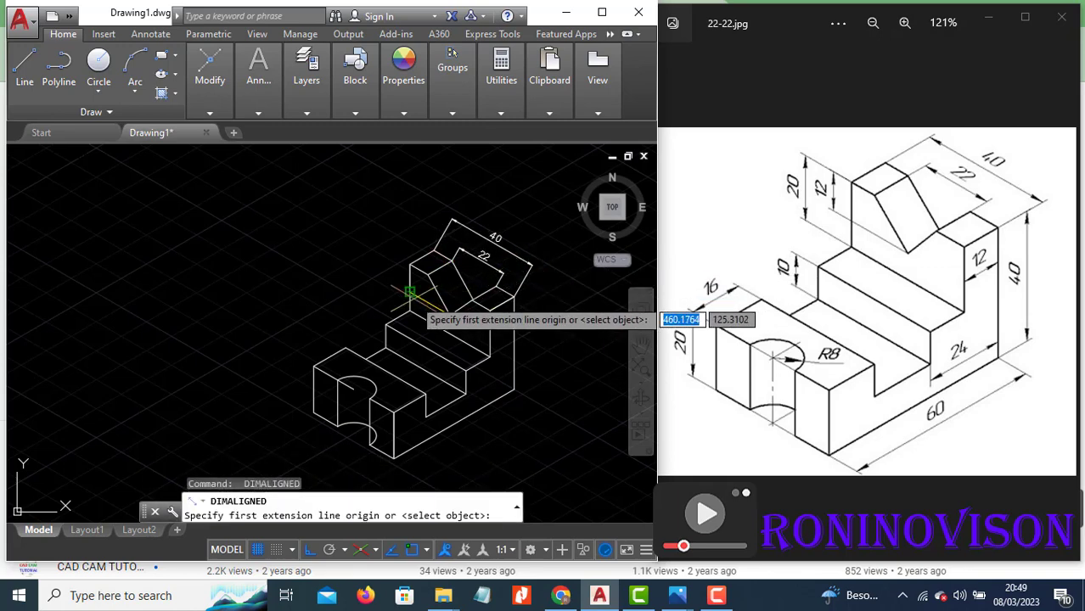
left_click(410, 293)
left_click(411, 265)
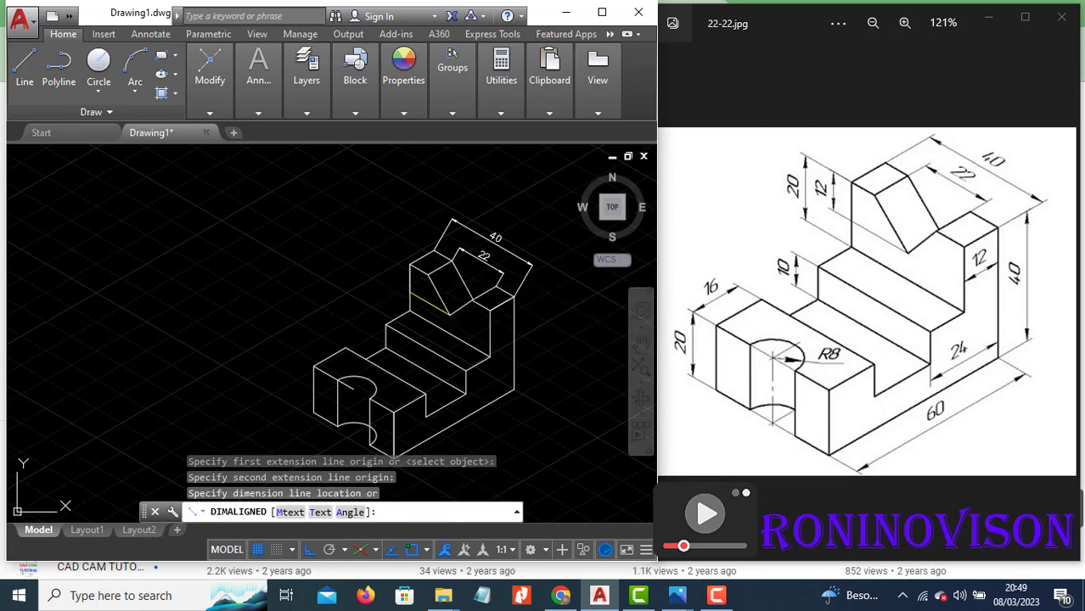
left_click(392, 276)
key("Return")
left_click(410, 265)
left_click(410, 311)
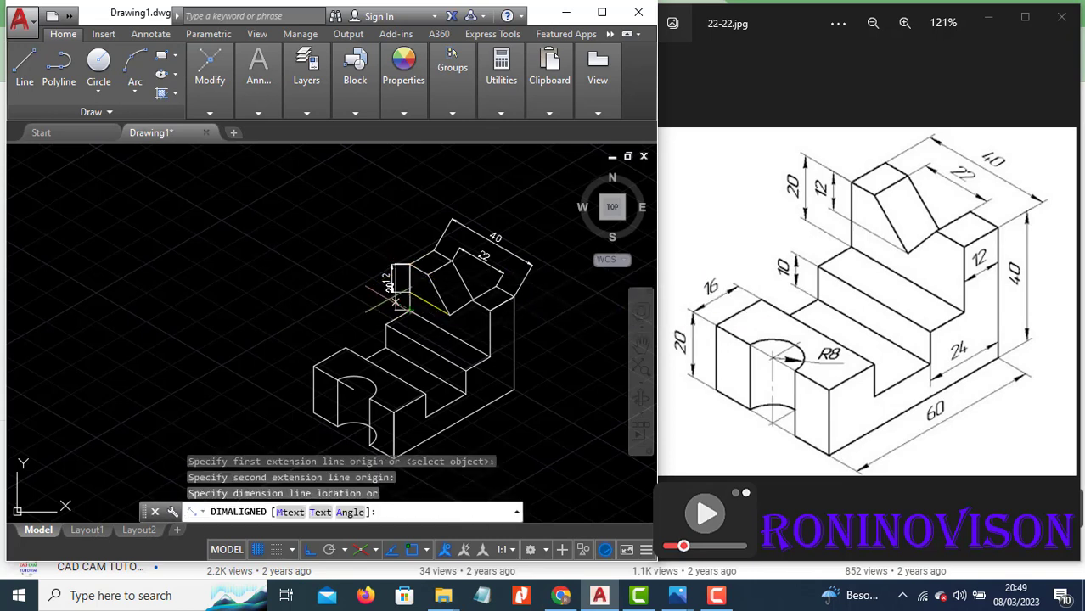
left_click(368, 288)
Step: Dimension the back wall's thickness at the near top face and the block's full height beside the rear vertical edge
key("Return")
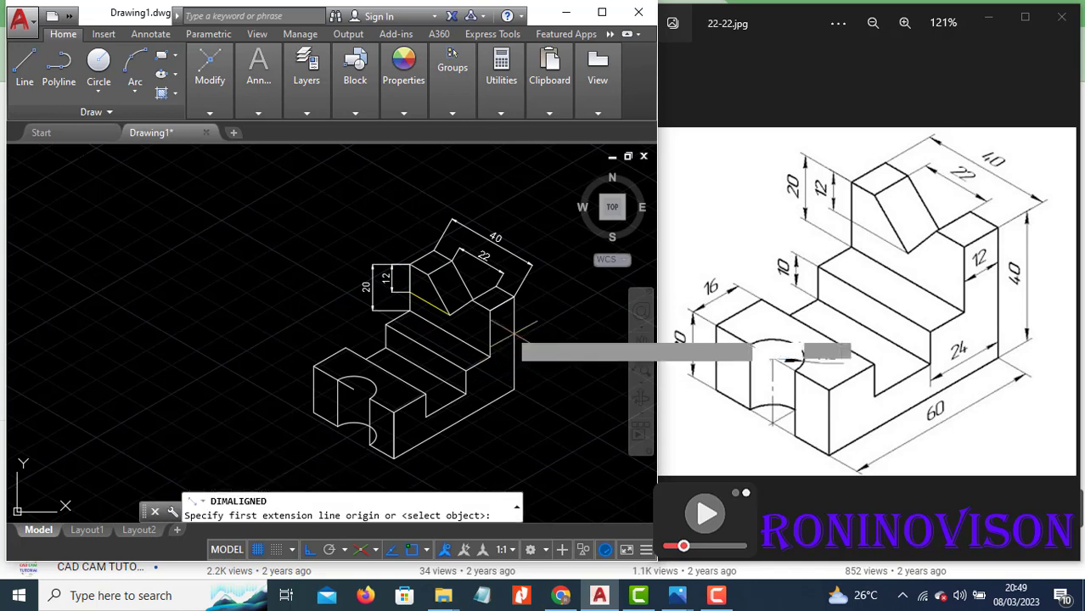
left_click(490, 309)
left_click(514, 296)
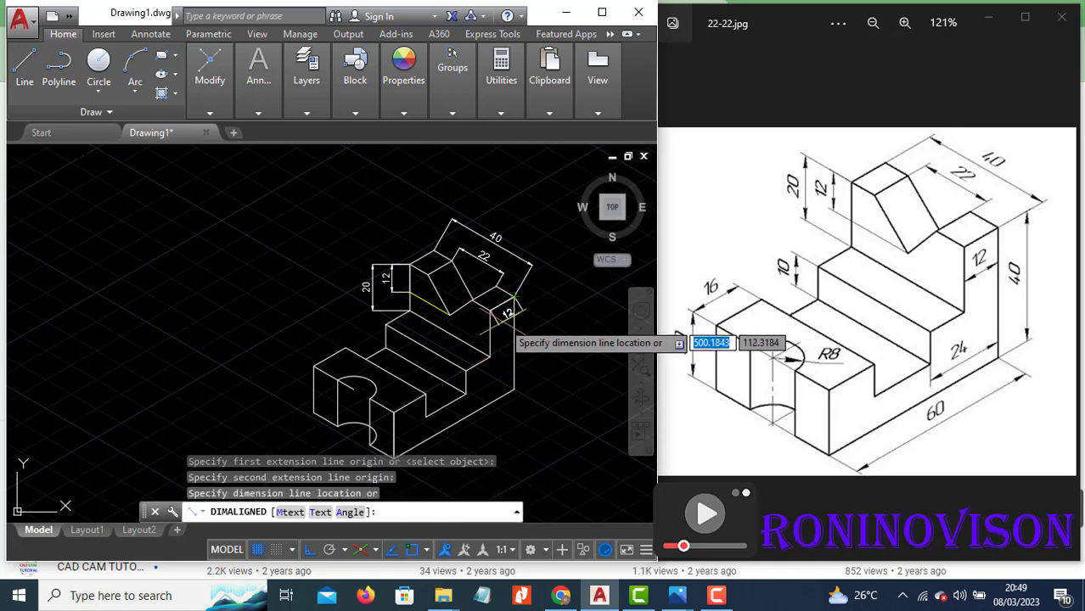
left_click(510, 327)
key("Return")
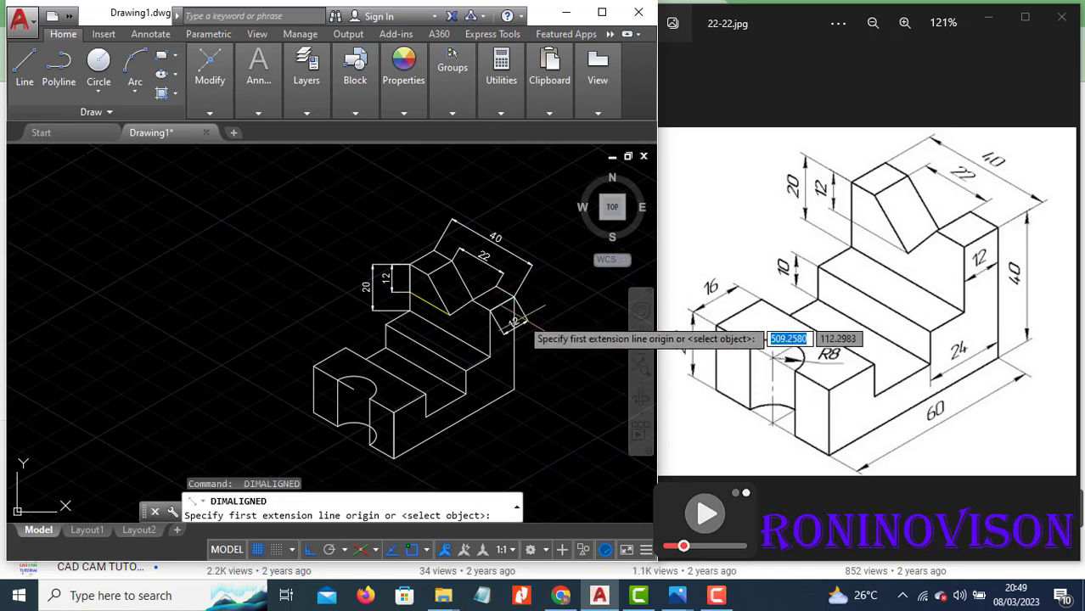
left_click(514, 297)
left_click(514, 390)
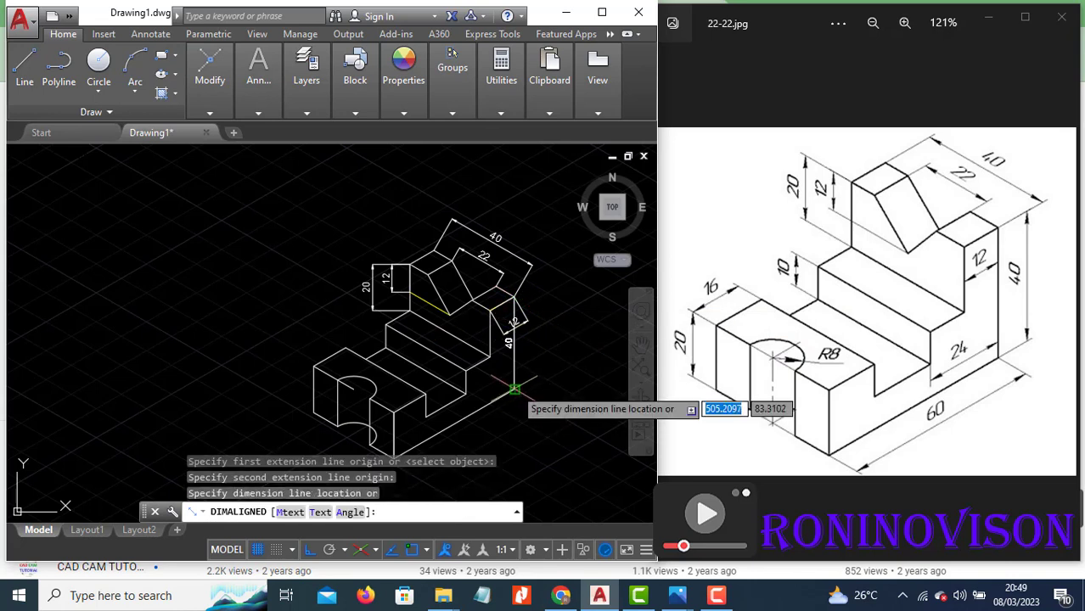
left_click(549, 341)
Step: Add an aligned dimension for the block's full base length, placed below the near side's bottom edge
key("Return")
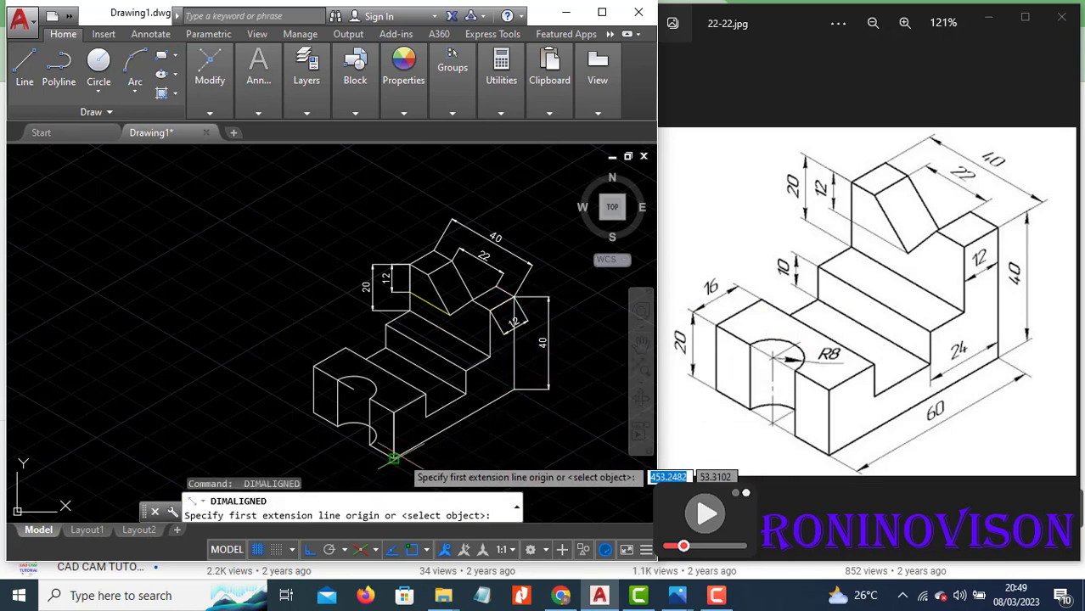
left_click(393, 458)
left_click(515, 390)
left_click(504, 435)
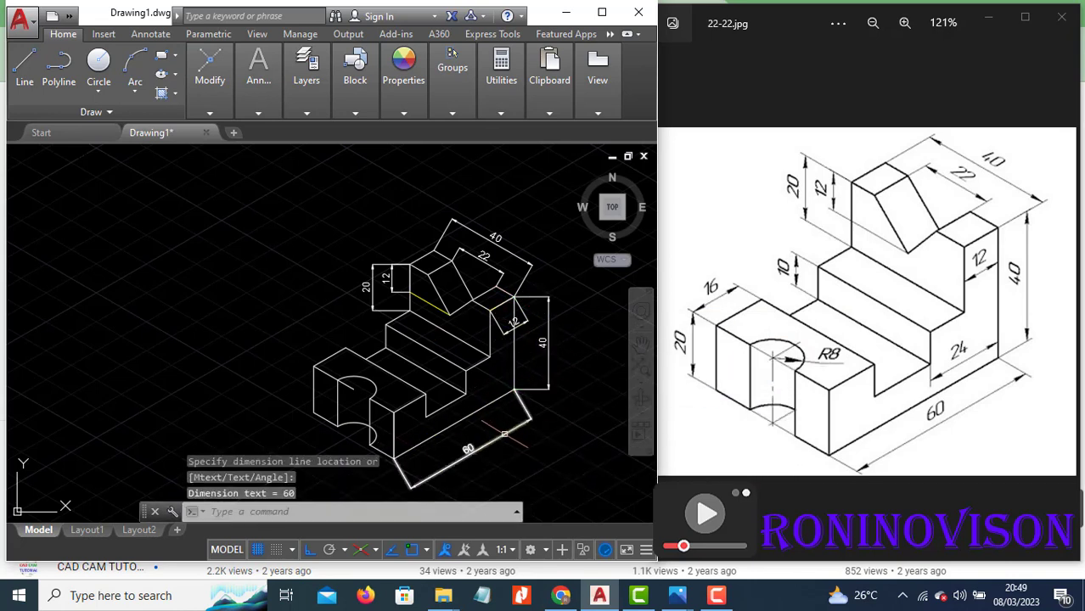
Step: Dimension the front block's height at its far vertical edge and its thickness along the far top edge
key("Return")
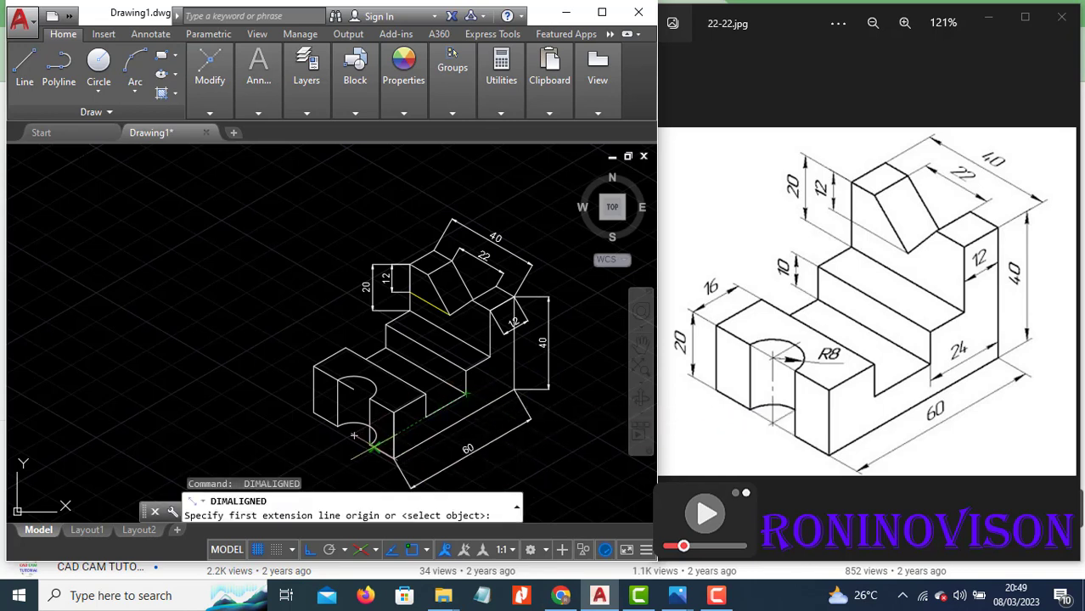
left_click(314, 412)
left_click(314, 367)
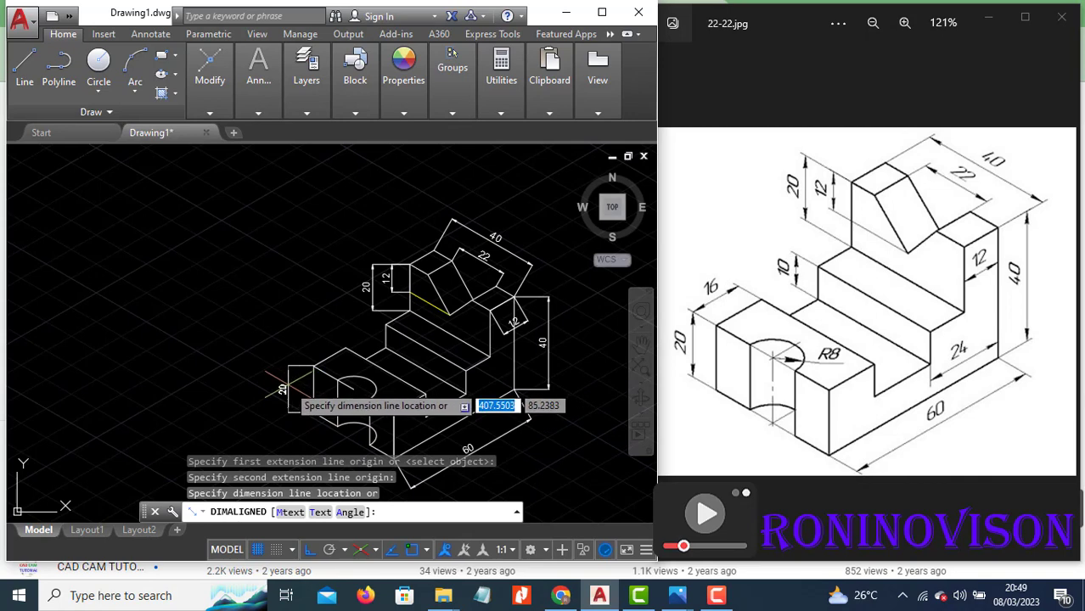
left_click(287, 384)
key("Return")
left_click(315, 368)
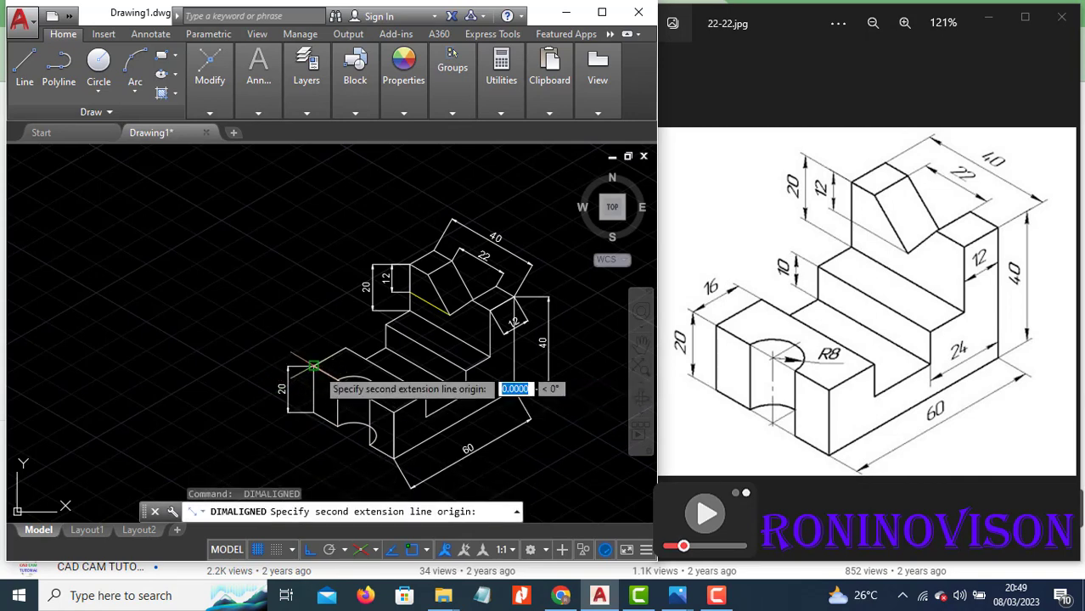
left_click(346, 348)
left_click(324, 338)
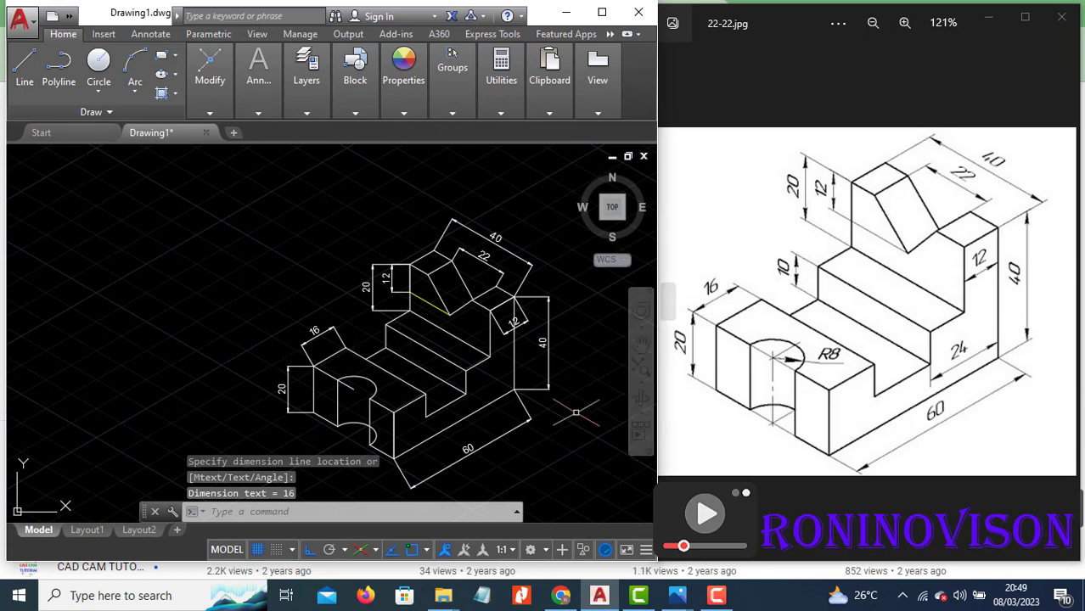
Step: Draw a helper line from the channel floor's near inner corner across the side face, trimmed at the rear vertical edge
scroll(453, 425, "up", 2)
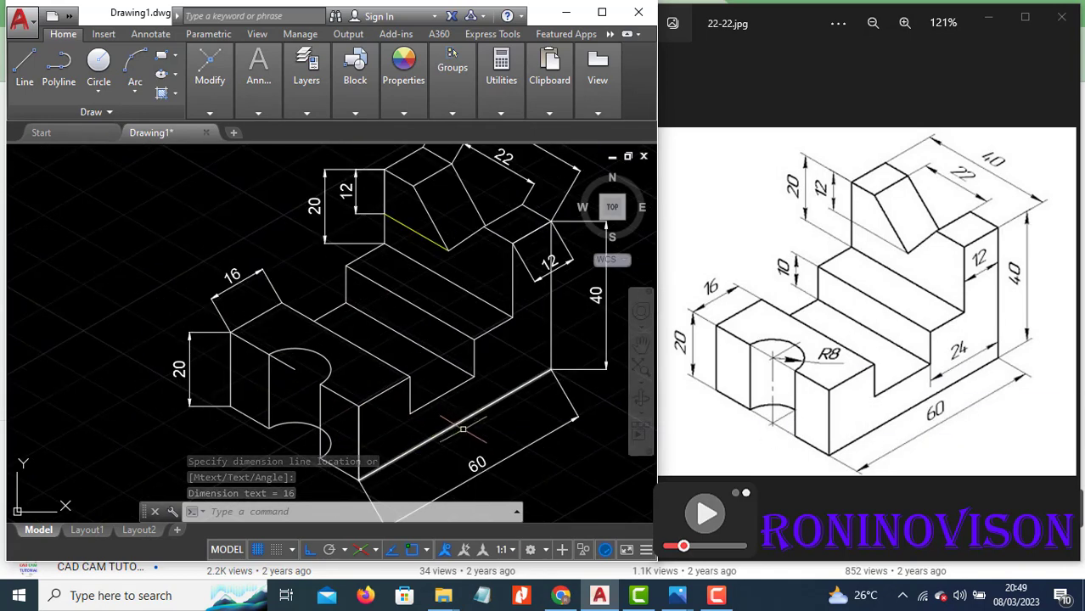
type("l")
key("Return")
left_click(474, 374)
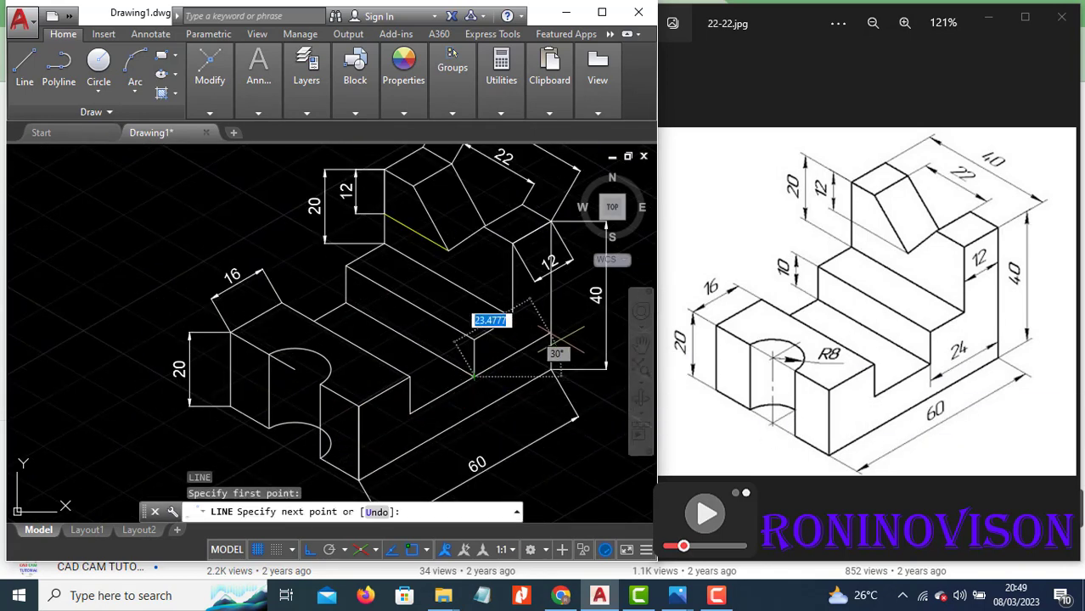
left_click(578, 331)
key("Return")
type("tr")
key("Return")
key("Return")
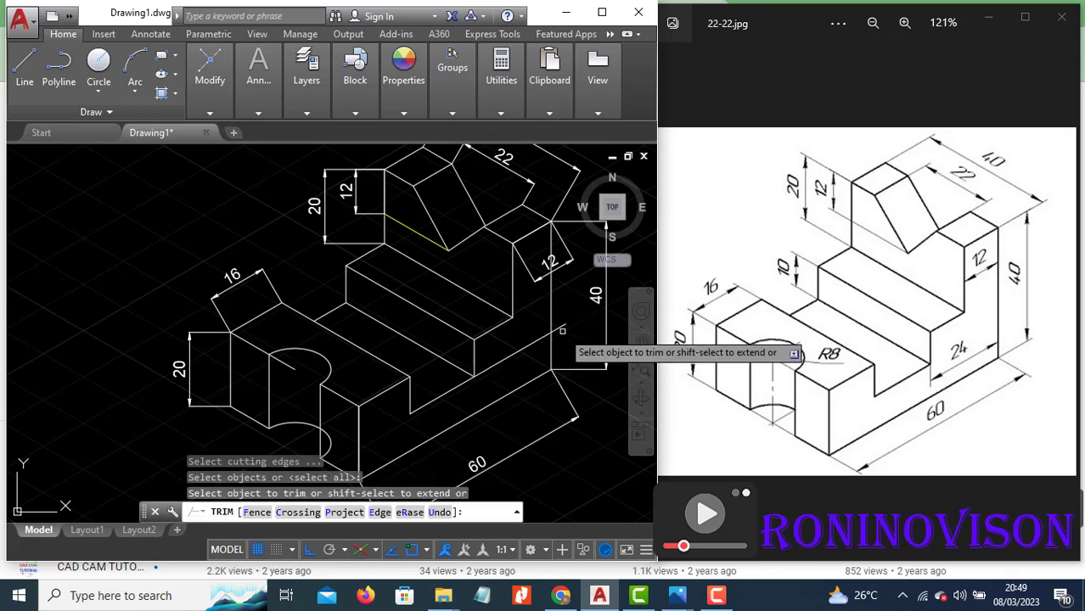
key("Escape")
Step: Change the colour of the side-face helper line and the notch's 8-unit radius line to yellow
left_click(514, 352)
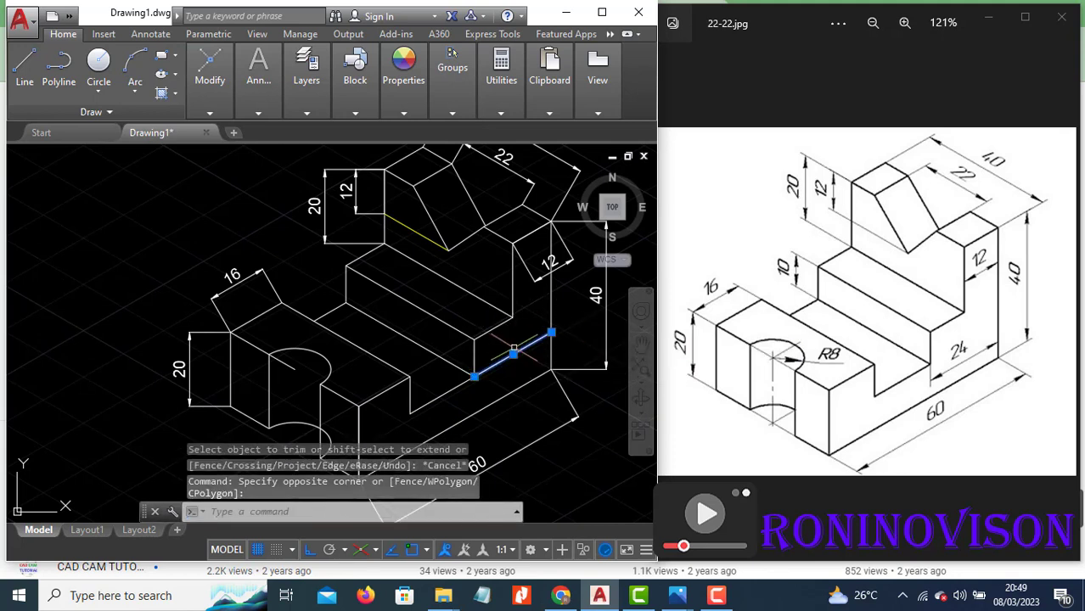
left_click(282, 362)
left_click(404, 116)
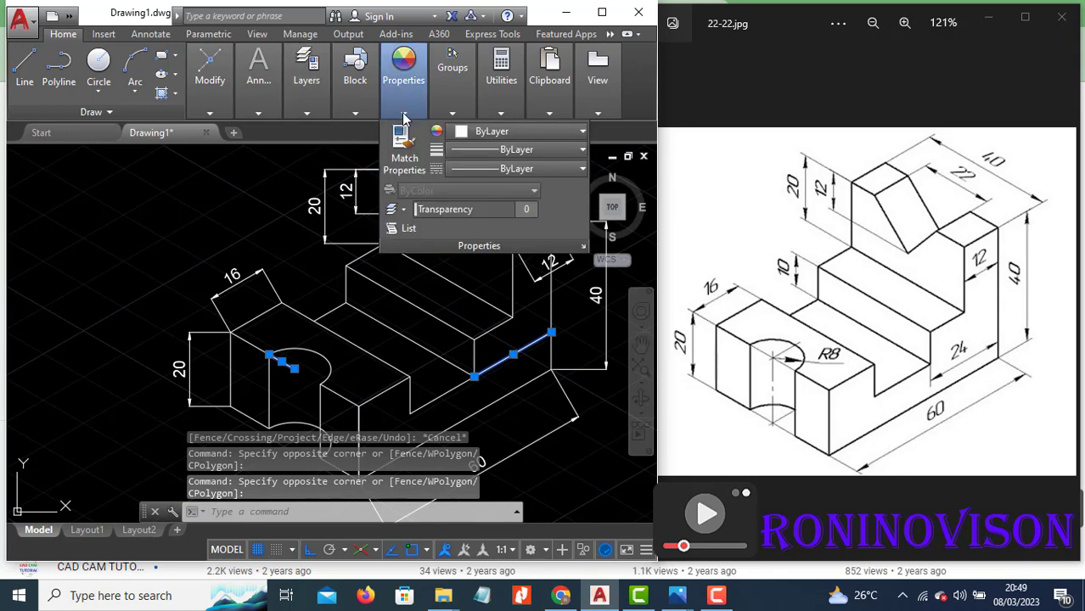
left_click(464, 139)
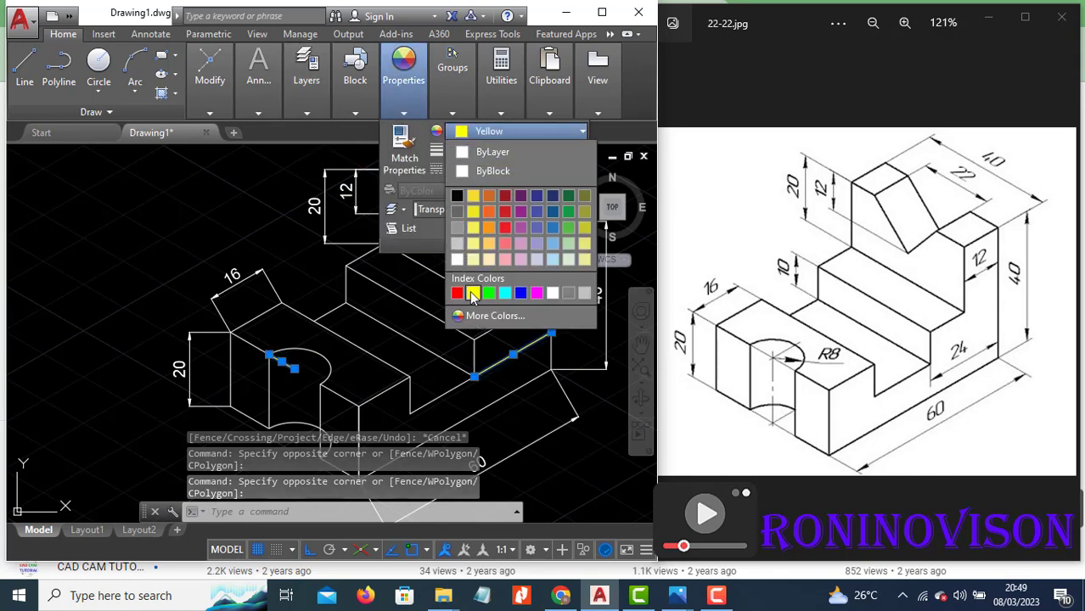
left_click(465, 290)
key("Escape")
key("Escape")
key("Escape")
Step: Add an aligned dimension along the yellow side-face helper line, placed just below it
left_click(263, 115)
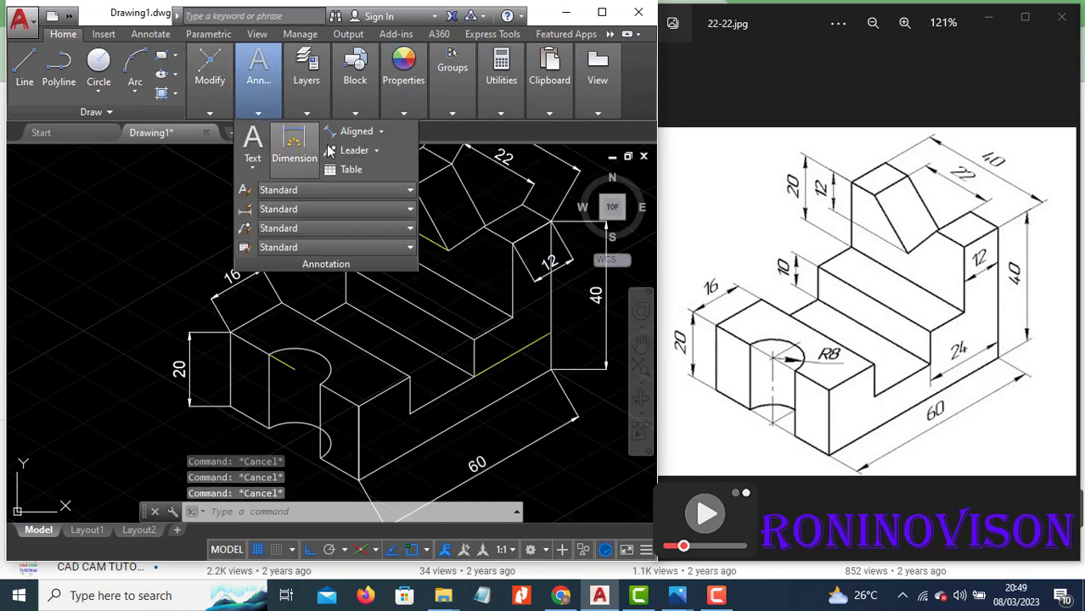
left_click(337, 139)
left_click(474, 374)
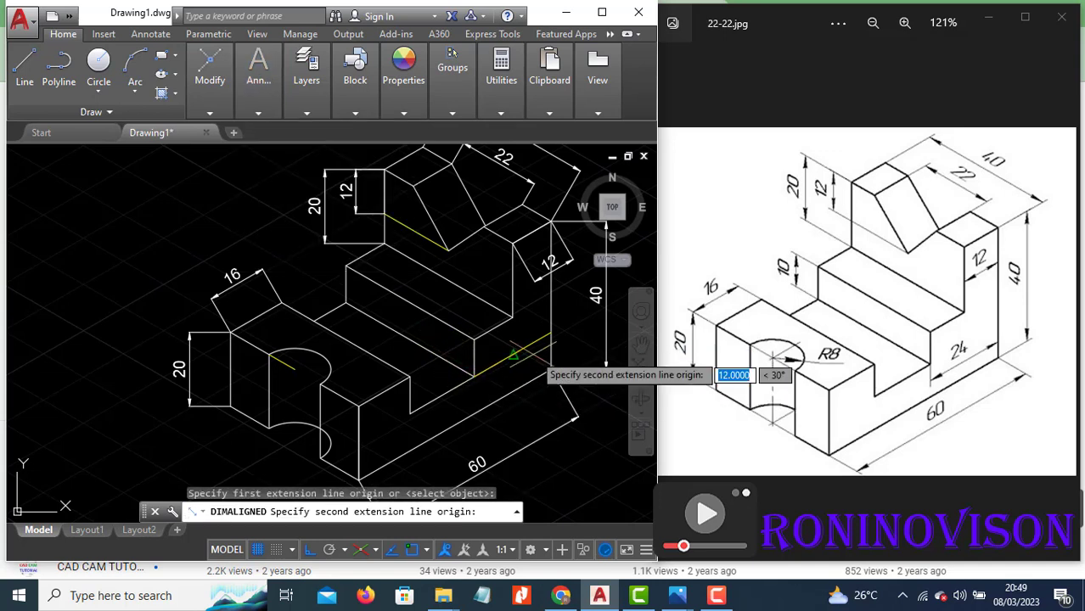
left_click(551, 333)
left_click(508, 378)
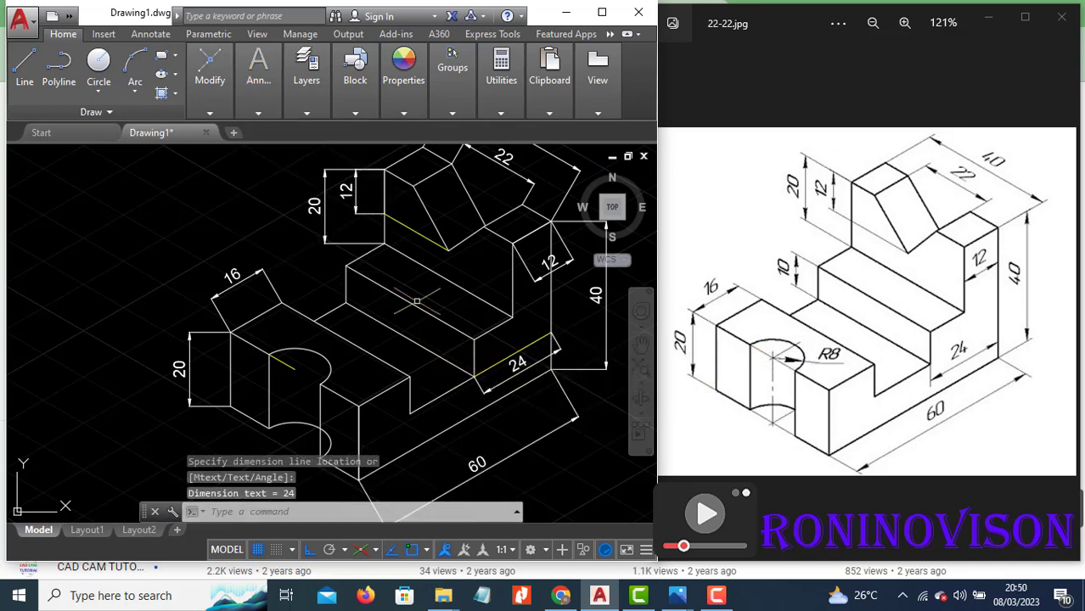
Step: Oblique the back wall's full-width dimension with DIMEDIT so its extension lines run parallel to the wall's short top edge
scroll(379, 337, "down", 2)
type("d")
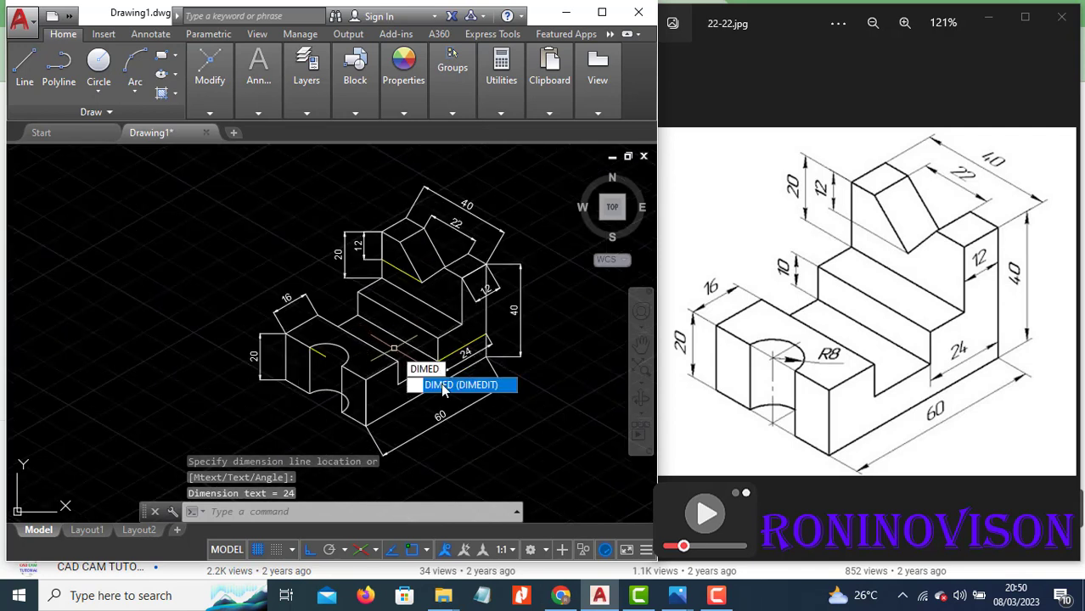
type("imed")
left_click(441, 384)
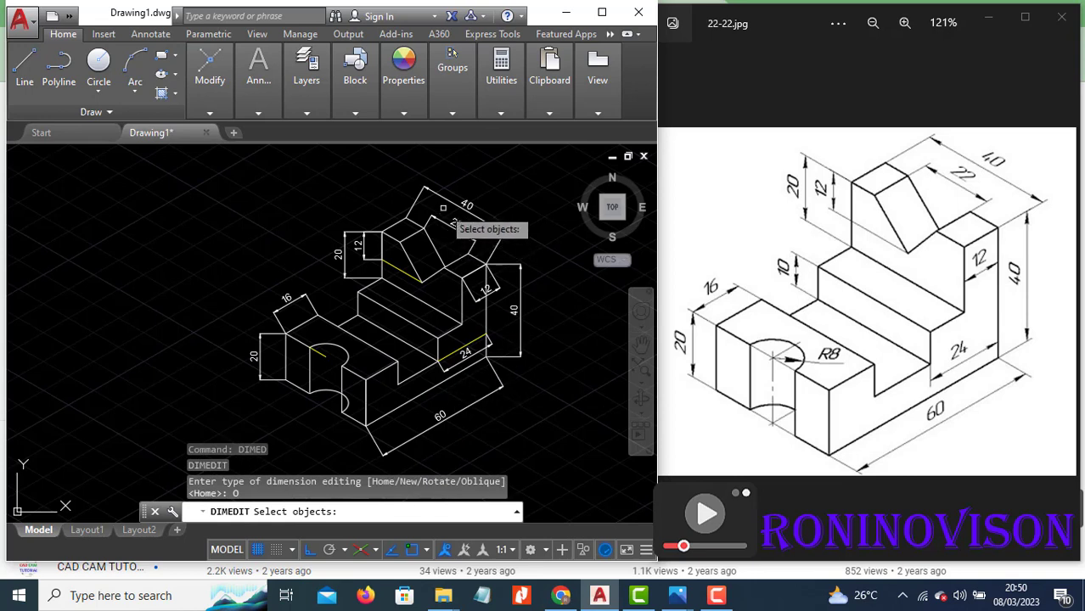
left_click(459, 207)
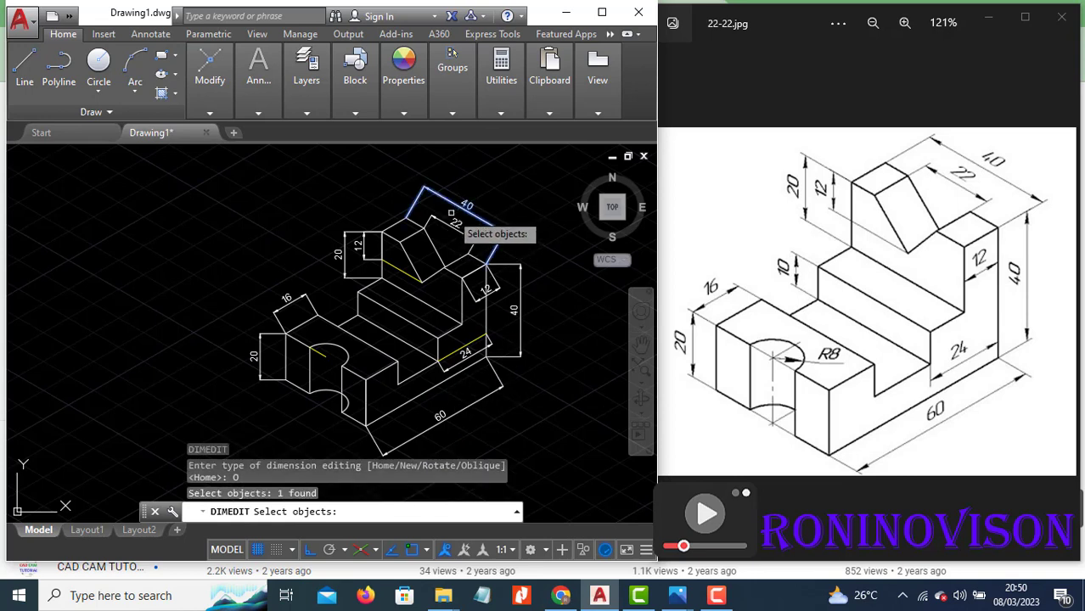
key("Return")
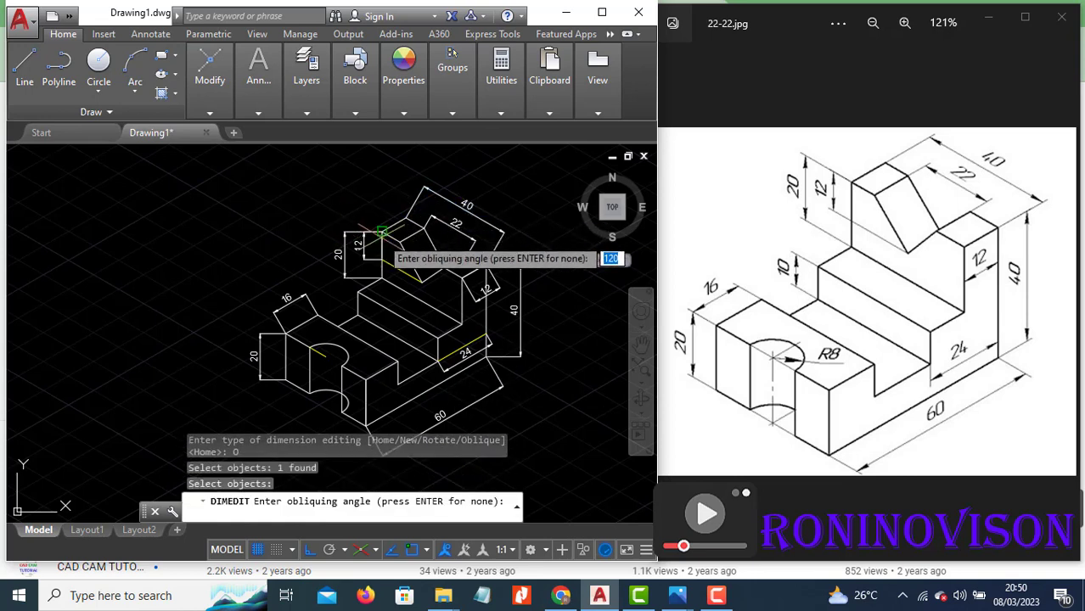
left_click(382, 231)
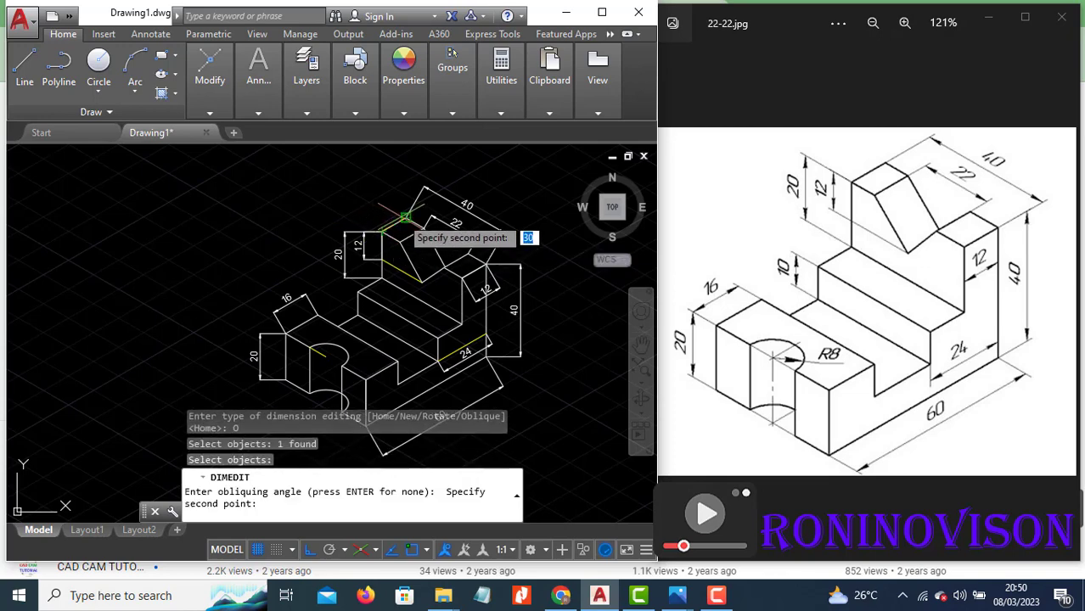
left_click(406, 217)
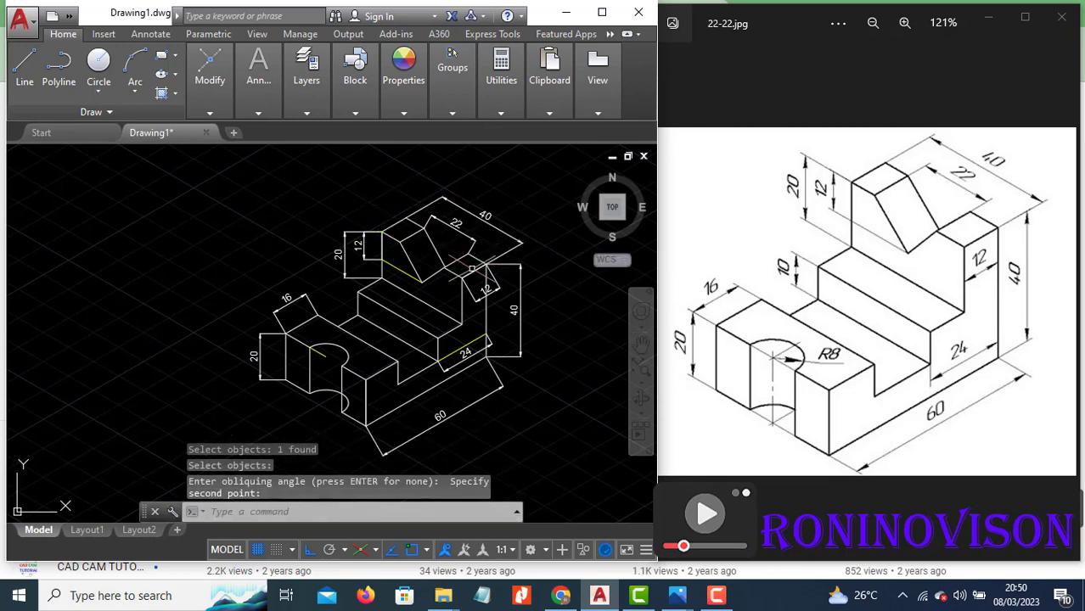
Step: Oblique the sloped cutout's 22 dimension to the direction of the back wall's short top edge
key("Return")
left_click(521, 360)
left_click(445, 221)
key("Return")
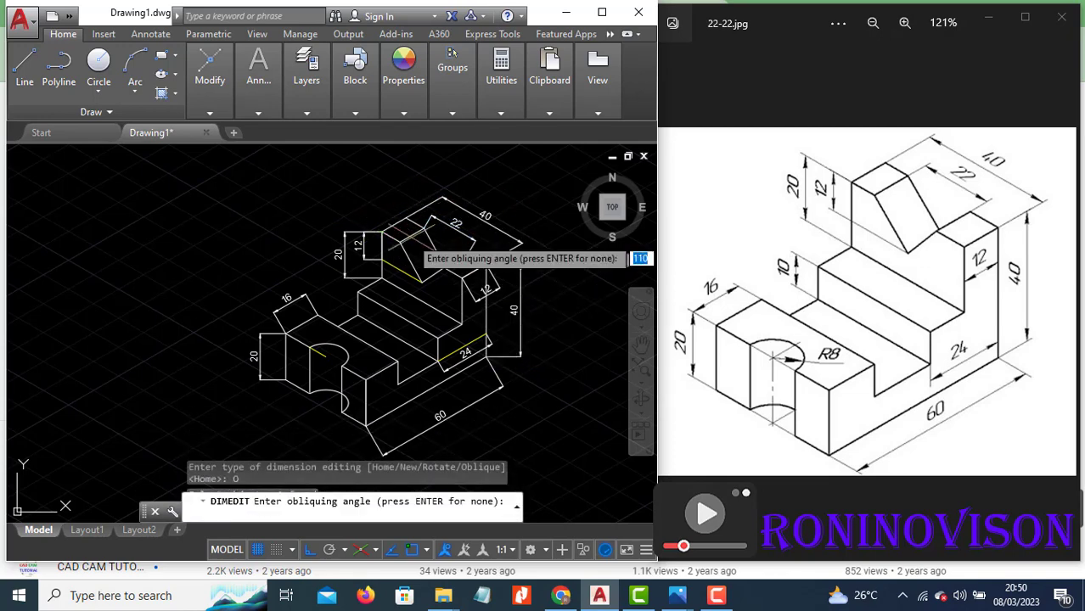
left_click(428, 221)
left_click(429, 224)
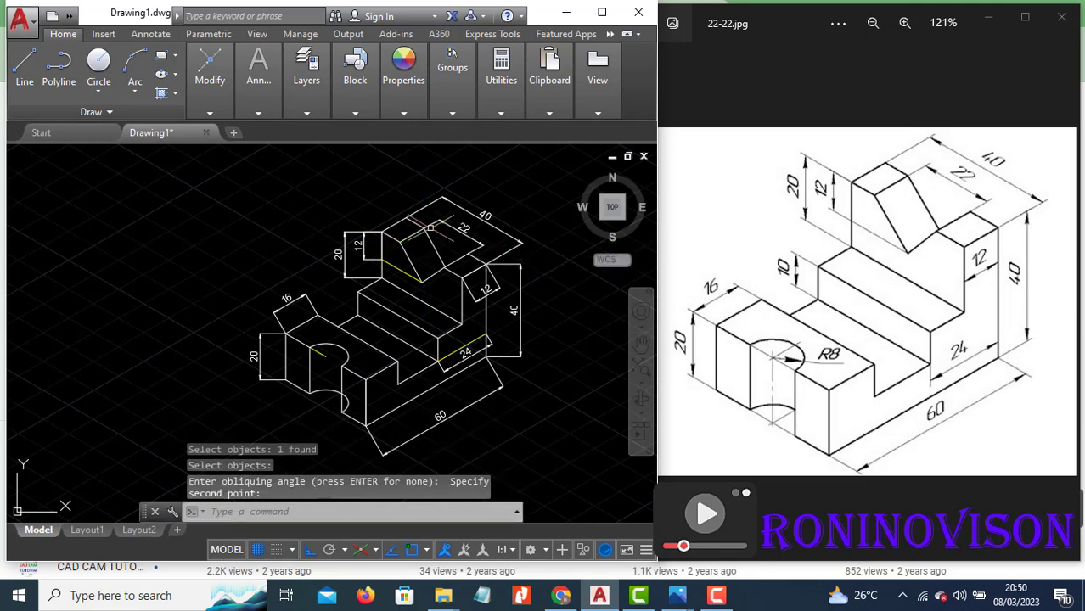
Step: Oblique the back wall's thickness dimension on the side face to vertical, using the wall's vertical edge for the angle
scroll(467, 259, "up", 2)
key("Return")
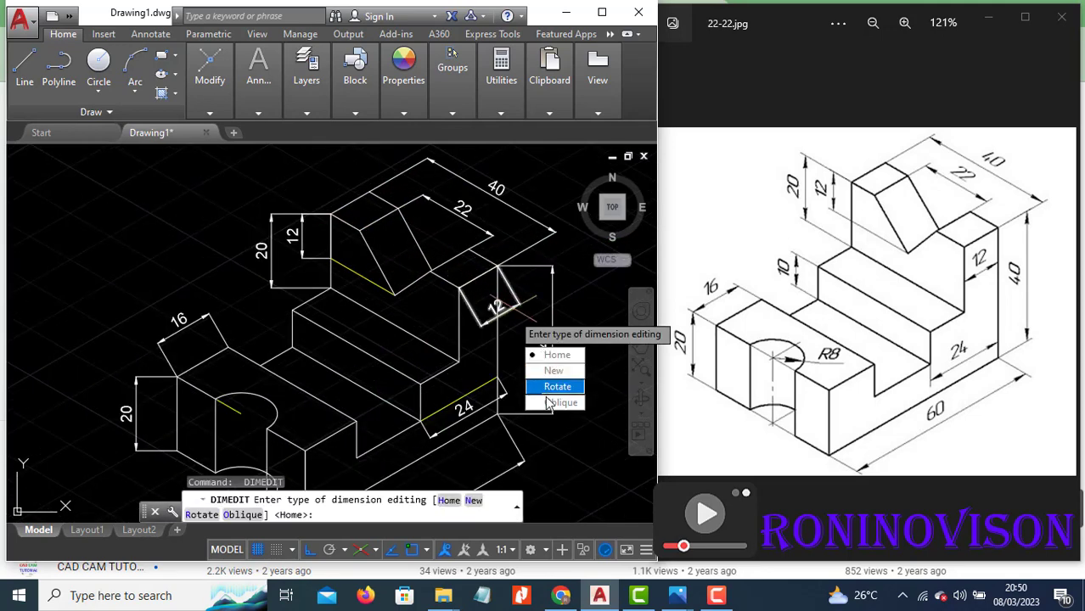
left_click(551, 403)
left_click(486, 321)
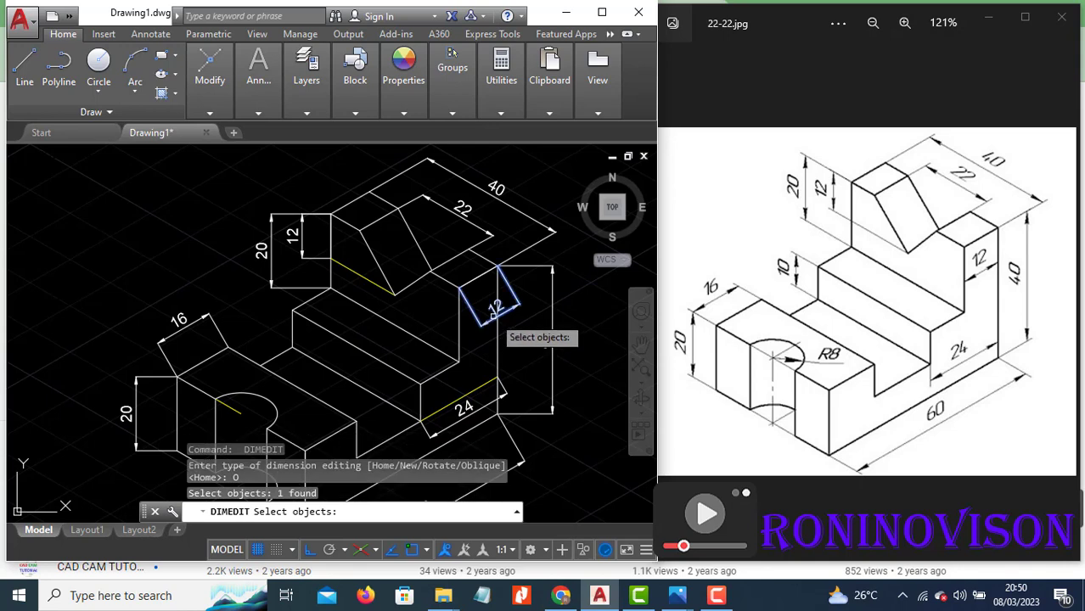
key("Return")
left_click(459, 291)
left_click(459, 361)
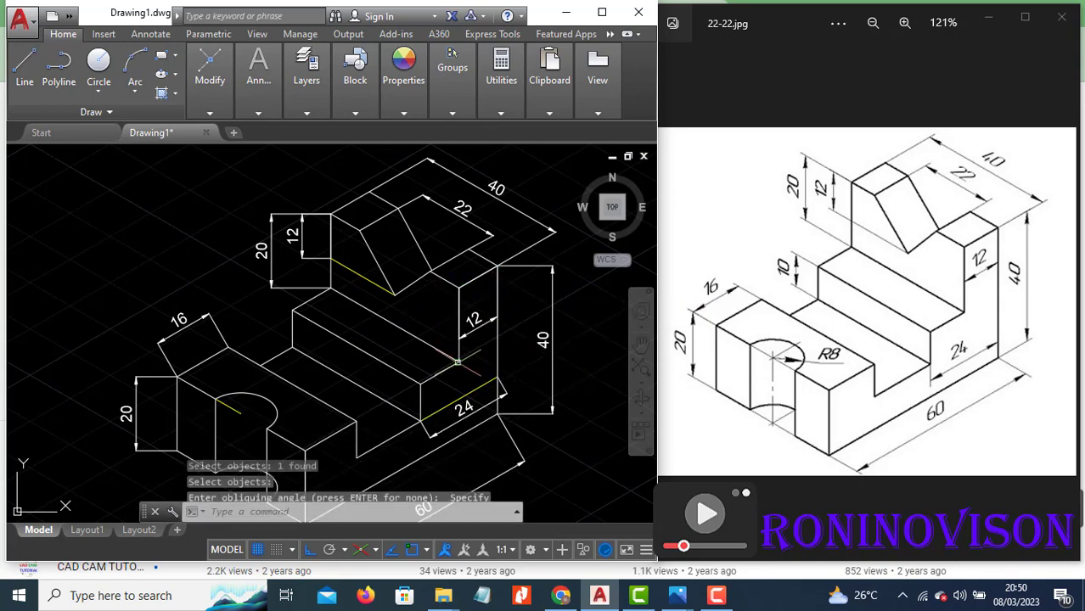
Step: Oblique the overall height dimension so its extension lines follow the back wall's near short top edge
key("Return")
left_click(586, 437)
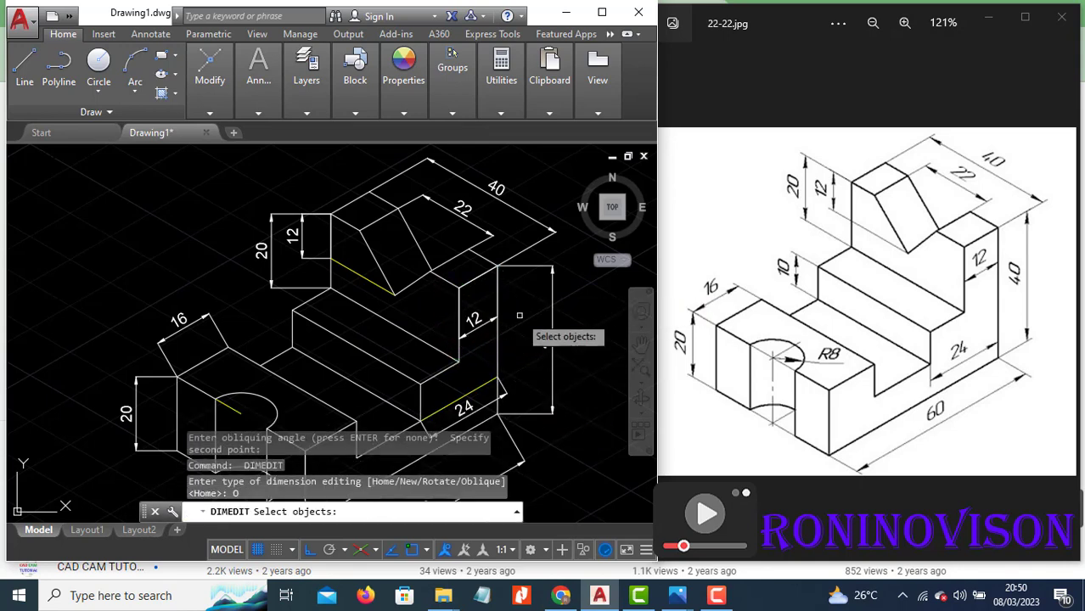
left_click(550, 335)
key("Return")
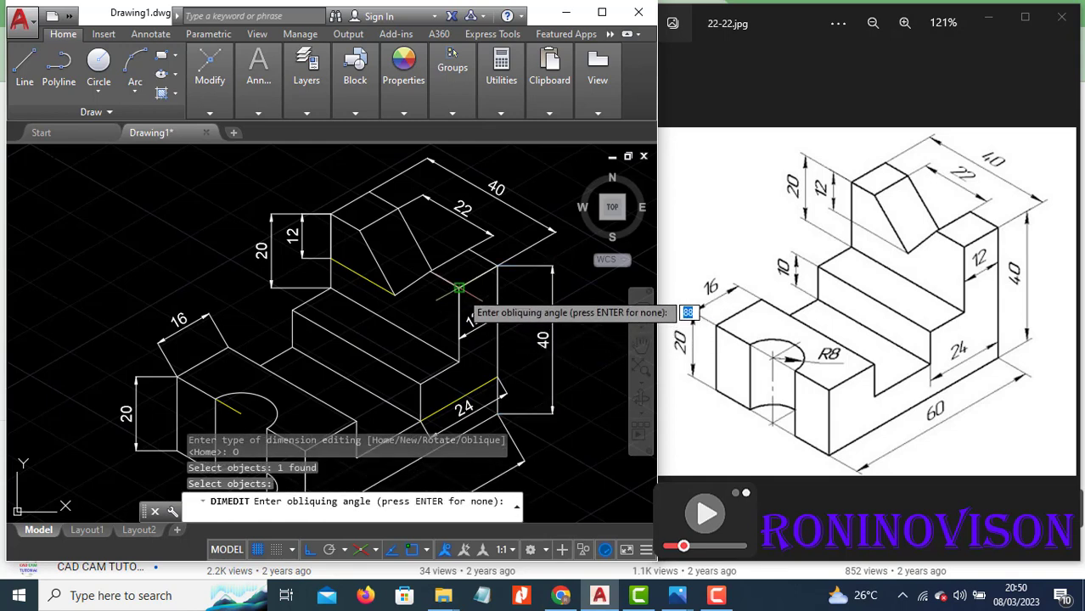
left_click(458, 290)
left_click(499, 267)
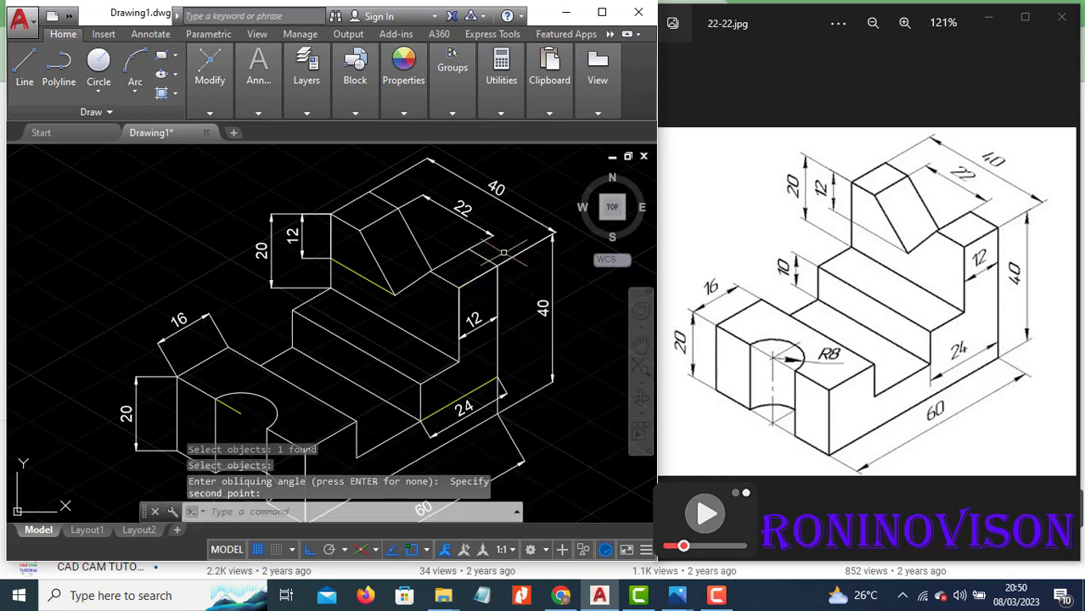
Step: Oblique the 24 dimension on the side face to vertical, taking the angle from the lower step's near vertical edge
scroll(527, 357, "down", 2)
scroll(531, 400, "up", 5)
key("Return")
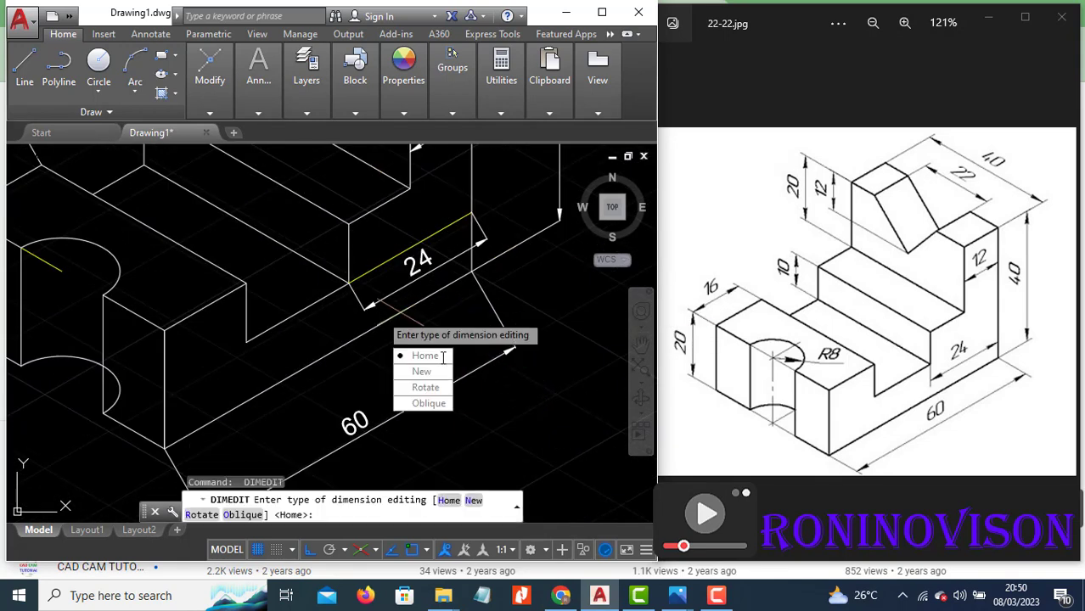
left_click(429, 405)
left_click(368, 303)
key("Return")
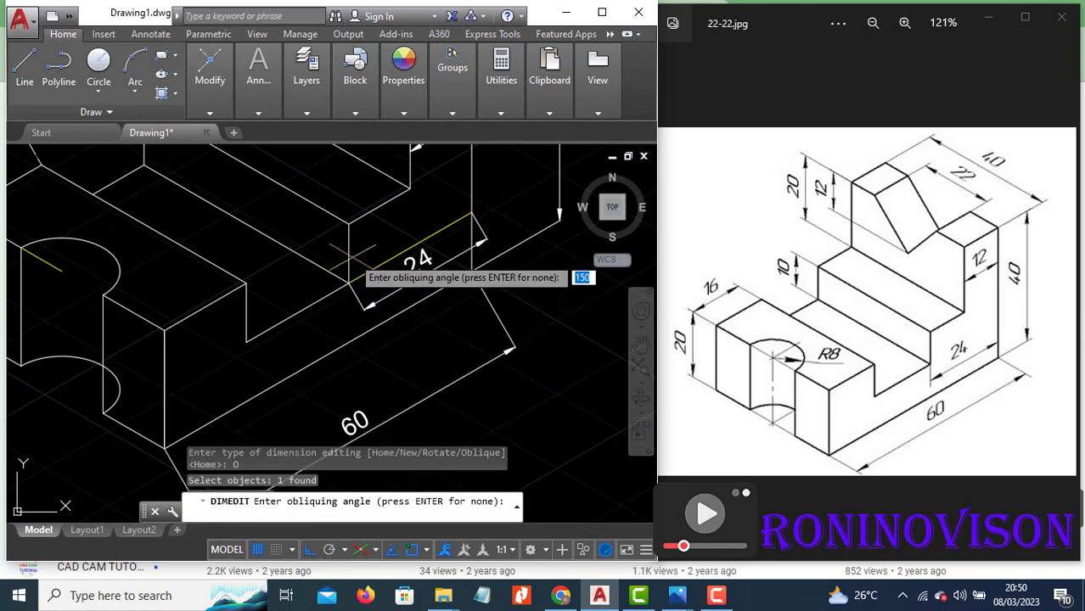
left_click(349, 223)
left_click(349, 293)
Step: Oblique the full base length dimension to vertical, using the lower step's near vertical edge for the angle
key("Return")
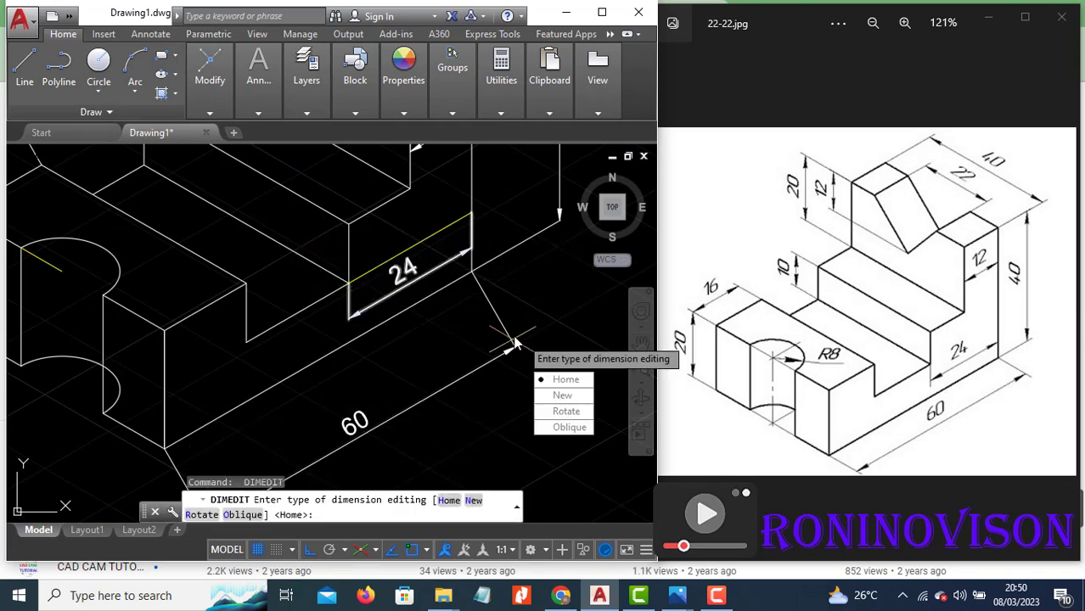
left_click(562, 428)
left_click(508, 348)
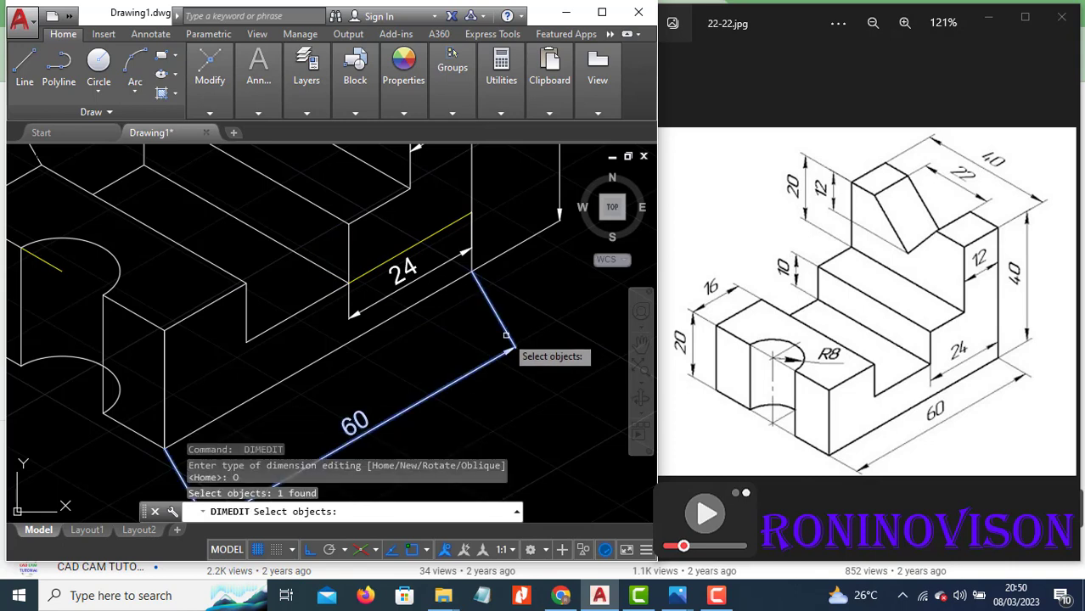
key("Return")
left_click(349, 224)
left_click(351, 278)
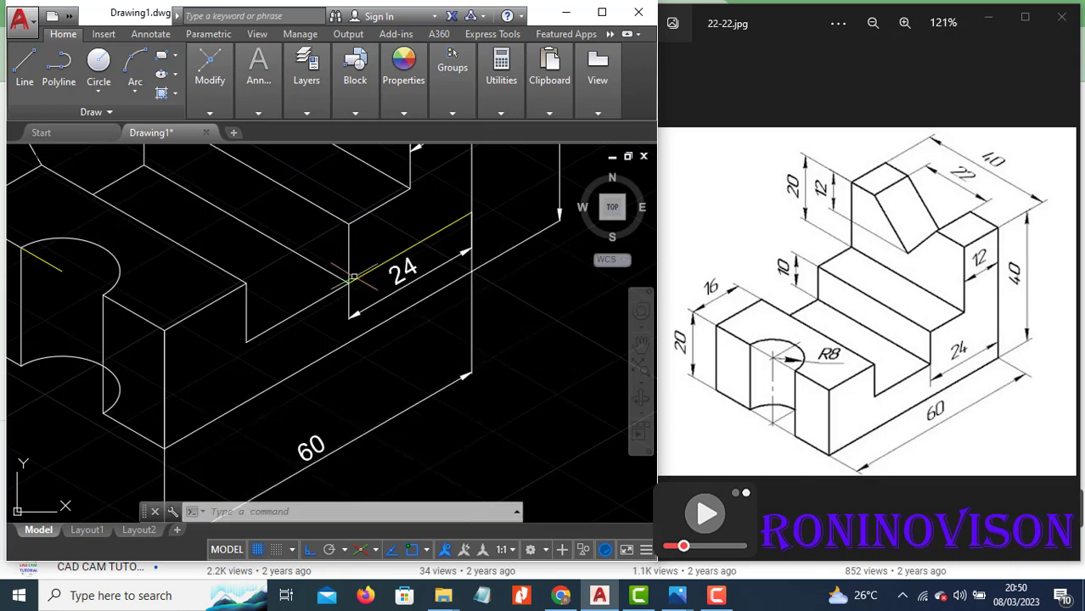
Step: Oblique the front block's height dimension to the direction of its notched top edge, from the notch corner to the far corner
scroll(483, 278, "down", 2)
scroll(515, 291, "down", 1)
scroll(283, 344, "up", 3)
key("Return")
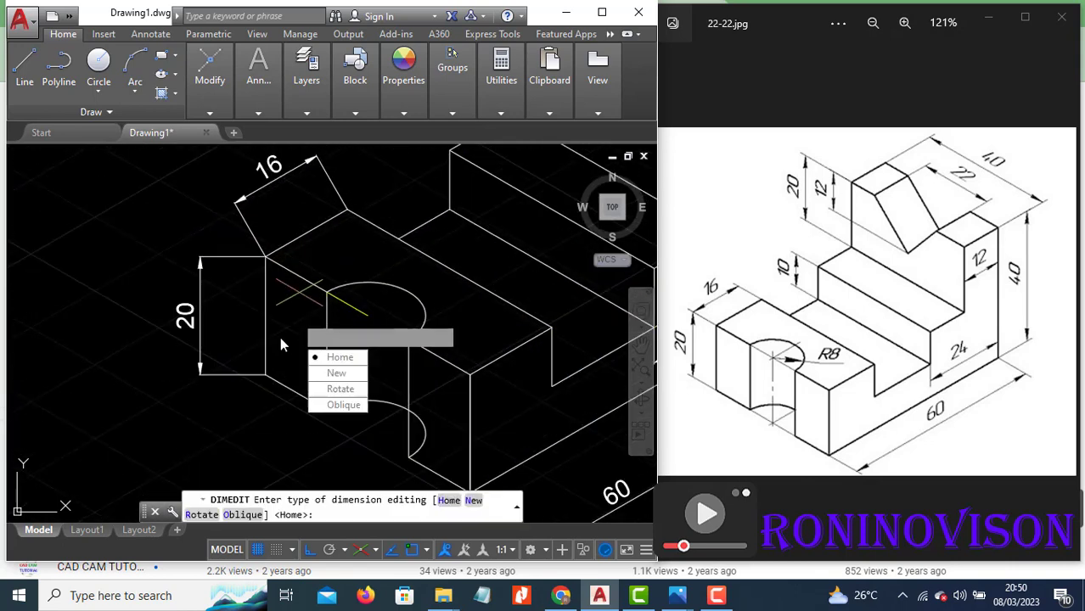
left_click(348, 405)
left_click(208, 300)
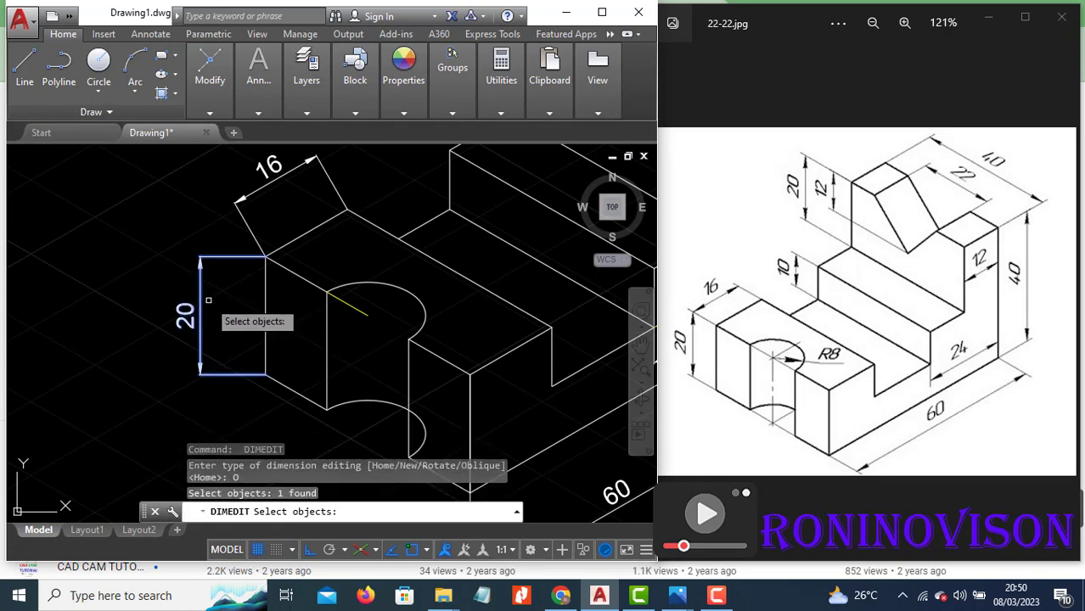
key("Return")
left_click(327, 293)
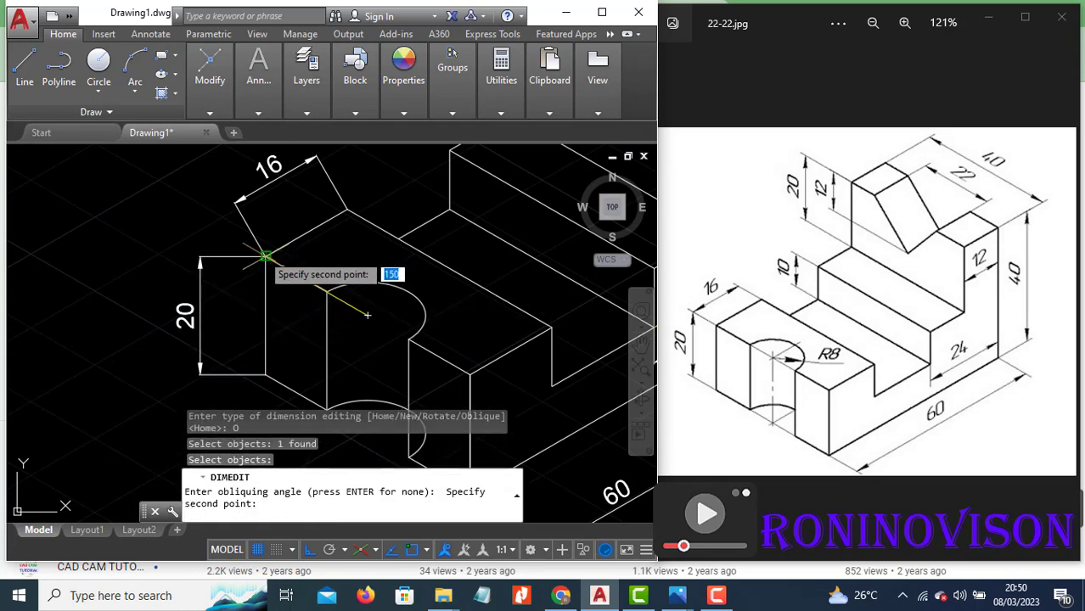
left_click(268, 256)
Step: Oblique the front block's thickness dimension so its extension lines follow the block's notched top edge
key("Return")
left_click(303, 306)
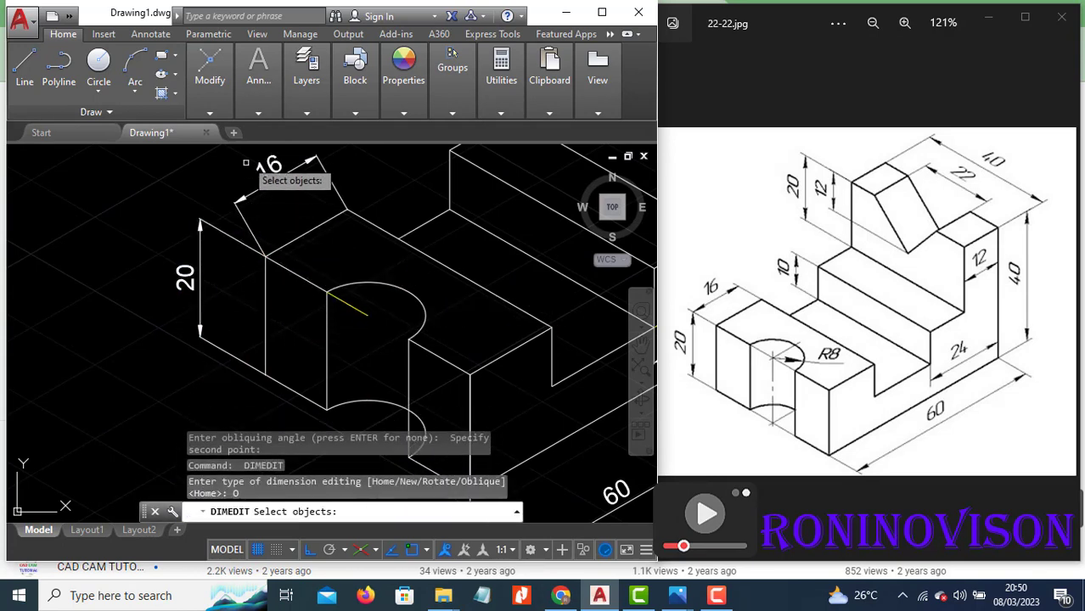
left_click(270, 170)
key("Return")
left_click(327, 293)
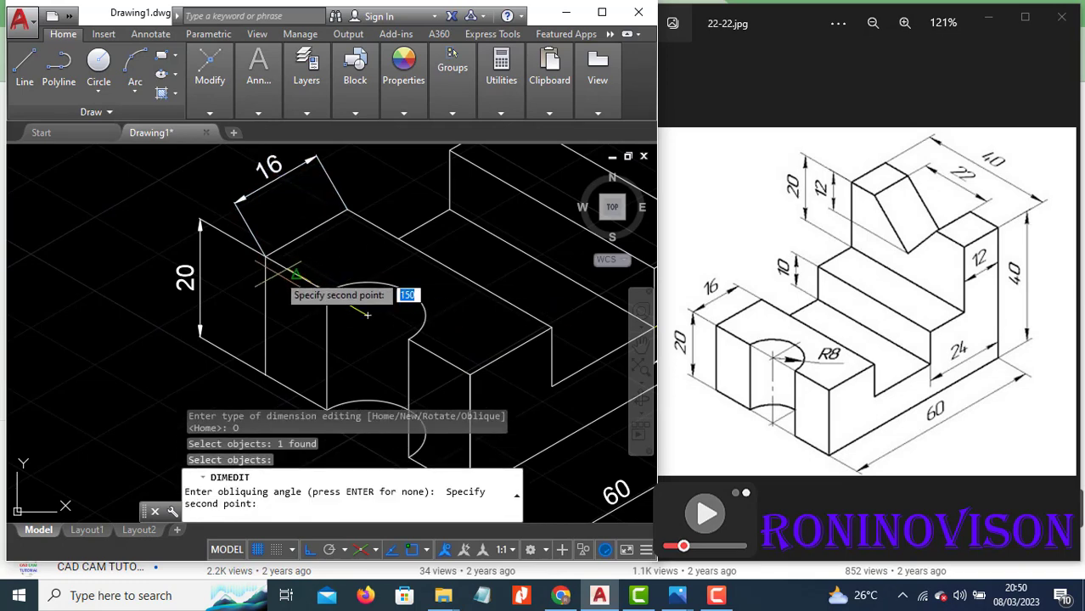
left_click(266, 255)
Step: Oblique the cutout's 12 height dimension at the back wall to the direction of the wall's far top front edge
scroll(281, 323, "down", 4)
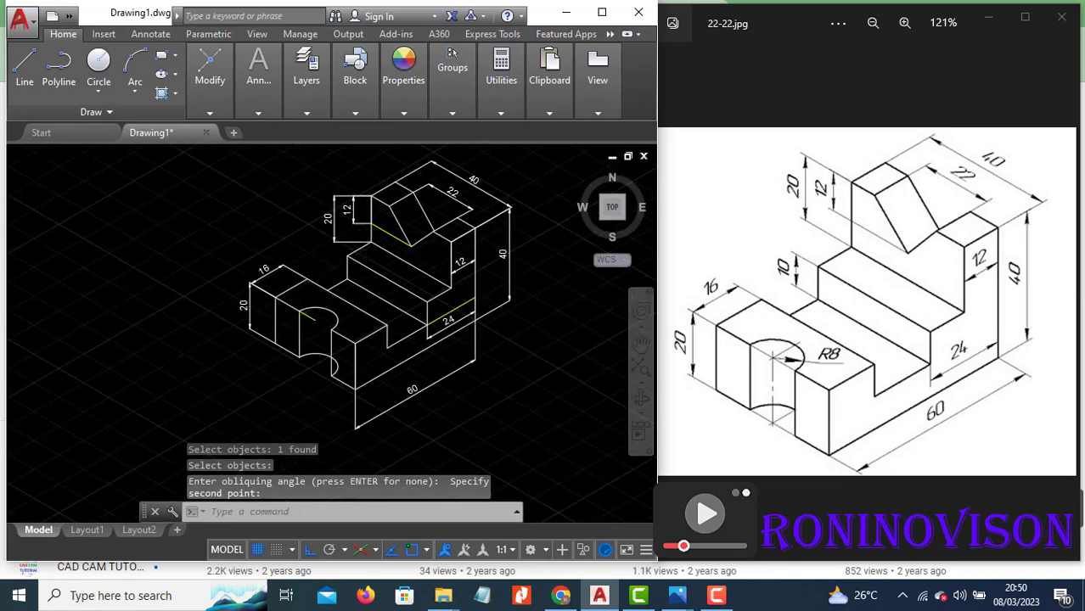
scroll(364, 201, "up", 3)
key("Return")
left_click(407, 290)
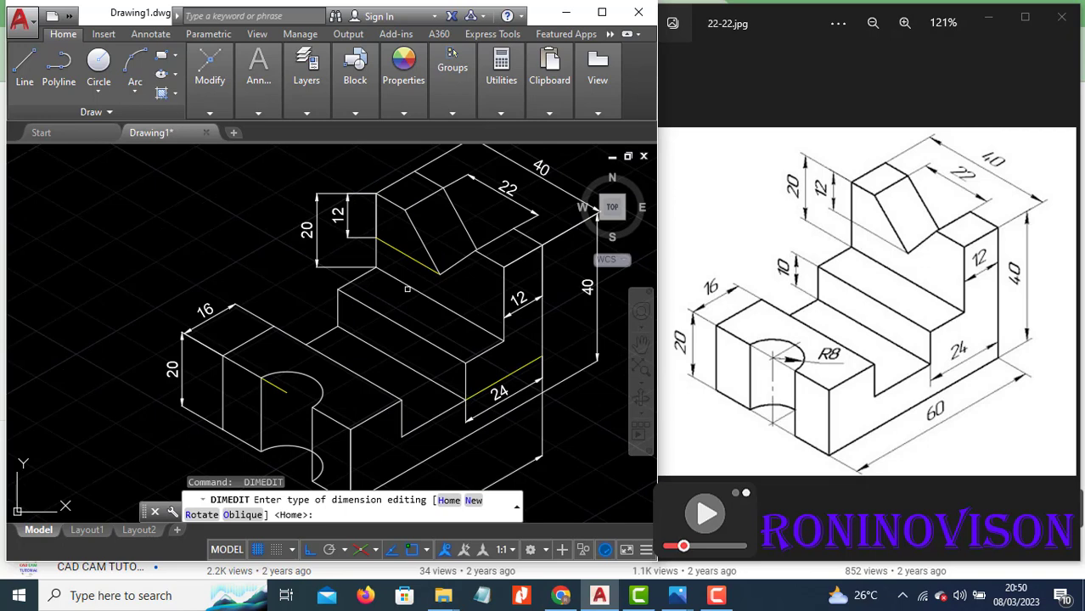
left_click(348, 213)
key("Return")
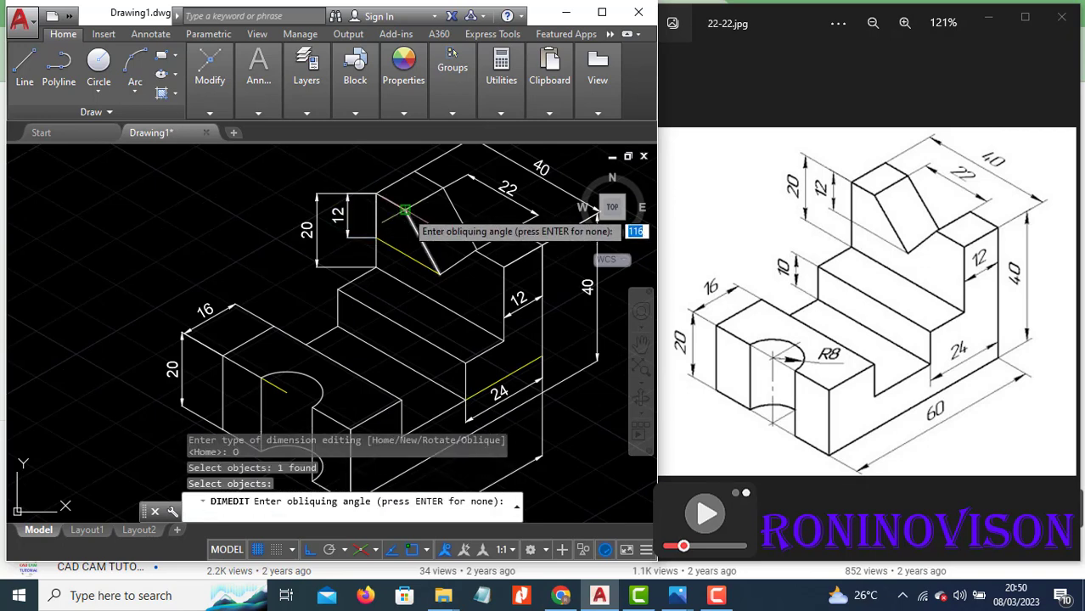
left_click(407, 212)
left_click(377, 193)
Step: Oblique the back wall's 20 height dimension so its extension lines follow the wall's far top front edge
key("Return")
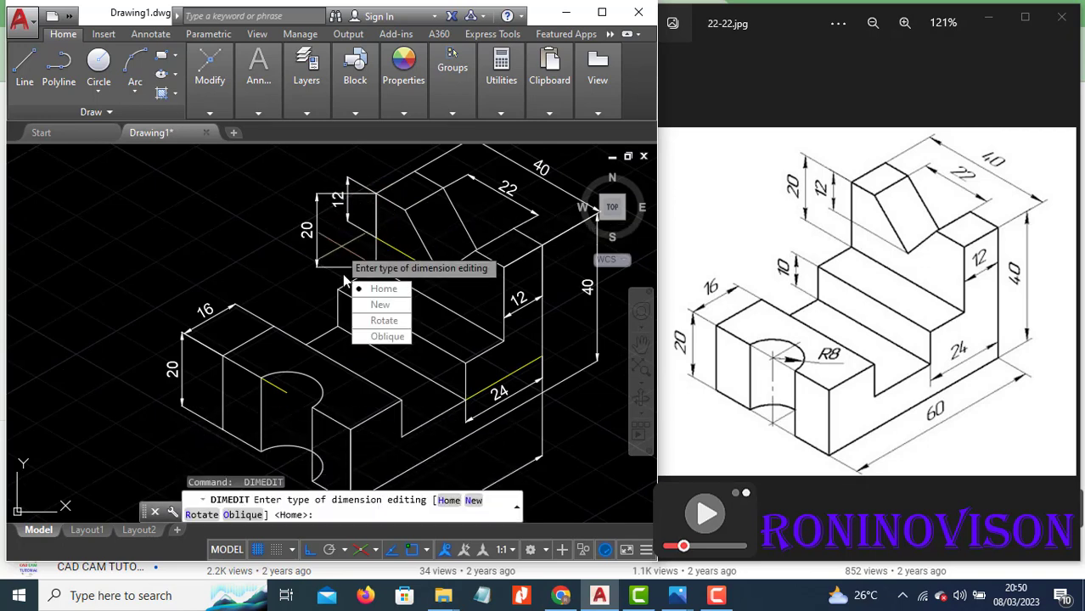
left_click(378, 338)
left_click(313, 221)
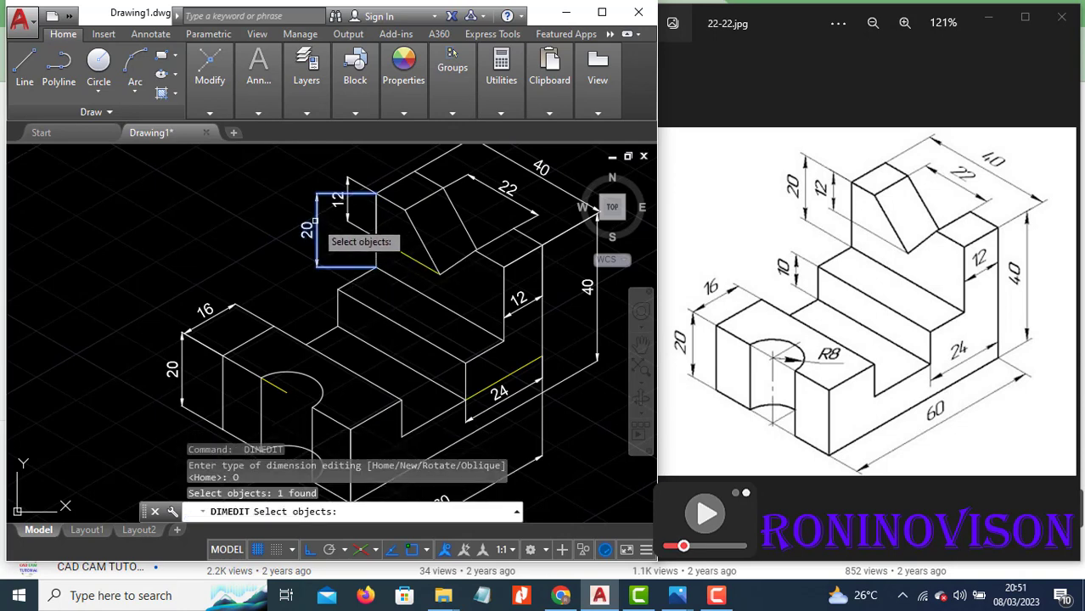
key("Return")
left_click(406, 211)
left_click(377, 194)
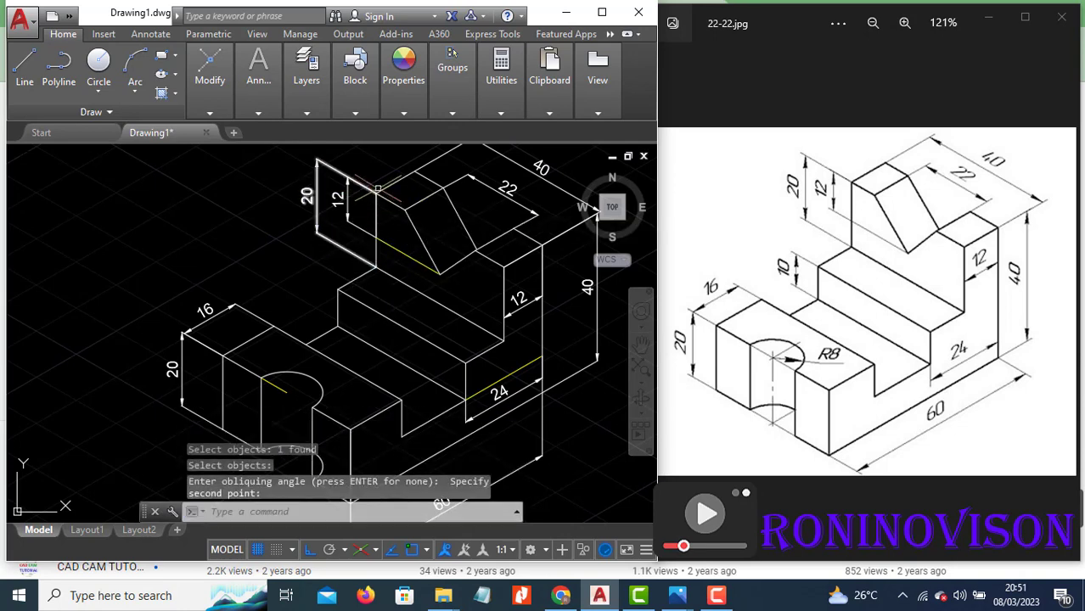
Step: Move the overall 40 width and 40 height dimension lines closer to the block, keeping their shared corner aligned
scroll(371, 177, "down", 2)
scroll(378, 174, "down", 1)
scroll(448, 178, "up", 3)
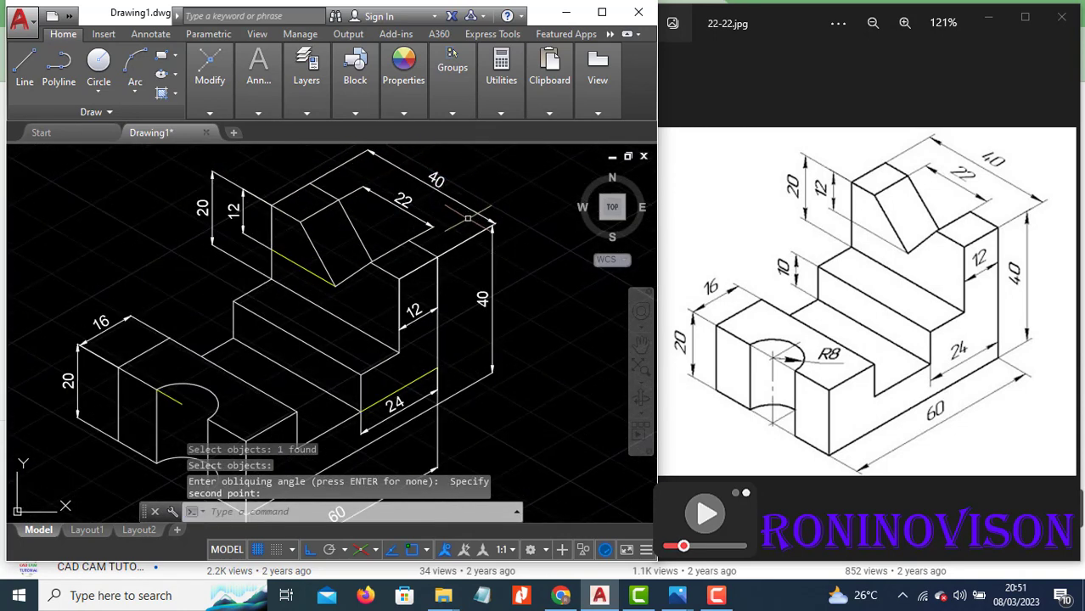
left_click_drag(511, 246, 484, 217)
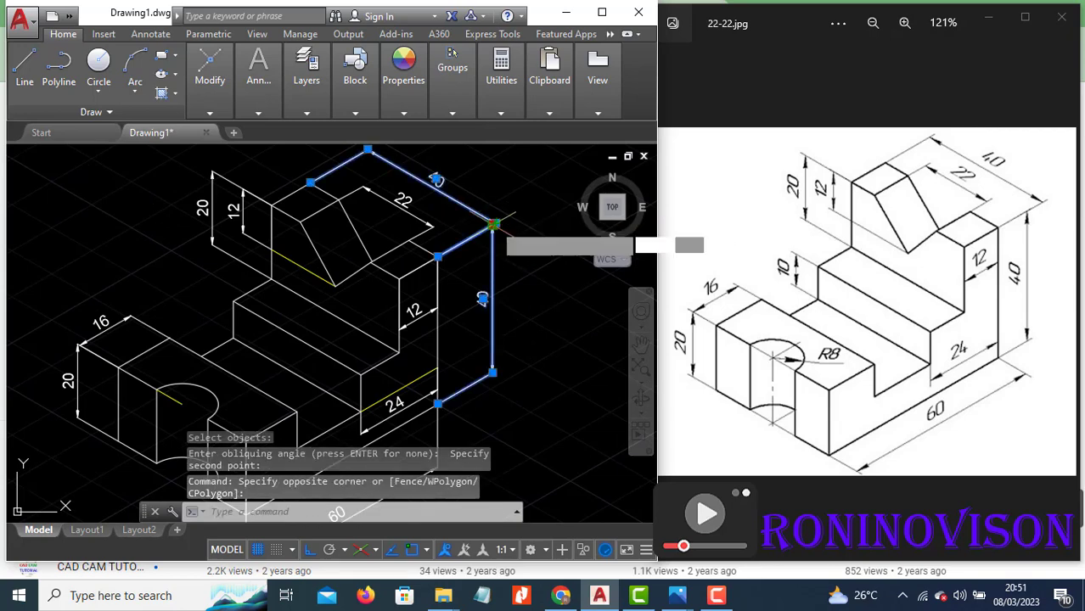
left_click(492, 224)
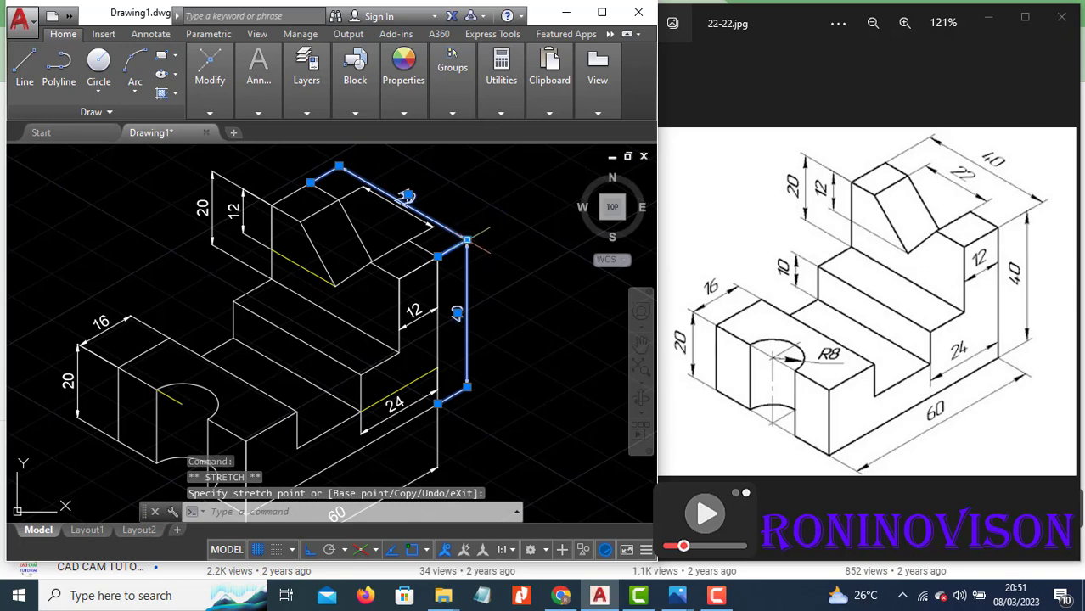
scroll(467, 238, "up", 3)
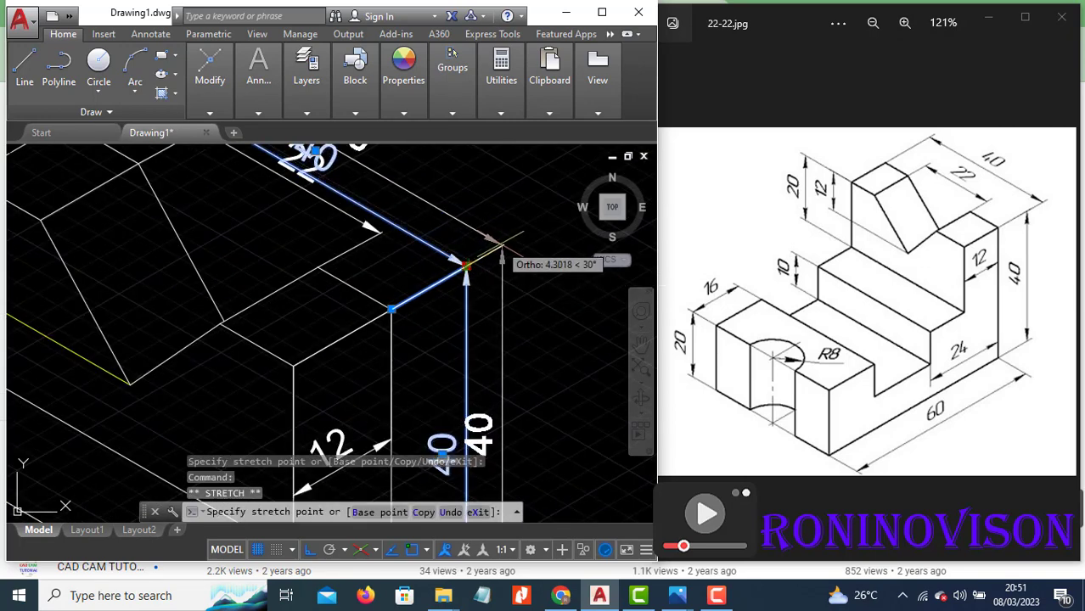
scroll(510, 242, "down", 4)
key("Escape")
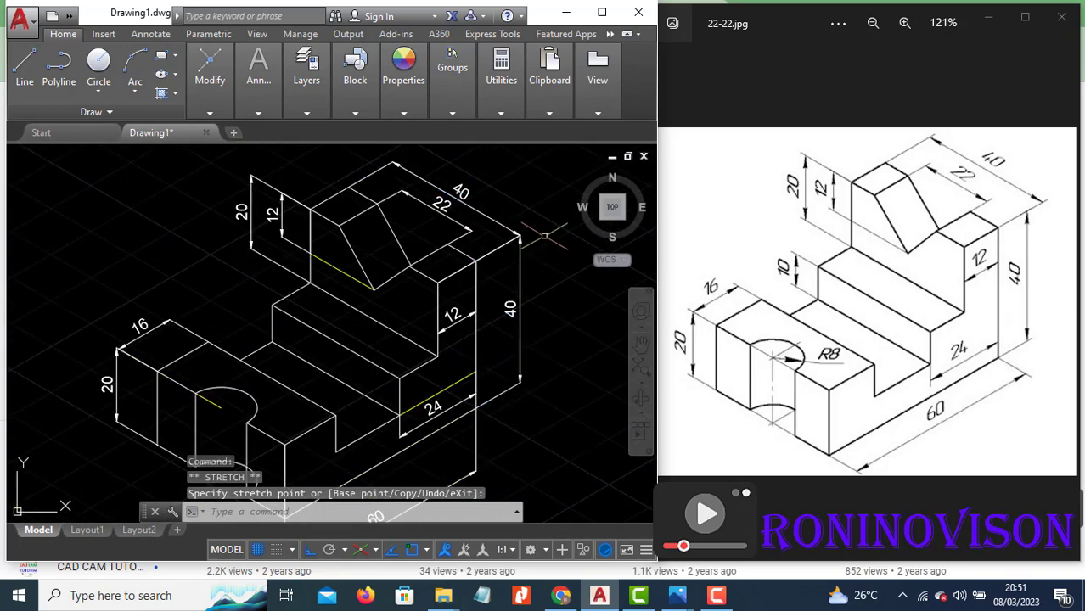
Step: Move the 60 length dimension line closer to the block's bottom edge
scroll(532, 260, "down", 3)
scroll(498, 346, "up", 3)
left_click(495, 367)
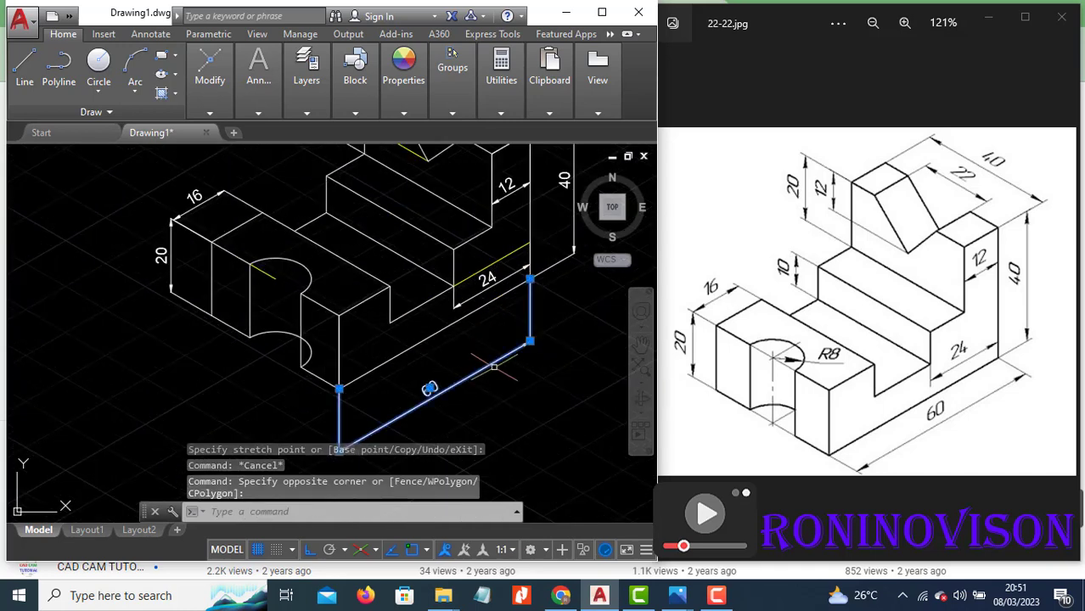
left_click(530, 341)
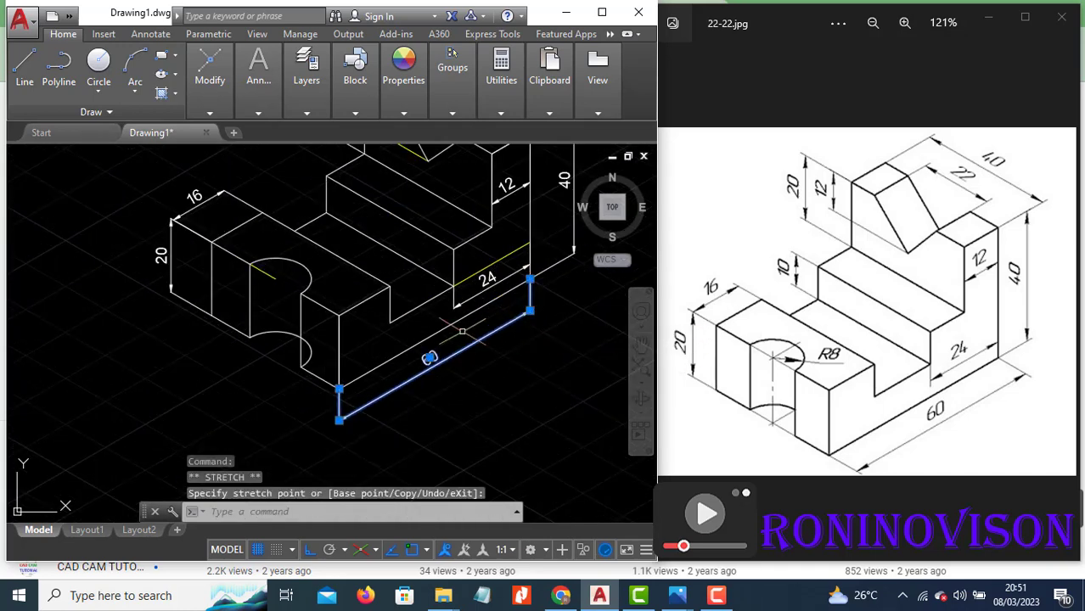
scroll(306, 365, "down", 3)
Step: Move the front block's 16 thickness and 20 height dimension lines closer to the block, stretching them together from their shared corner
scroll(232, 314, "up", 5)
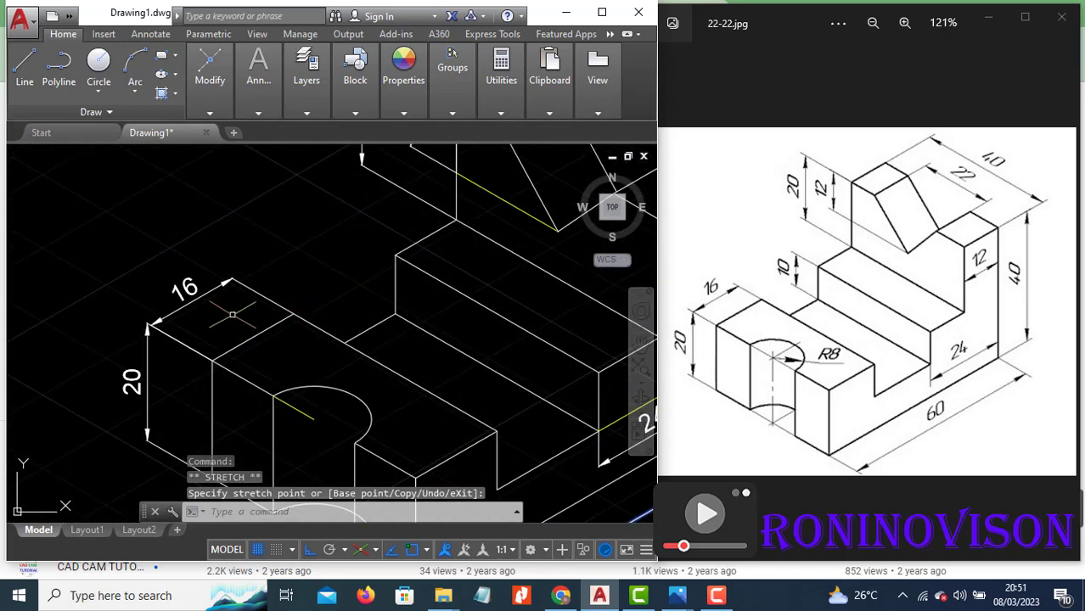
left_click(179, 341)
left_click(148, 322)
left_click(148, 324)
left_click(151, 325)
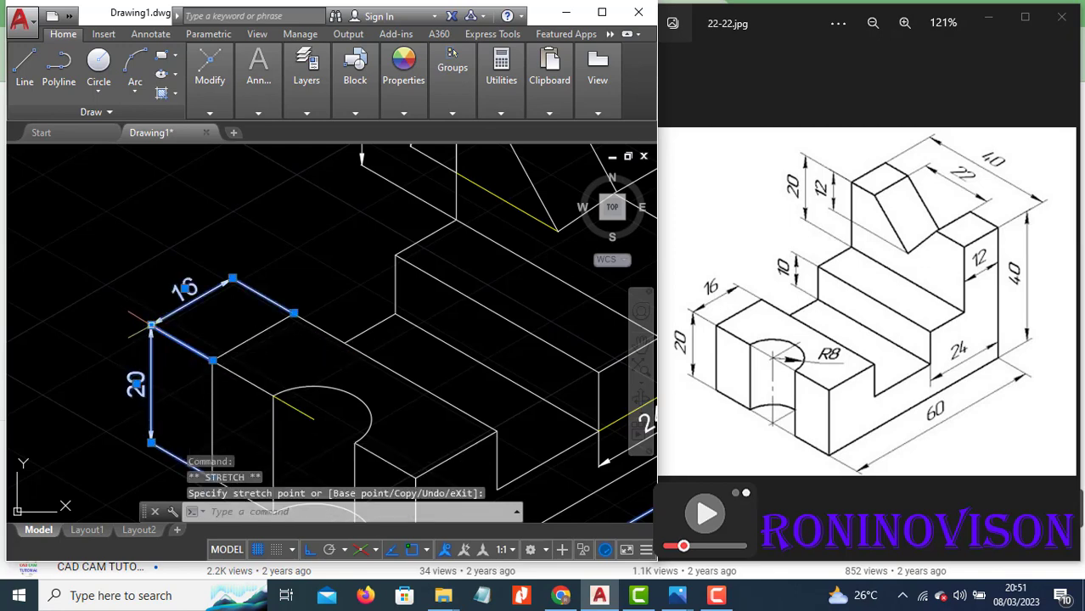
key("Escape")
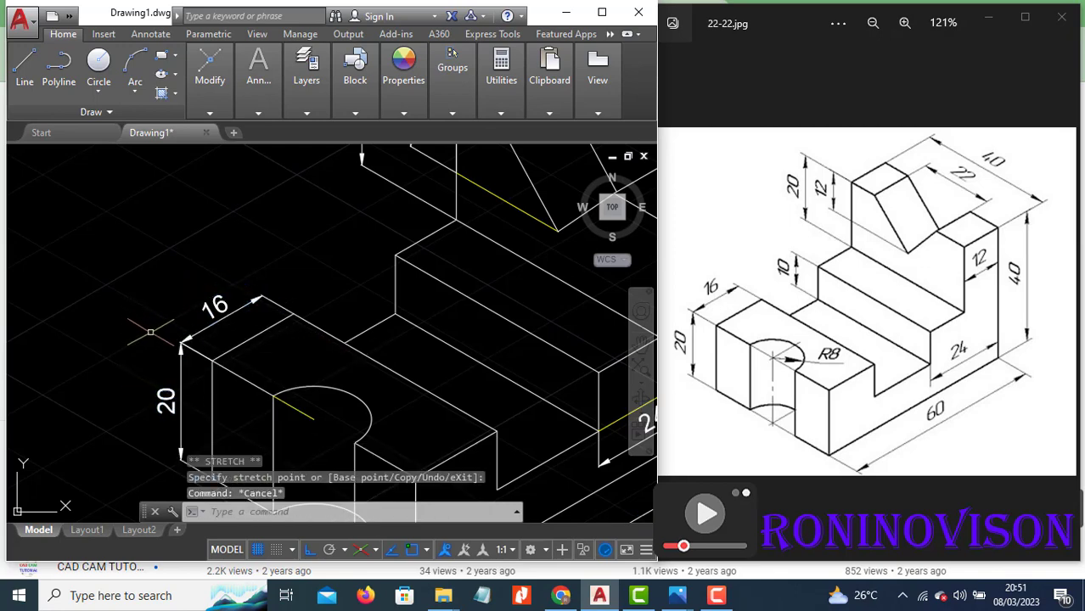
Step: Move the back wall's 12 and 20 height dimension lines closer to the wall
scroll(166, 340, "down", 4)
scroll(254, 203, "up", 2)
left_click(242, 277)
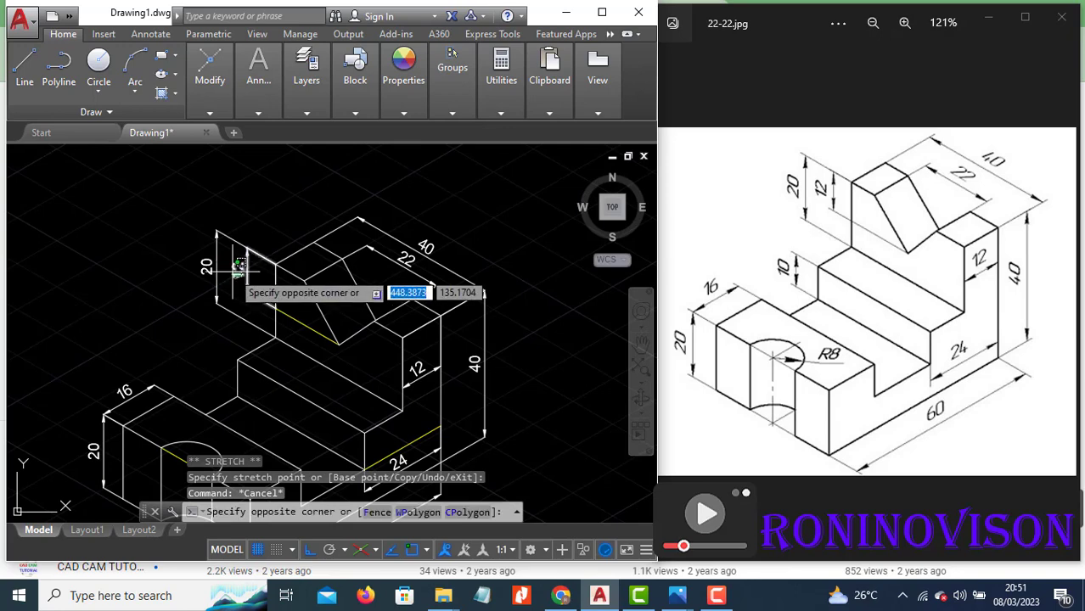
left_click(233, 273)
left_click(239, 268)
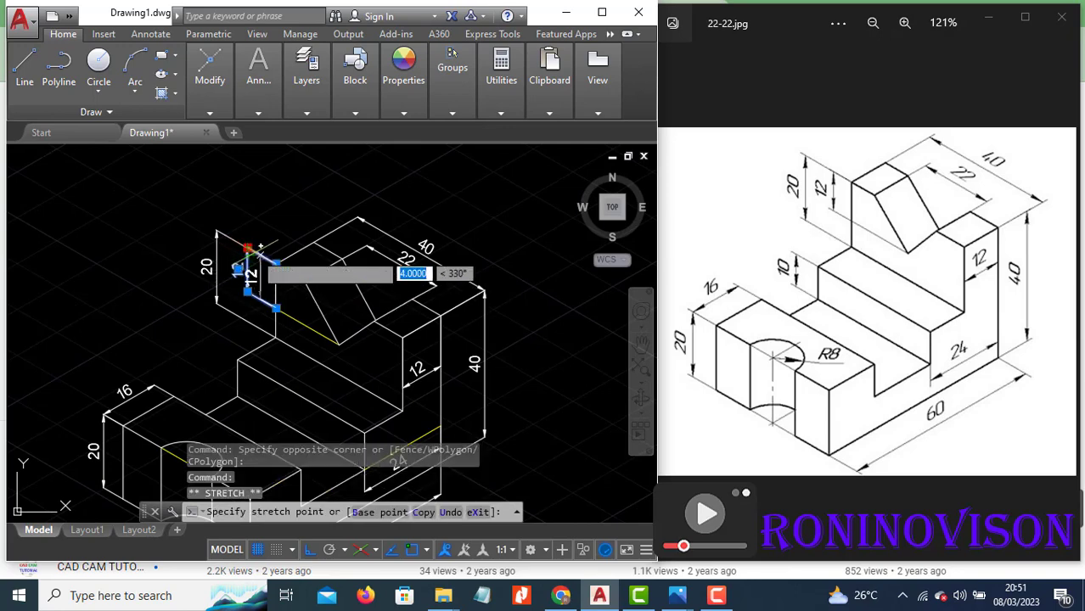
left_click(224, 246)
left_click(211, 236)
left_click(217, 231)
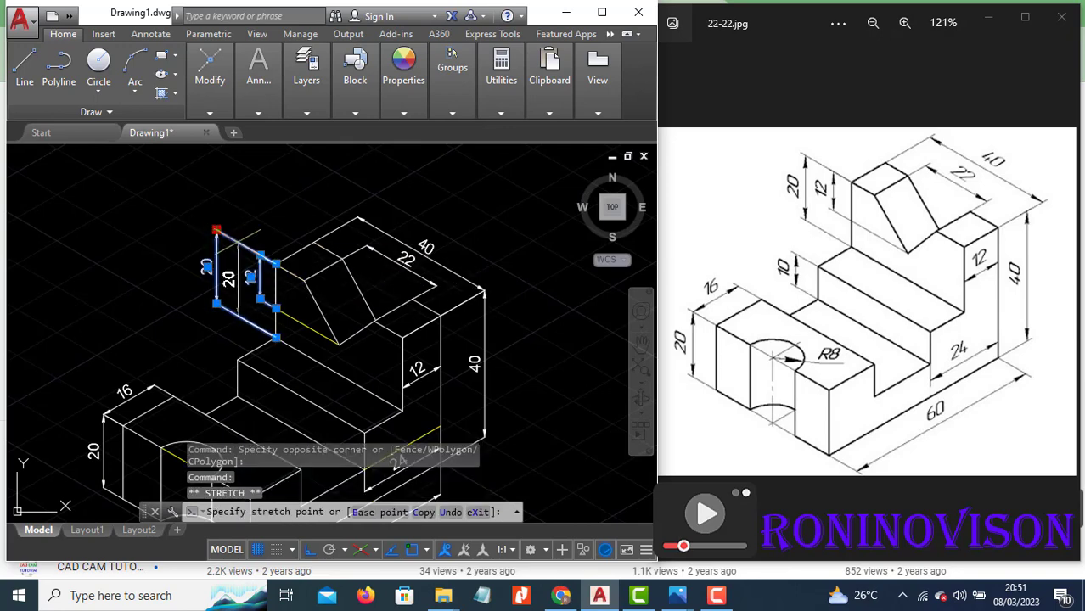
left_click(246, 247)
key("Escape")
Step: Shift the back wall's 20 height dimension line slightly outward, clear of the 12 dimension text
scroll(251, 294, "up", 4)
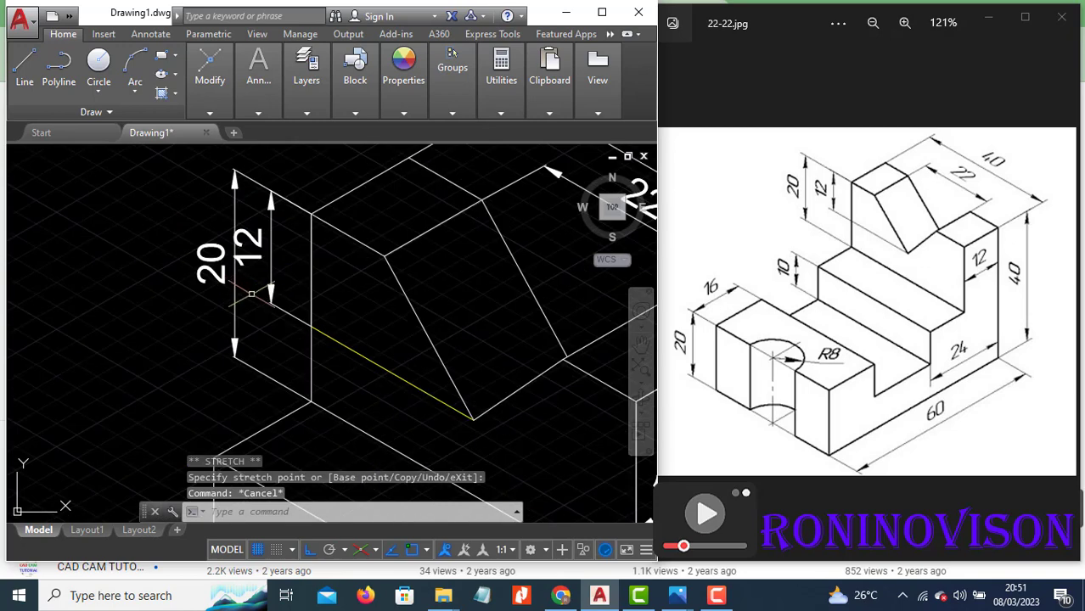
left_click(241, 295)
left_click(215, 289)
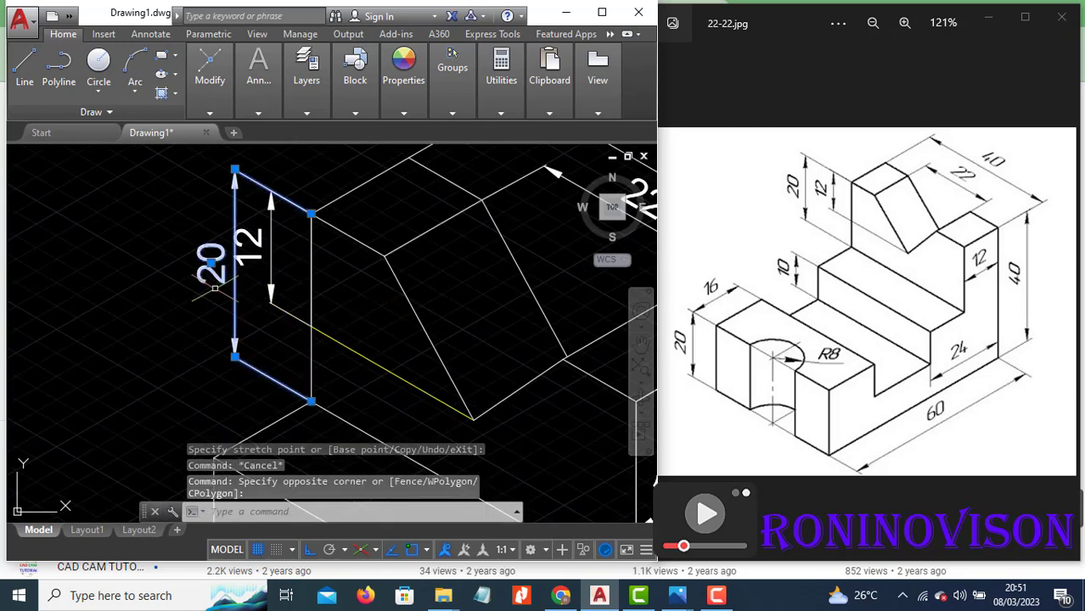
left_click(234, 171)
left_click(214, 160)
key("Escape")
Step: Change the color of the back wall's 20 height dimension to red
left_click(224, 248)
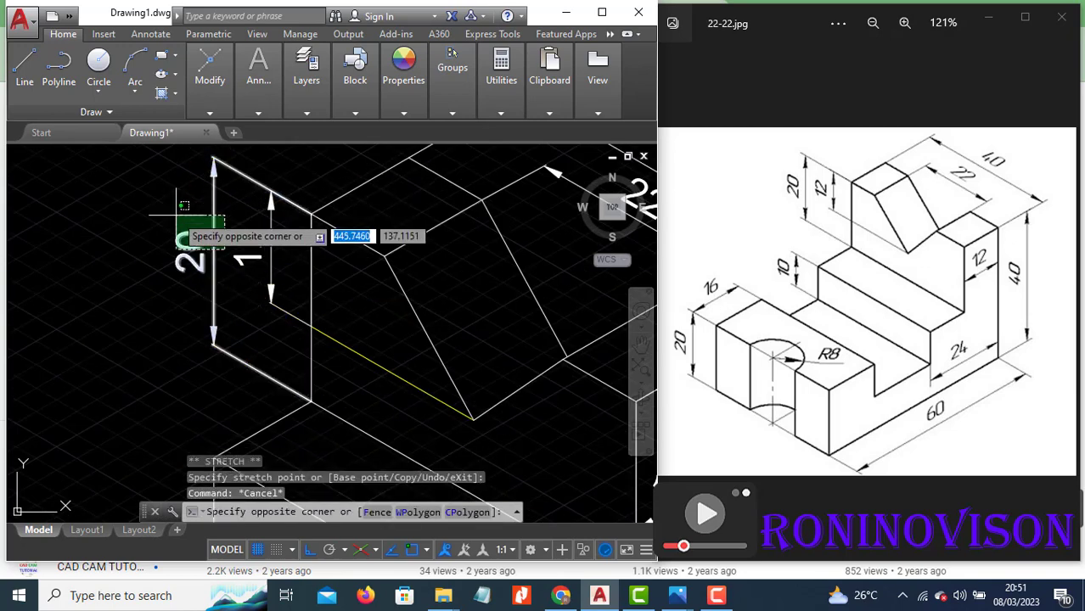
left_click(182, 209)
left_click(403, 113)
left_click(463, 132)
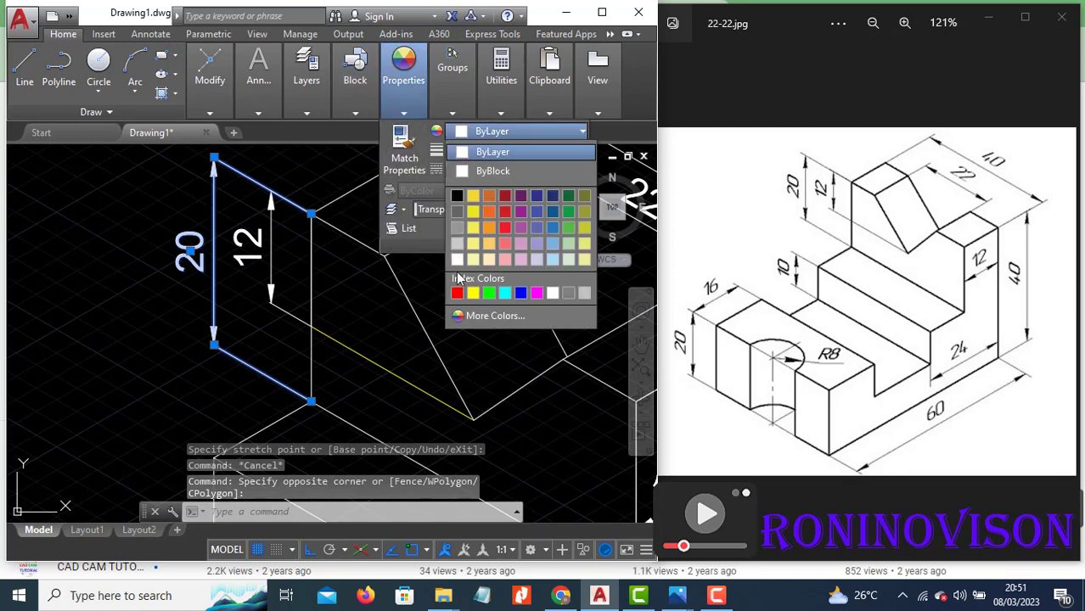
left_click(457, 294)
key("Escape")
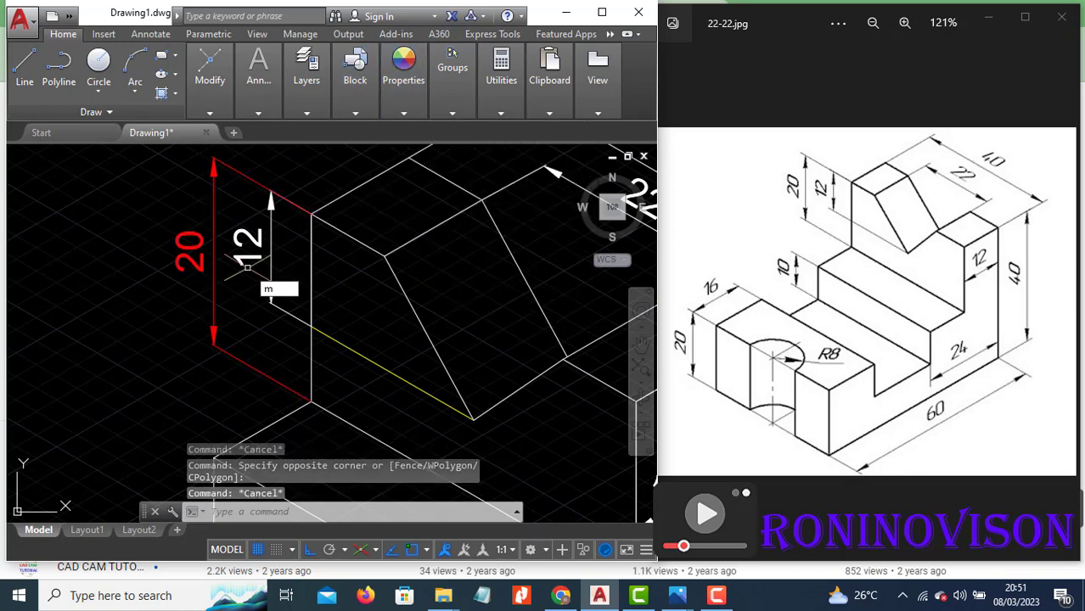
Step: Match the red 20 dimension's properties onto both 12 dimensions, the overall 40 width and height dimensions, and the 22 dimension
type("ma")
key("Return")
left_click(203, 254)
left_click(259, 245)
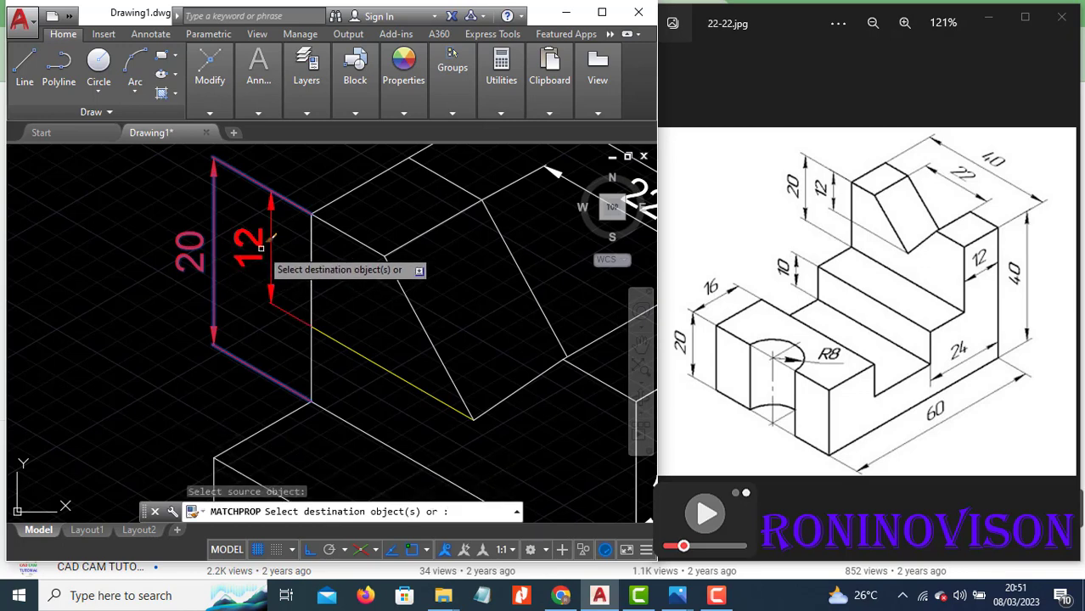
scroll(260, 230, "down", 4)
left_click(480, 234)
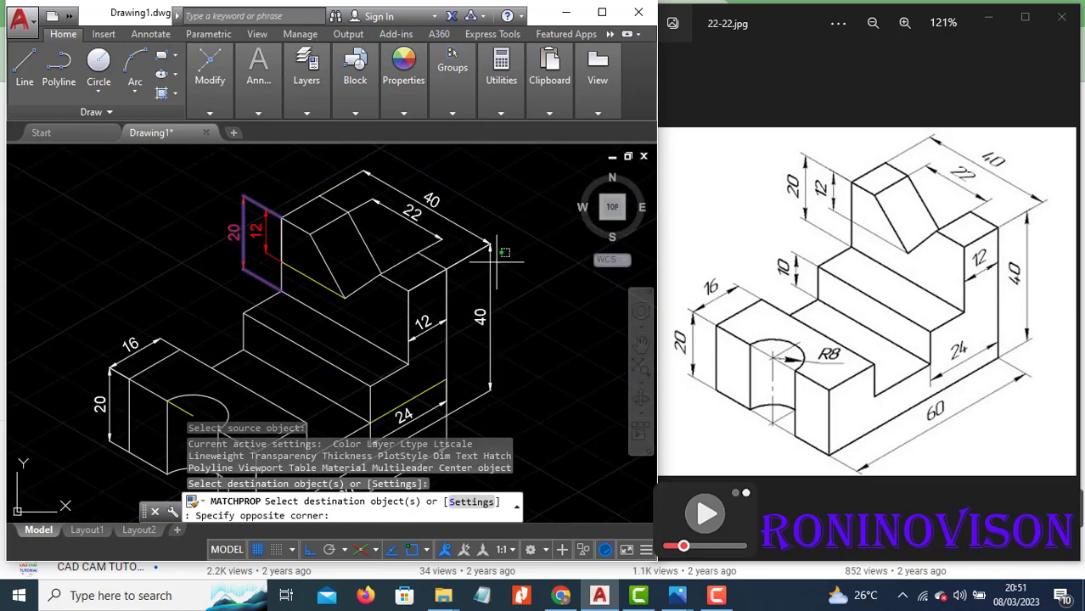
left_click(450, 239)
left_click(425, 228)
left_click(426, 326)
scroll(445, 243, "down", 4)
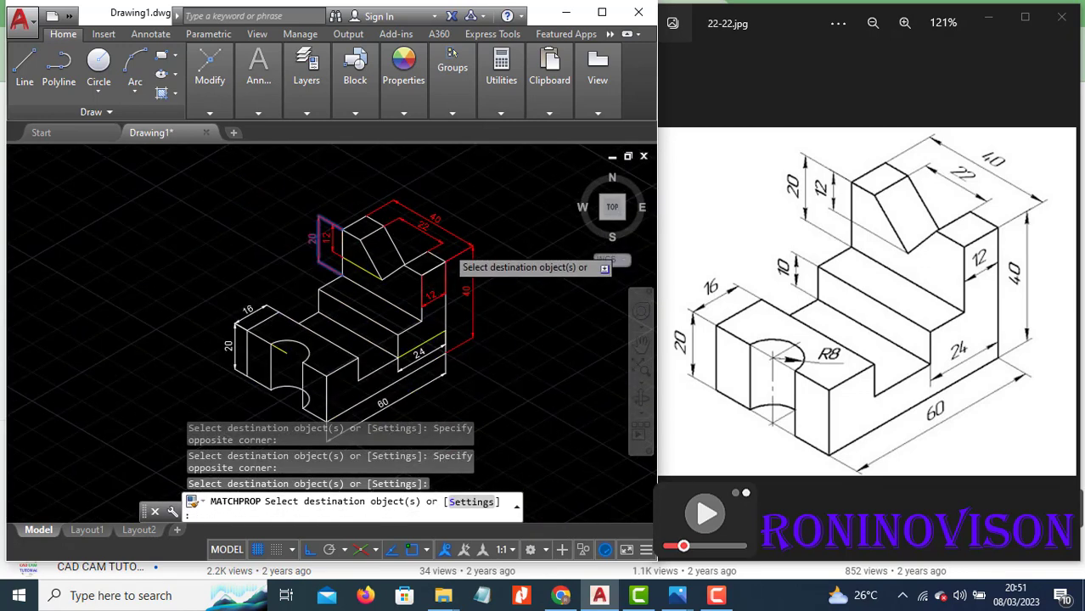
Step: Match the same red properties onto the 60 and 24 length dimensions and the front block's 16 and 20 dimensions
scroll(394, 348, "up", 3)
left_click(444, 357)
left_click(419, 347)
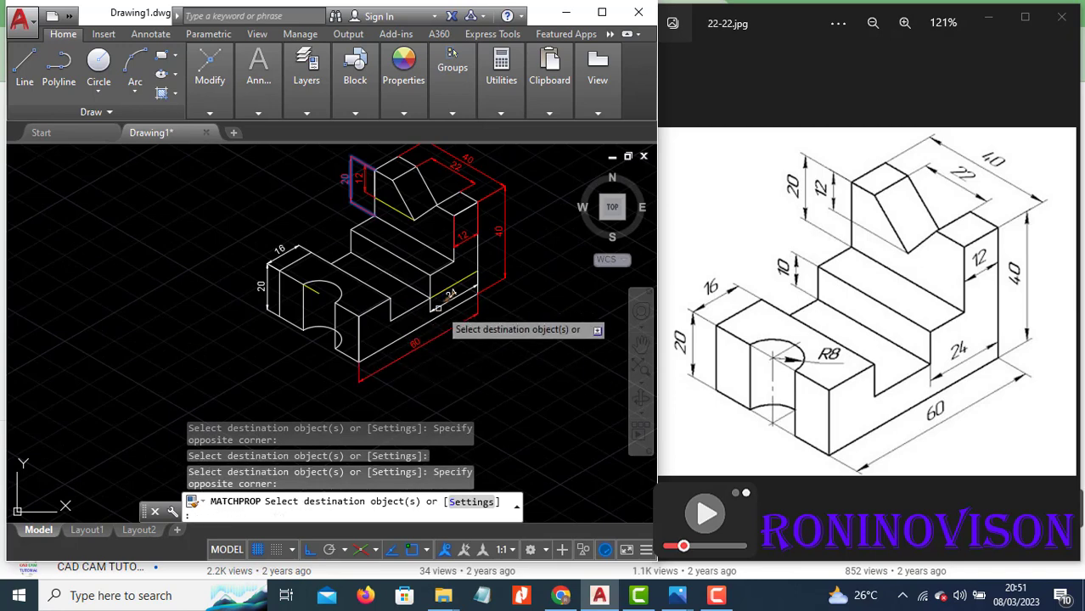
left_click(446, 298)
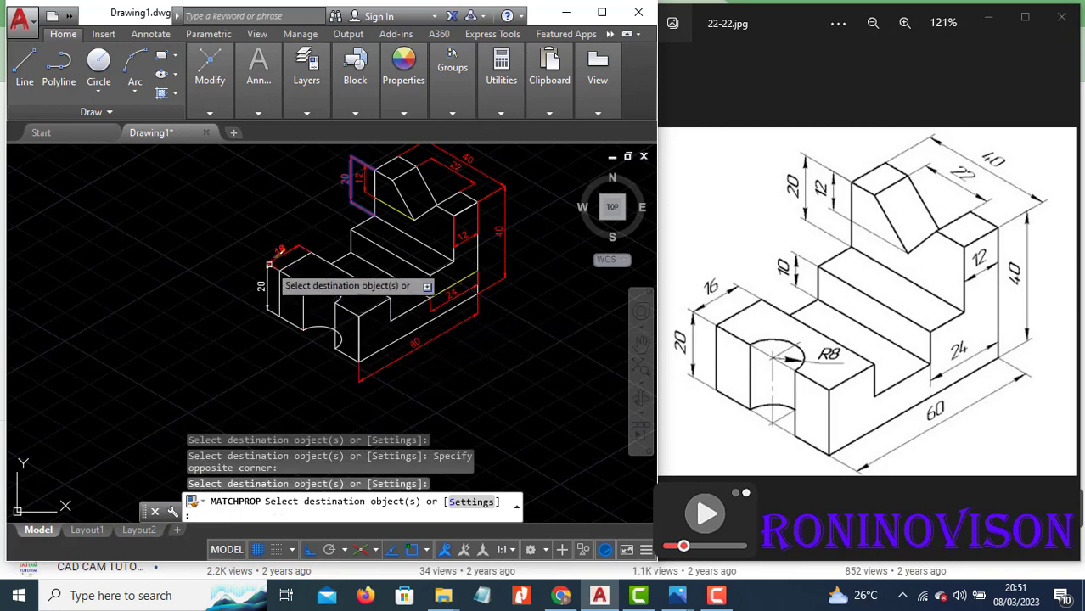
left_click(268, 270)
key("Escape")
Step: Review the whole isometric block and its red dimensions against the reference image
middle_click_drag(380, 250, 356, 329)
scroll(355, 329, "up", 4)
key("Escape")
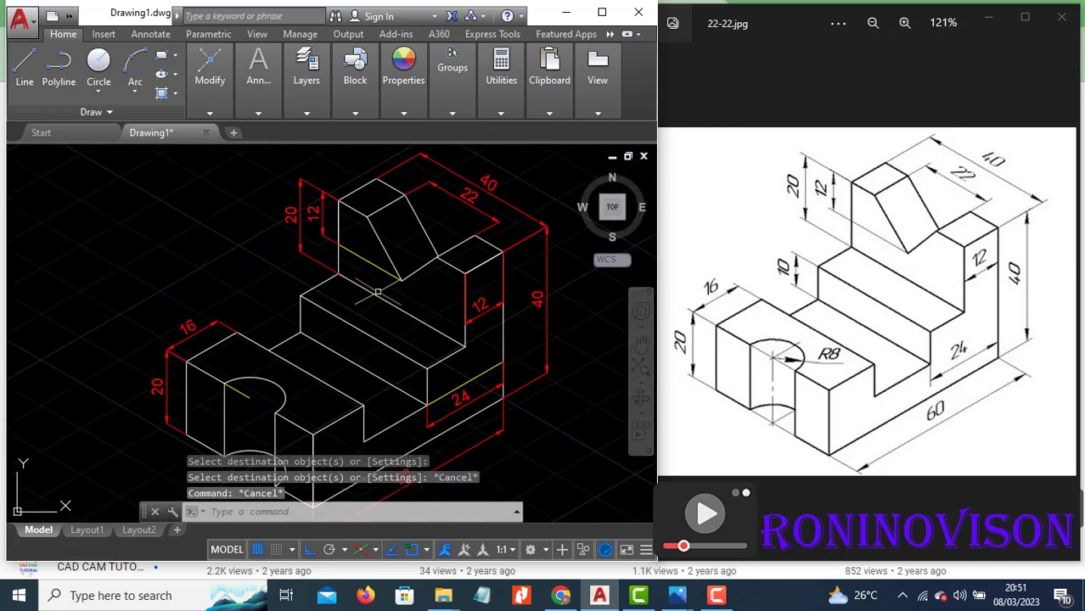
key("Escape")
key("Escape")
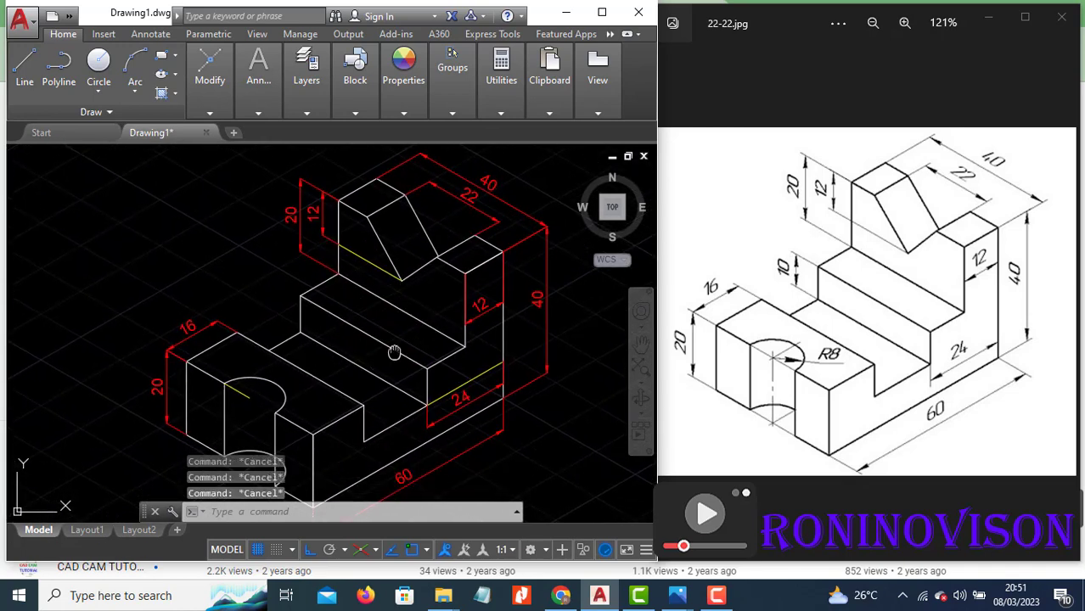
middle_click_drag(394, 353, 397, 337)
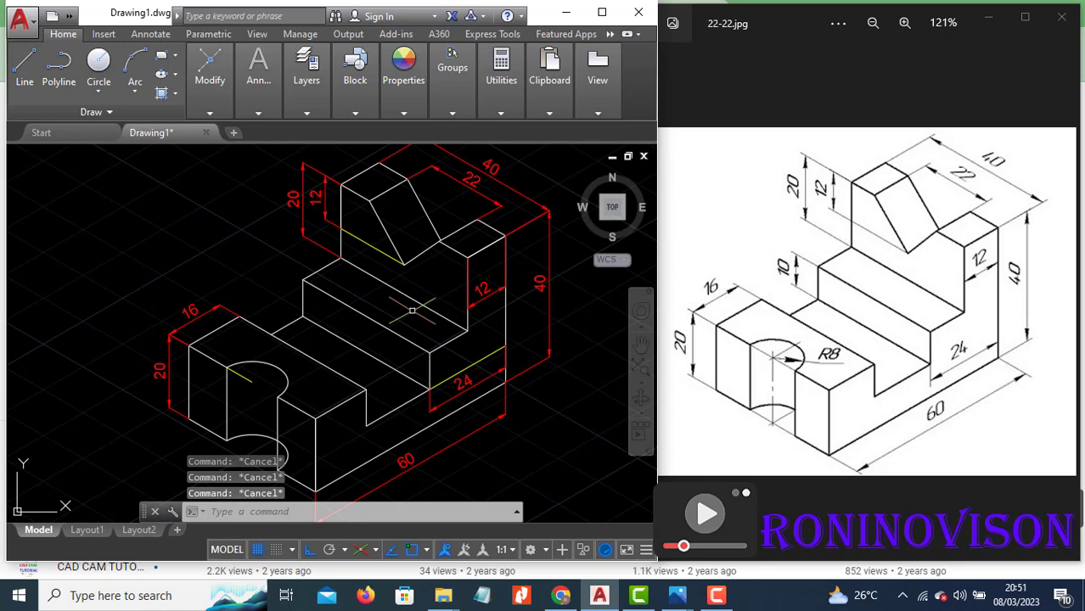
scroll(412, 311, "down", 3)
scroll(411, 311, "up", 3)
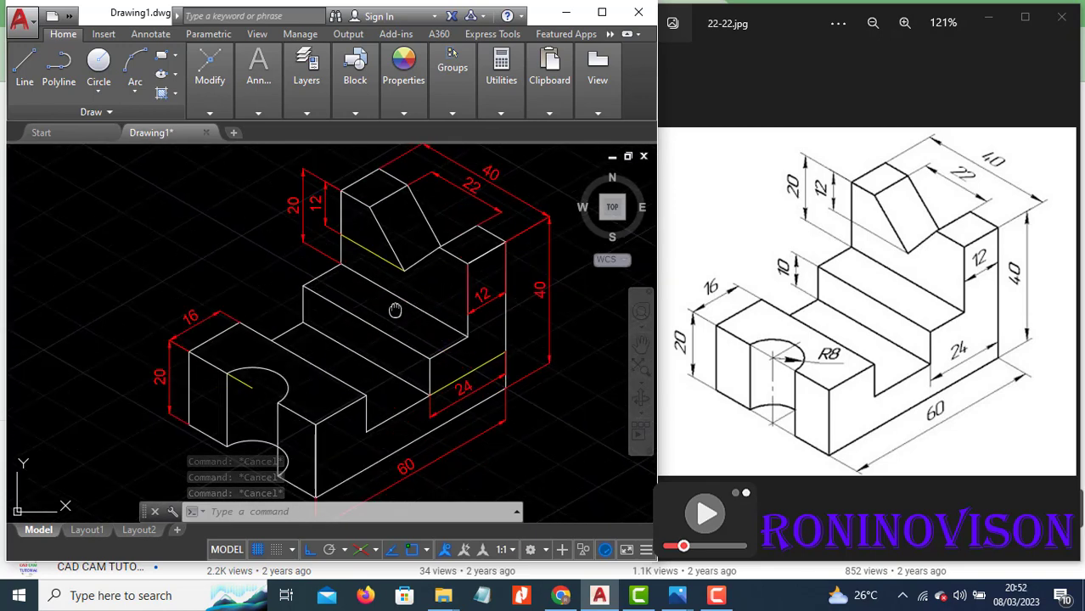
mouse_move(395, 311)
middle_mouse_down()
mouse_move(416, 308)
mouse_move(421, 291)
mouse_move(416, 306)
middle_mouse_up()
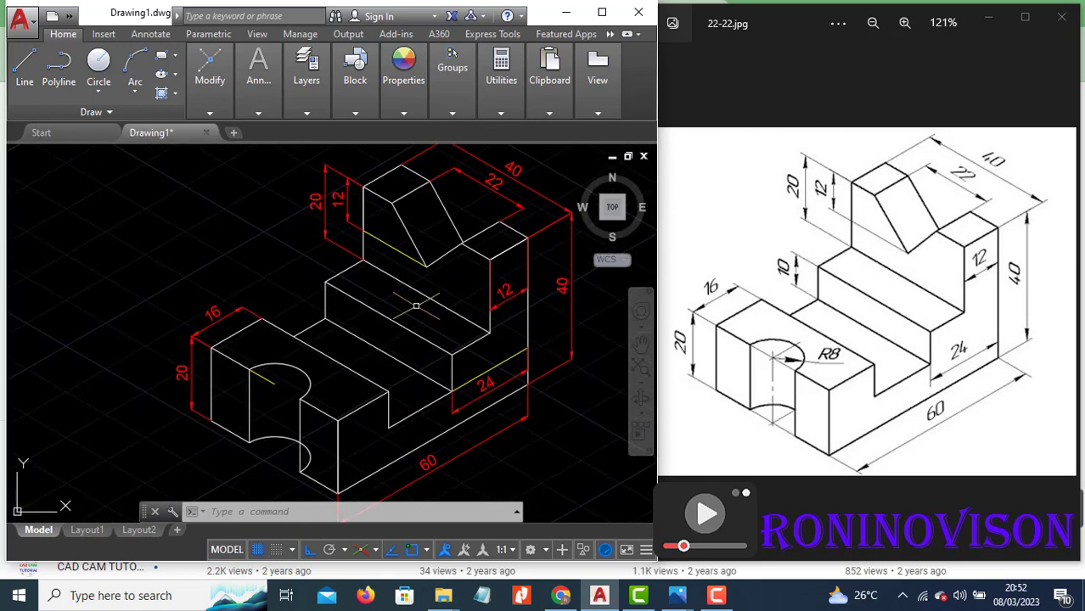